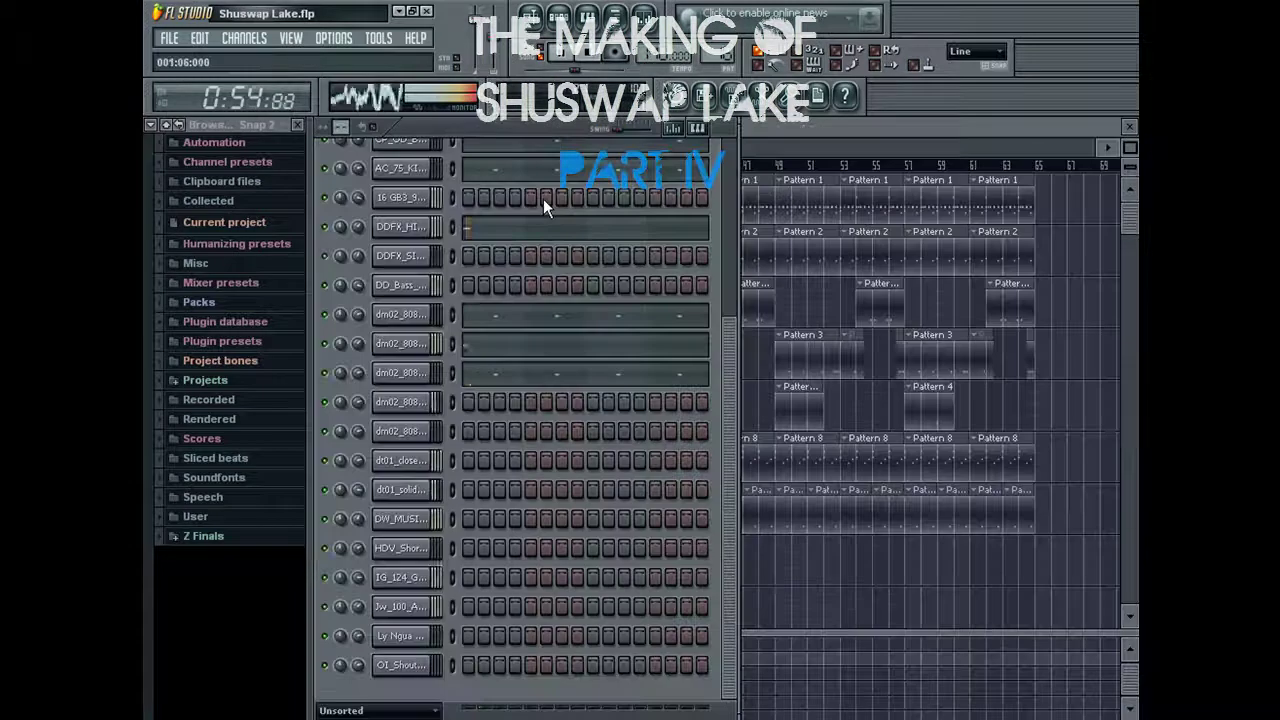
Step: Clone the DDFX_HIT_STAB_16 (2) channel and paste the copied notes into the clone in patterns 16 and 17
left_click_drag(728, 57, 728, 48)
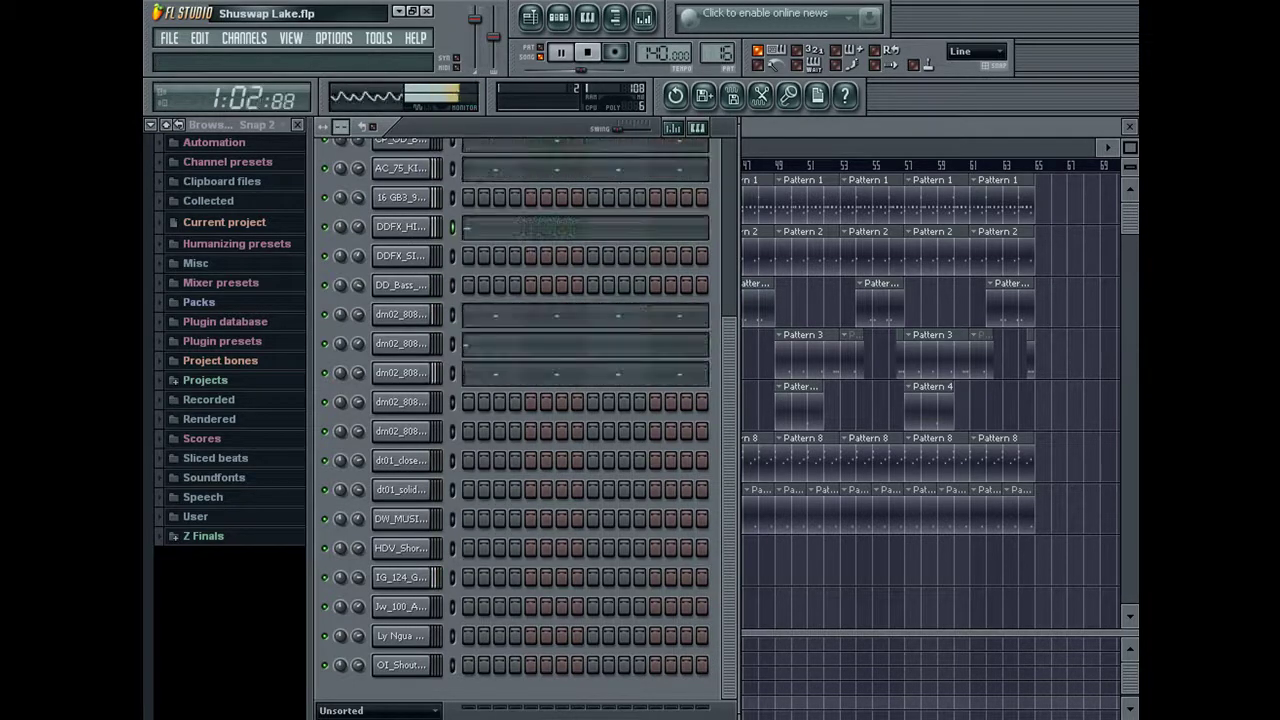
right_click(404, 228)
left_click(473, 444)
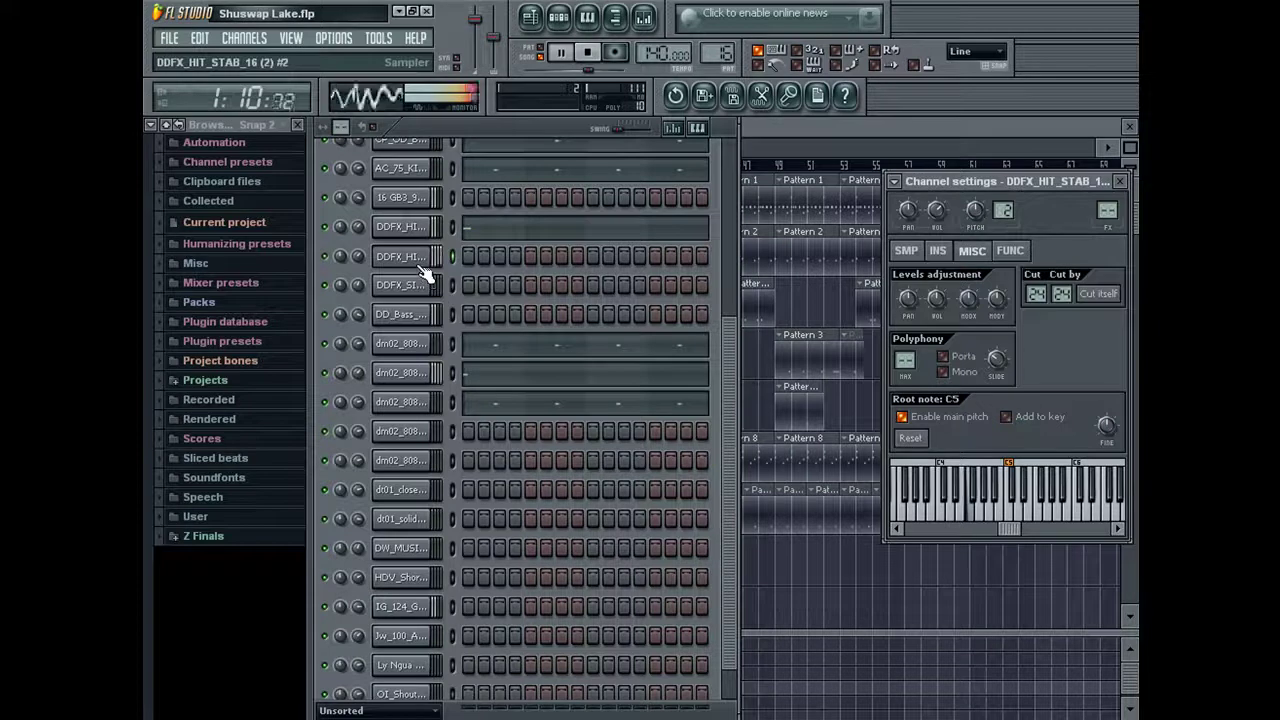
left_click(412, 228)
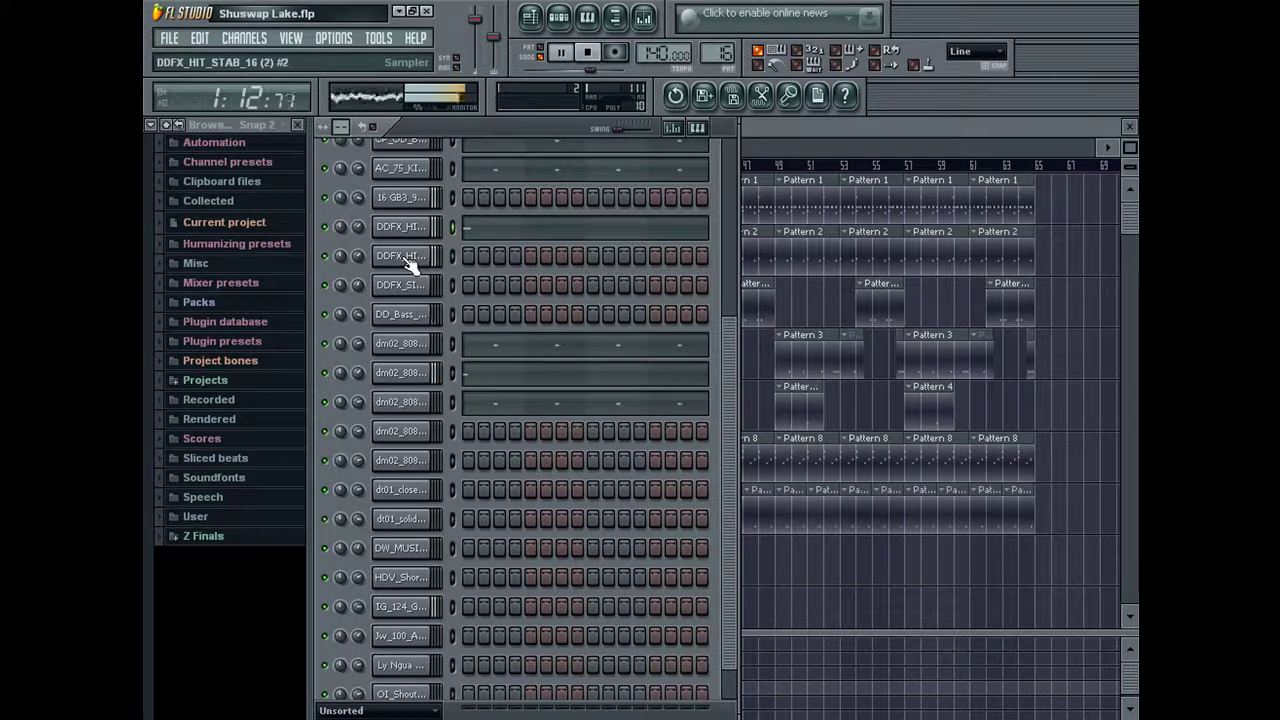
key("ctrl+v")
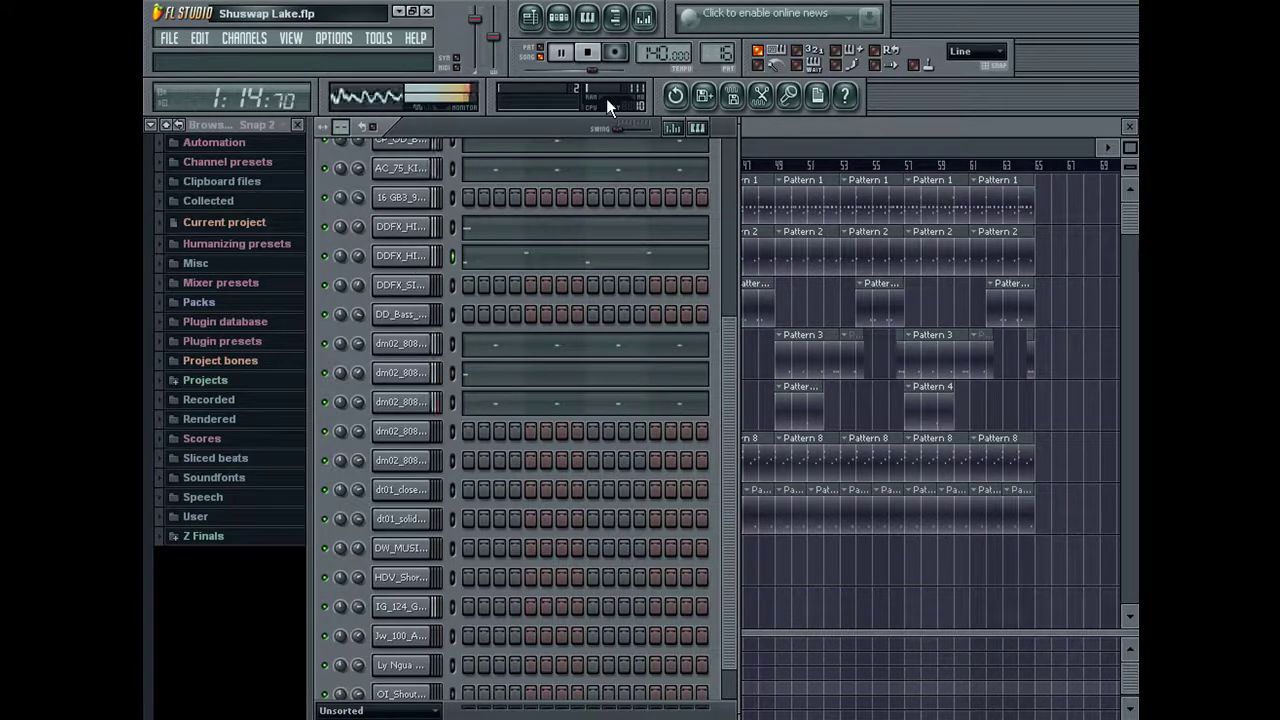
key("KP_Add")
key("ctrl+v")
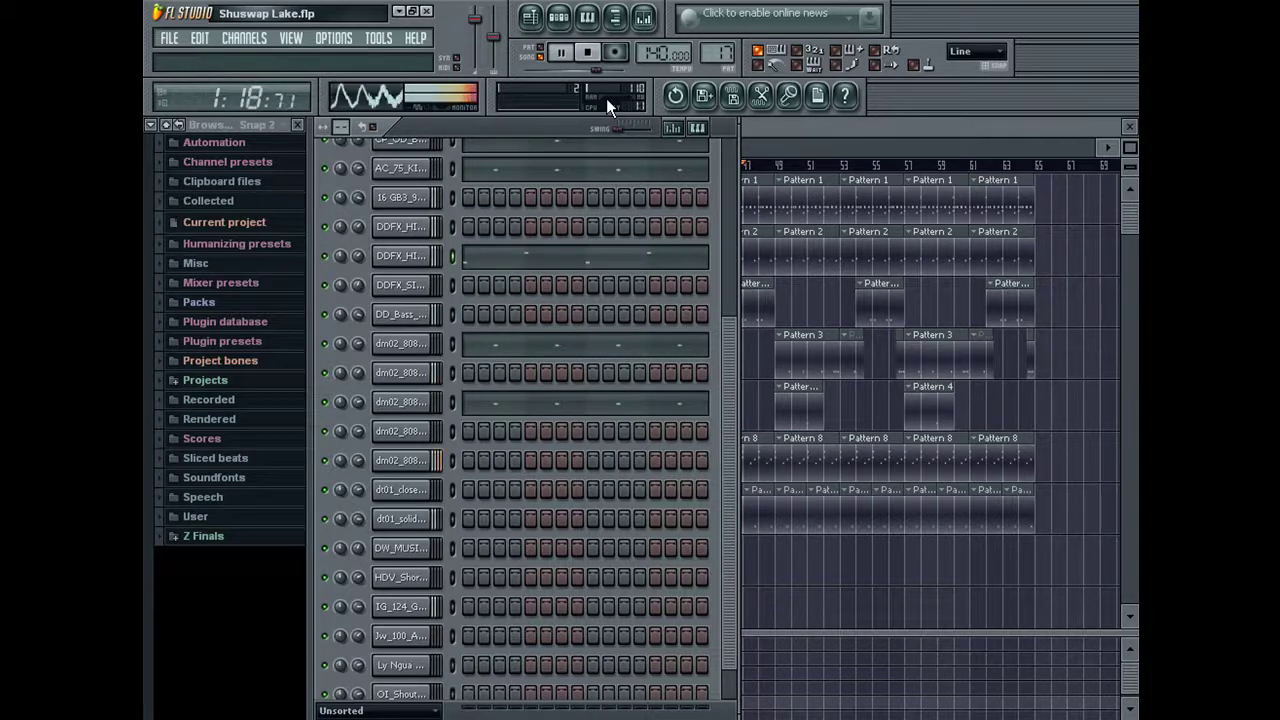
Step: Bring up the playlist with Pattern 1 selected and save the project
left_click(755, 211)
left_click(587, 17)
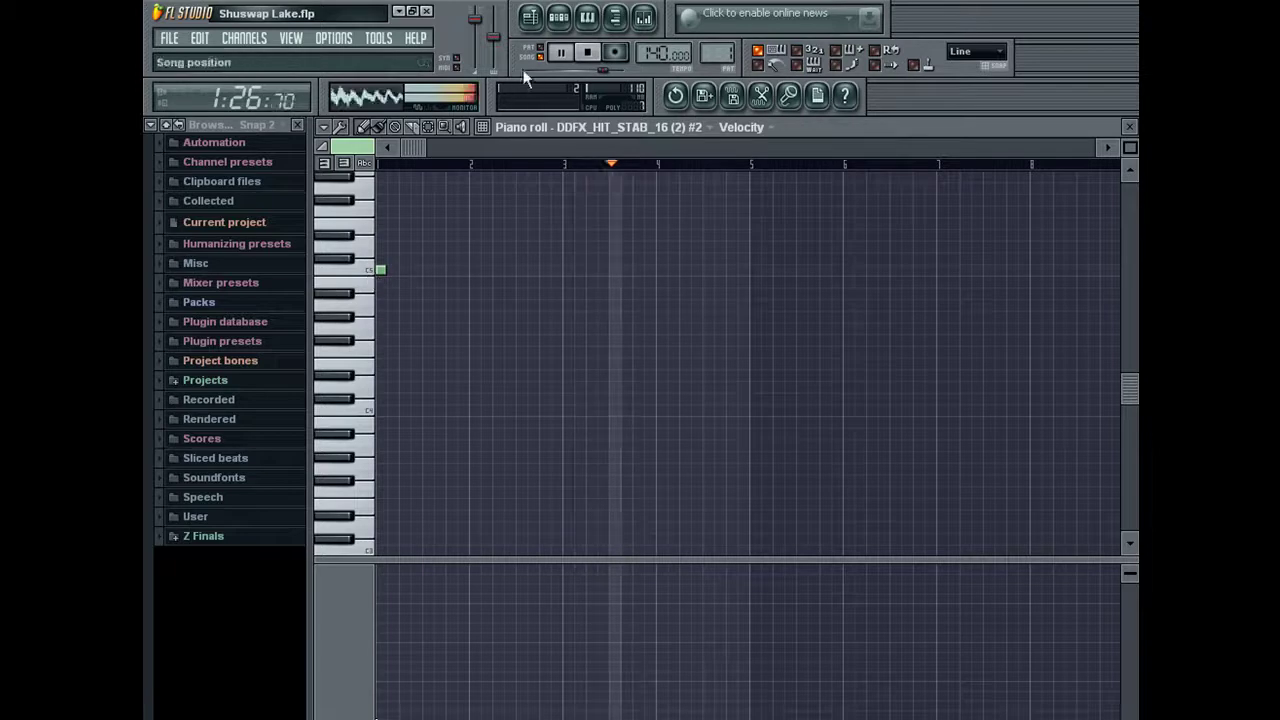
left_click(531, 18)
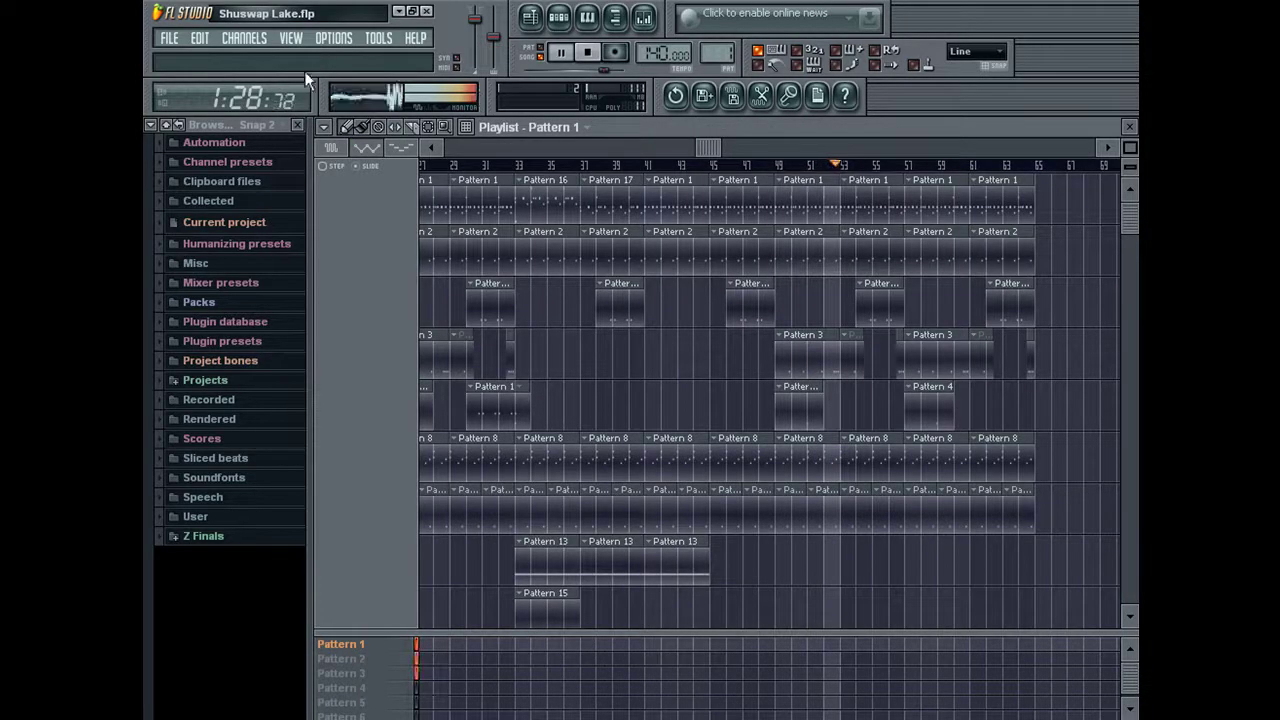
left_click(169, 38)
left_click(221, 112)
Step: Delete the Pattern 2 and Pattern 8 clips between bars 57 and 65 in the playlist
left_click_drag(696, 147, 343, 182)
left_click_drag(580, 192, 943, 177)
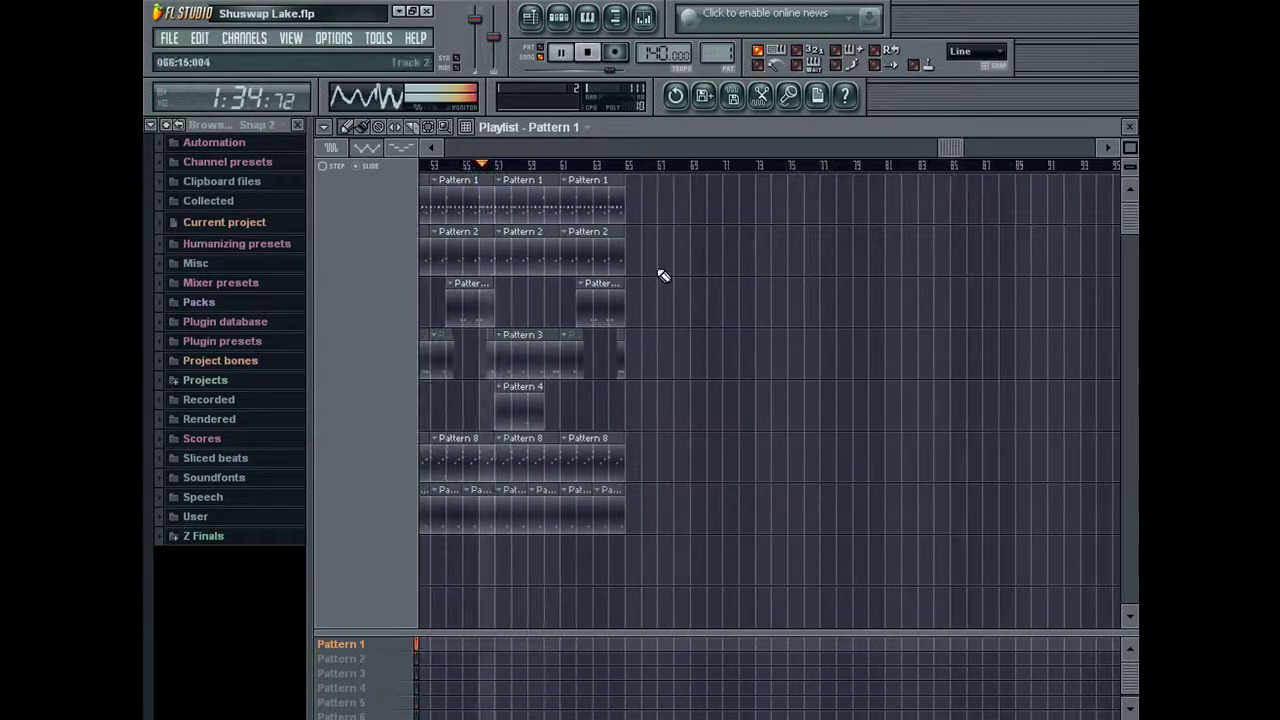
right_click(518, 260)
right_click(592, 254)
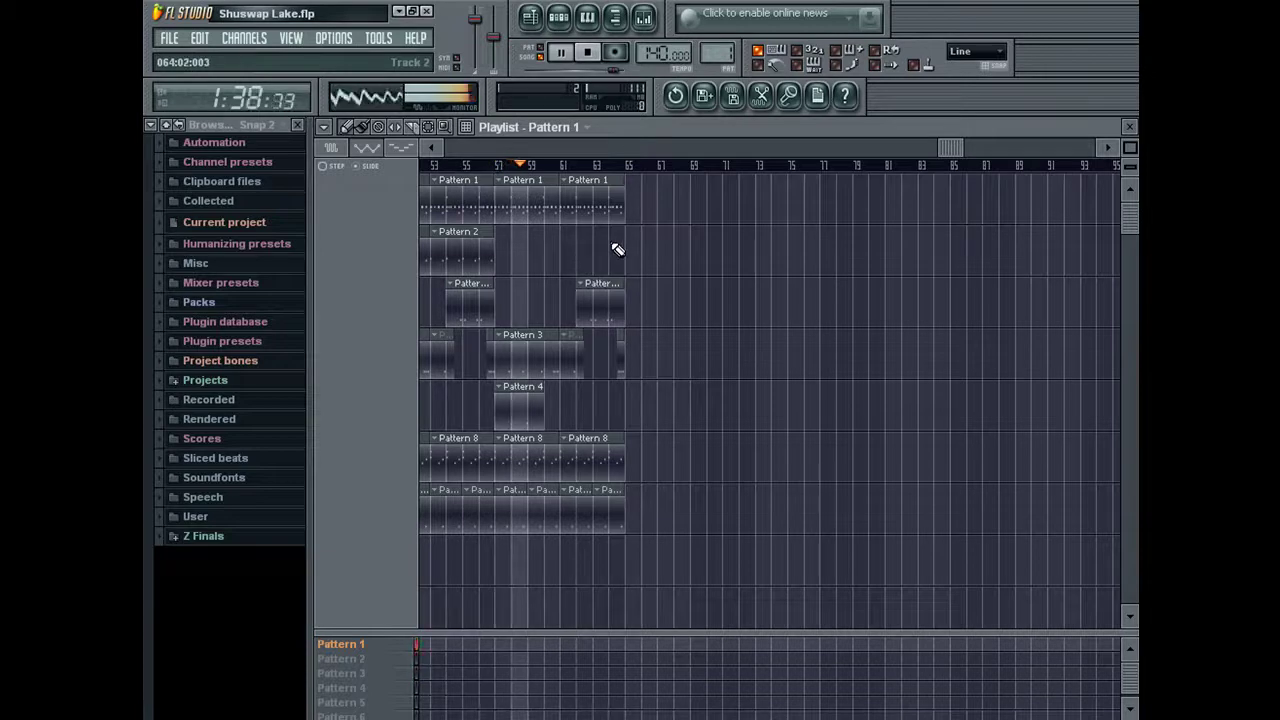
left_click(480, 166)
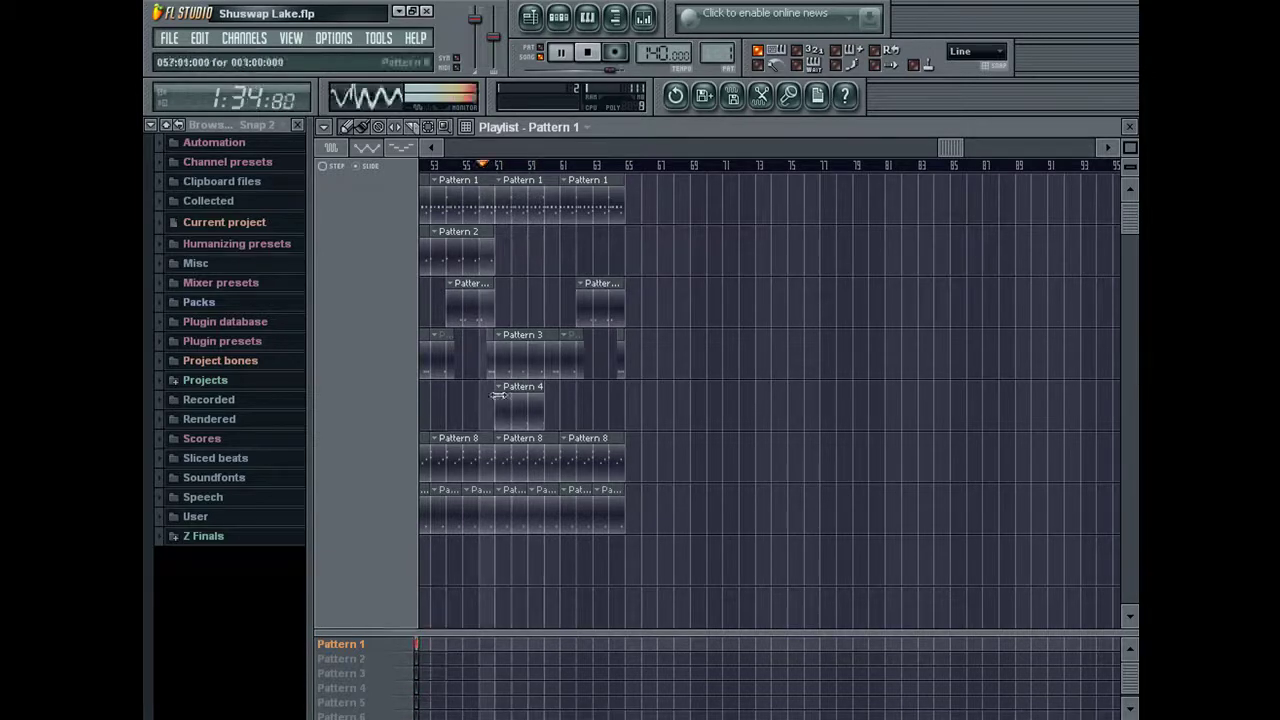
right_click(511, 457)
right_click(594, 457)
Step: Replace the Pattern 1 clips at bars 57 and 61 with Pattern 16 and Pattern 17 clips
left_click_drag(1130, 147, 1130, 118)
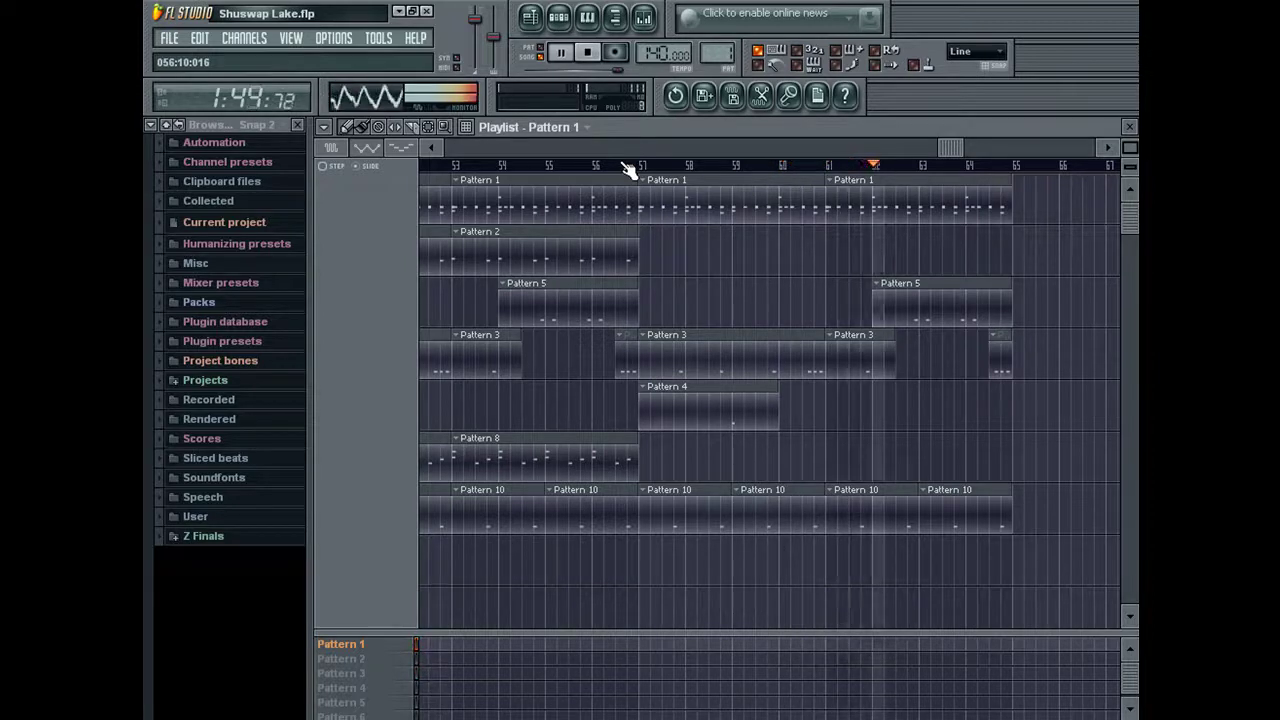
left_click_drag(718, 54, 718, 5)
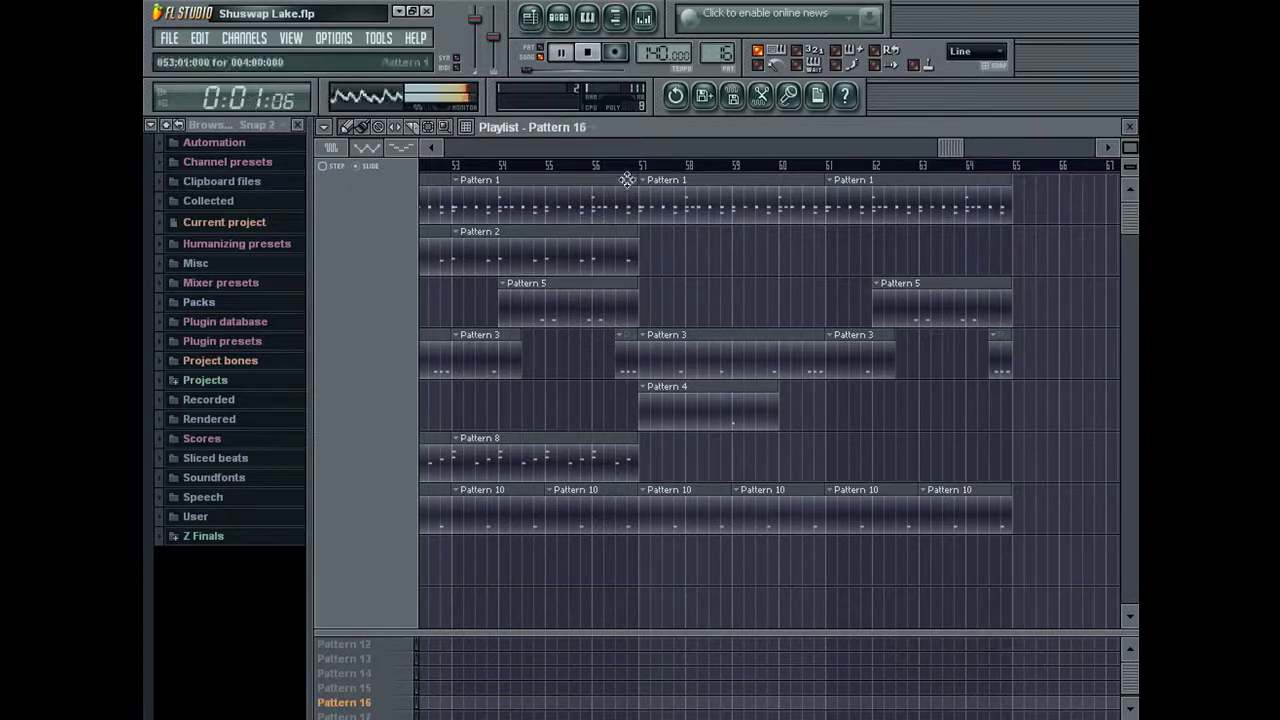
left_click(547, 167)
right_click(656, 210)
left_click_drag(656, 212, 643, 213)
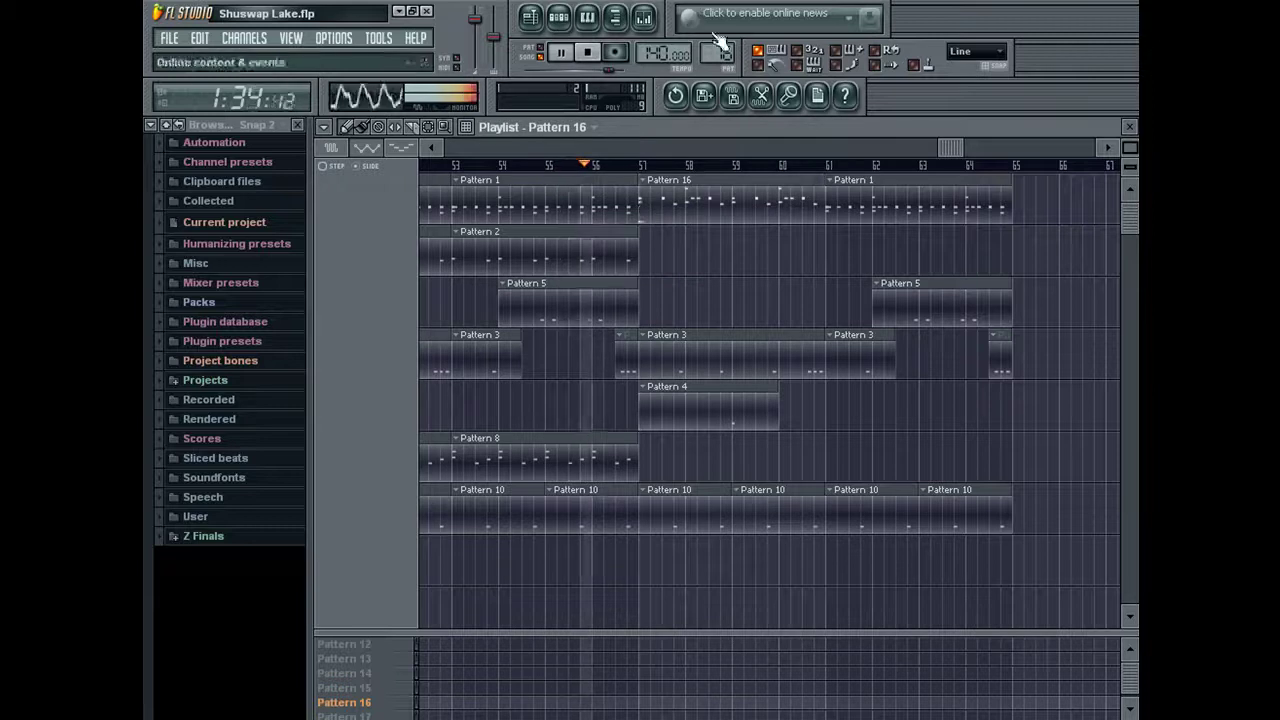
left_click_drag(718, 53, 718, 48)
right_click(868, 212)
left_click_drag(867, 213, 822, 213)
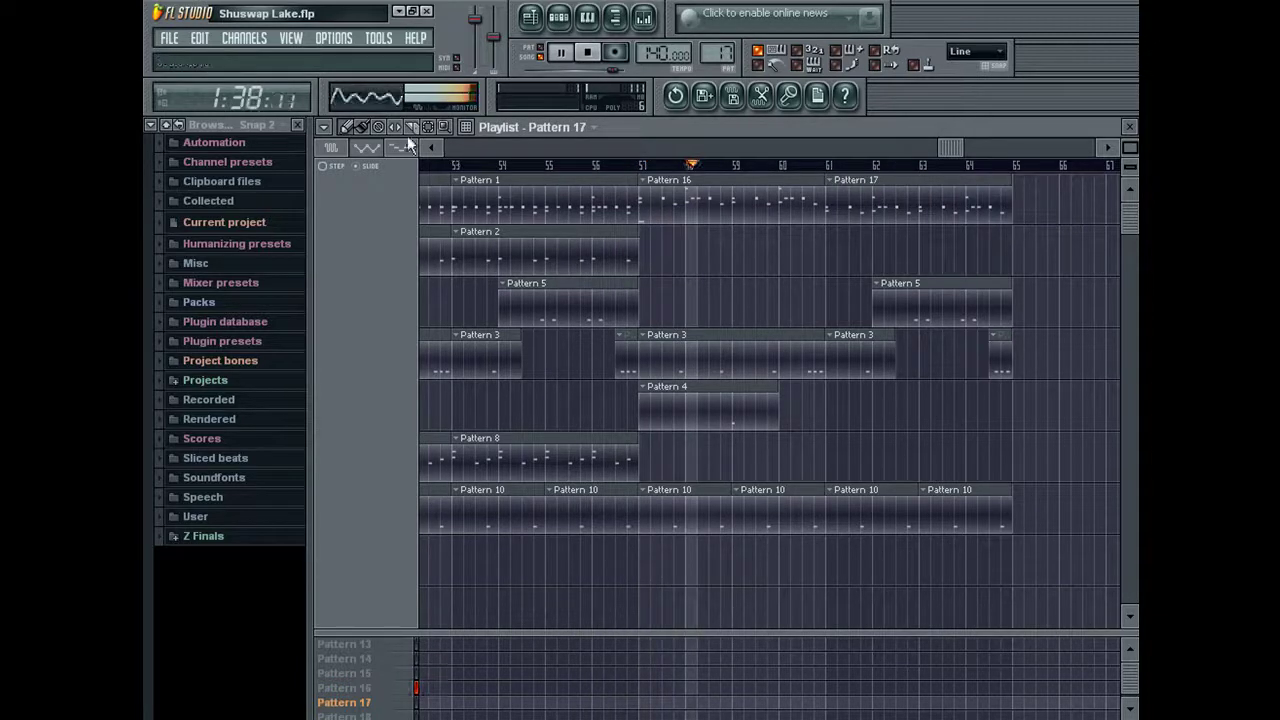
Step: Slice the final Pattern 5 clip midway through bar 63 and fill bar 64 with short Pattern 3 pieces
mouse_move(944, 271)
left_mouse_down()
mouse_move(943, 348)
mouse_move(918, 296)
mouse_move(918, 348)
mouse_move(918, 250)
left_mouse_up()
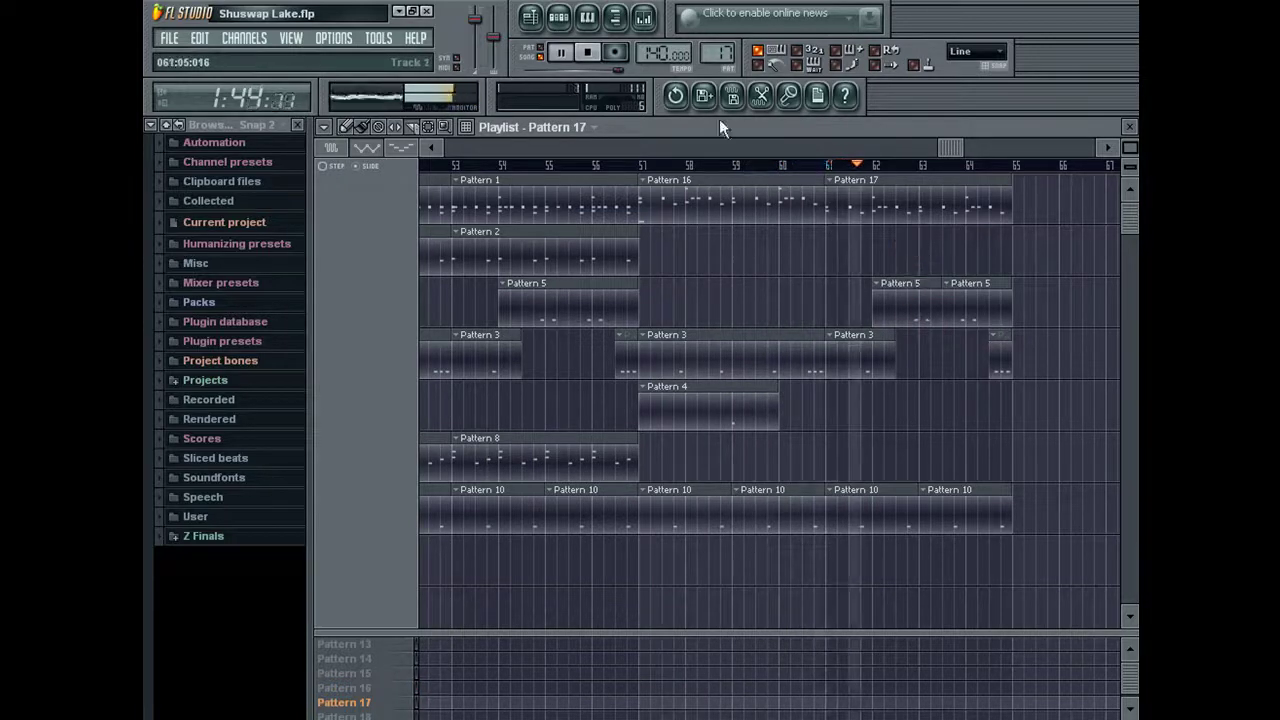
left_click(1025, 148)
left_click_drag(1132, 147, 1043, 218)
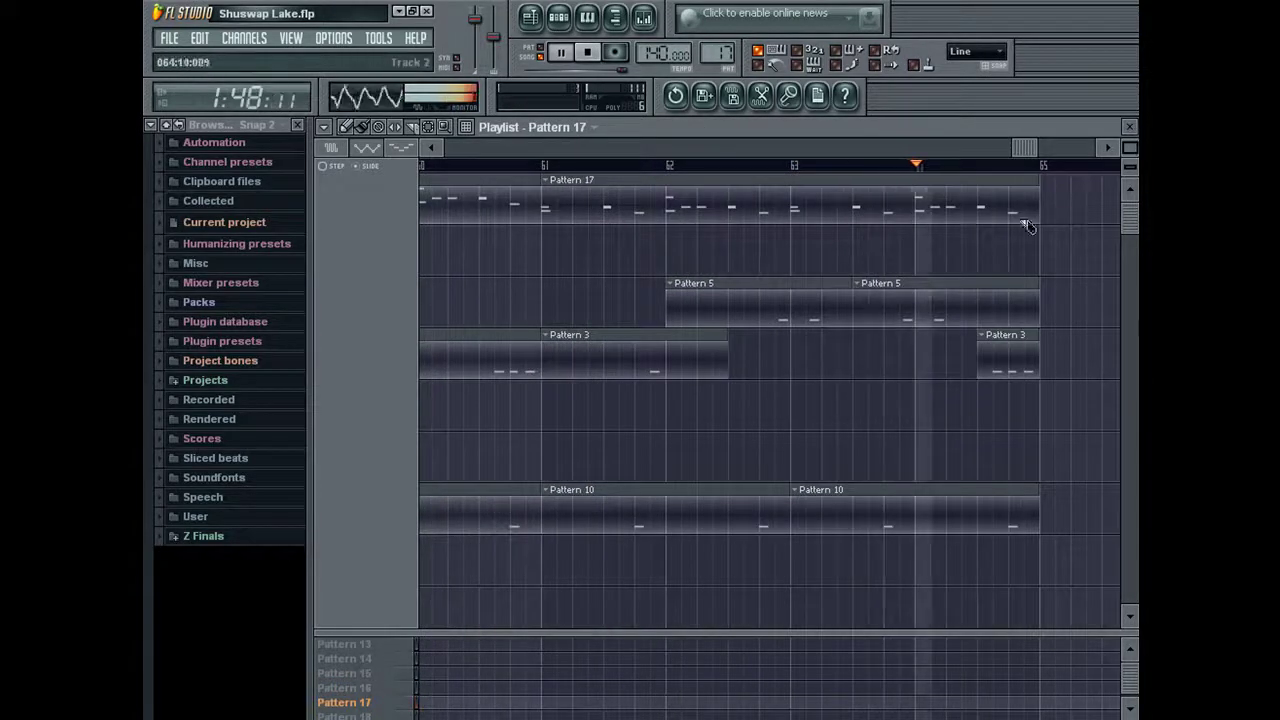
left_click(426, 176)
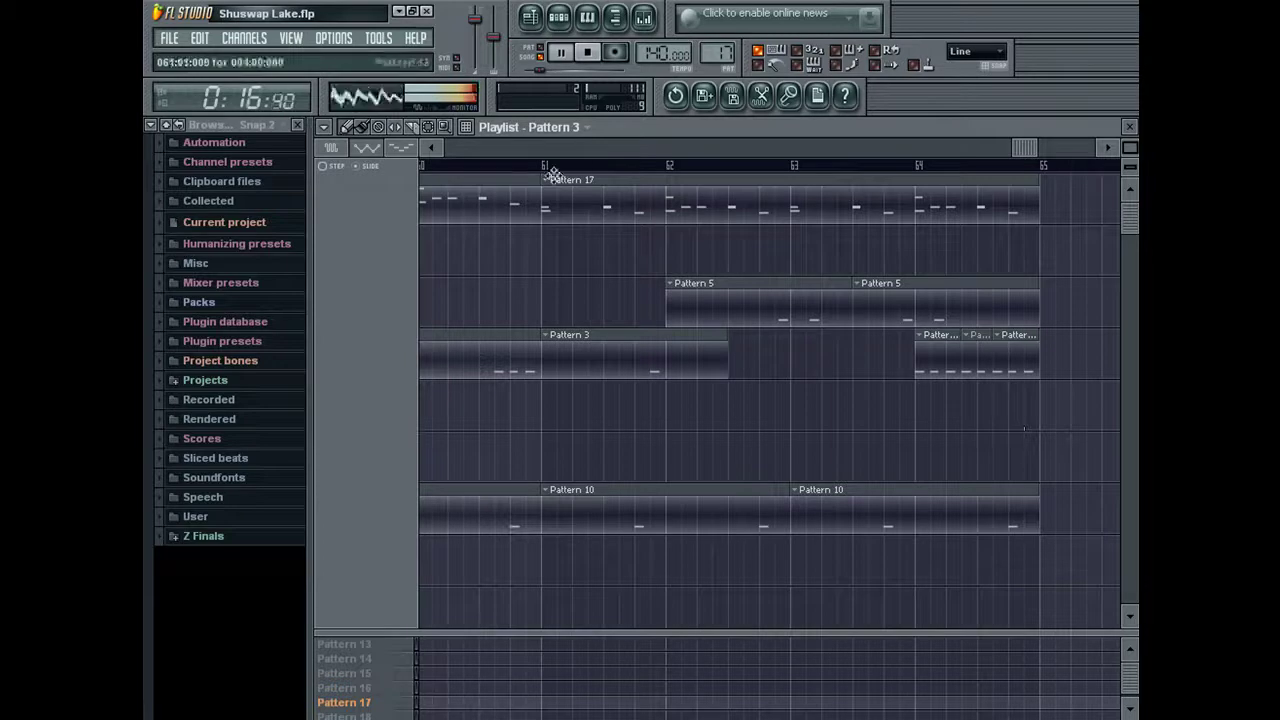
Step: Cut the Pattern 3 clip off at bar 62 and copy the short Pattern 3 pieces from bar 64 into bar 63
left_click_drag(1098, 430, 912, 329)
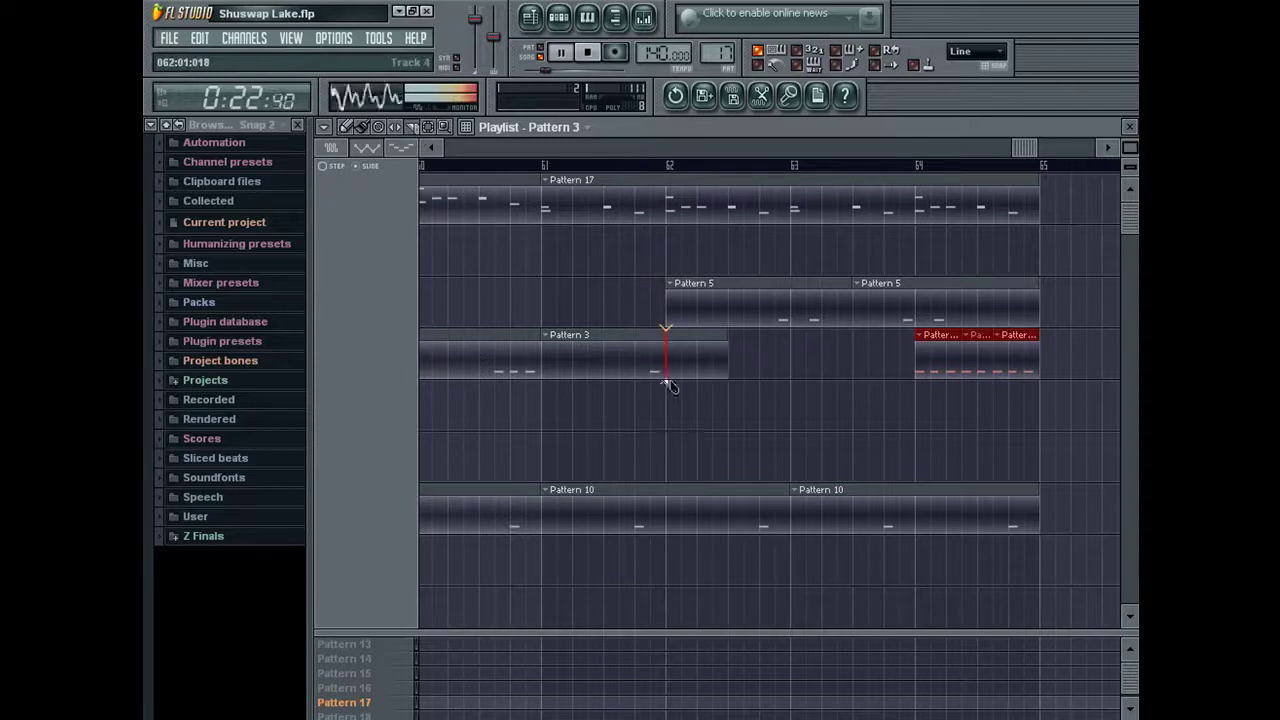
left_click_drag(670, 380, 668, 380)
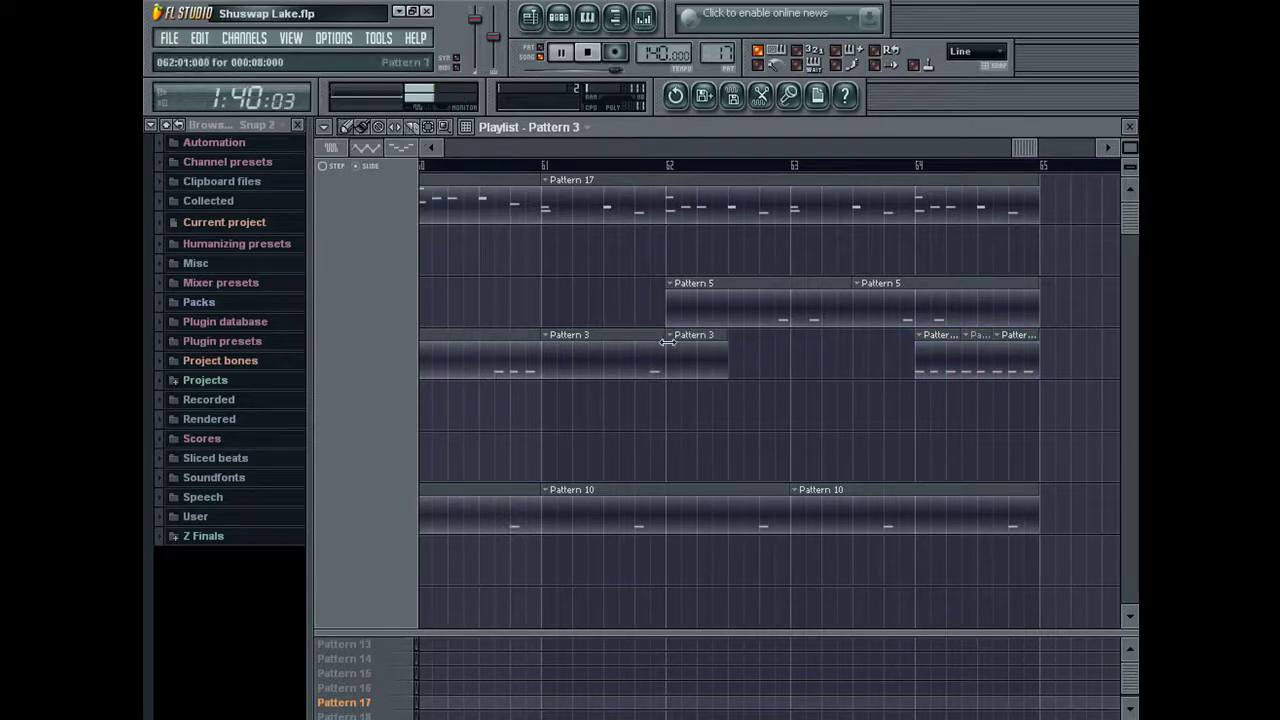
right_click(705, 374)
key("ctrl+v")
left_click_drag(557, 357, 805, 352)
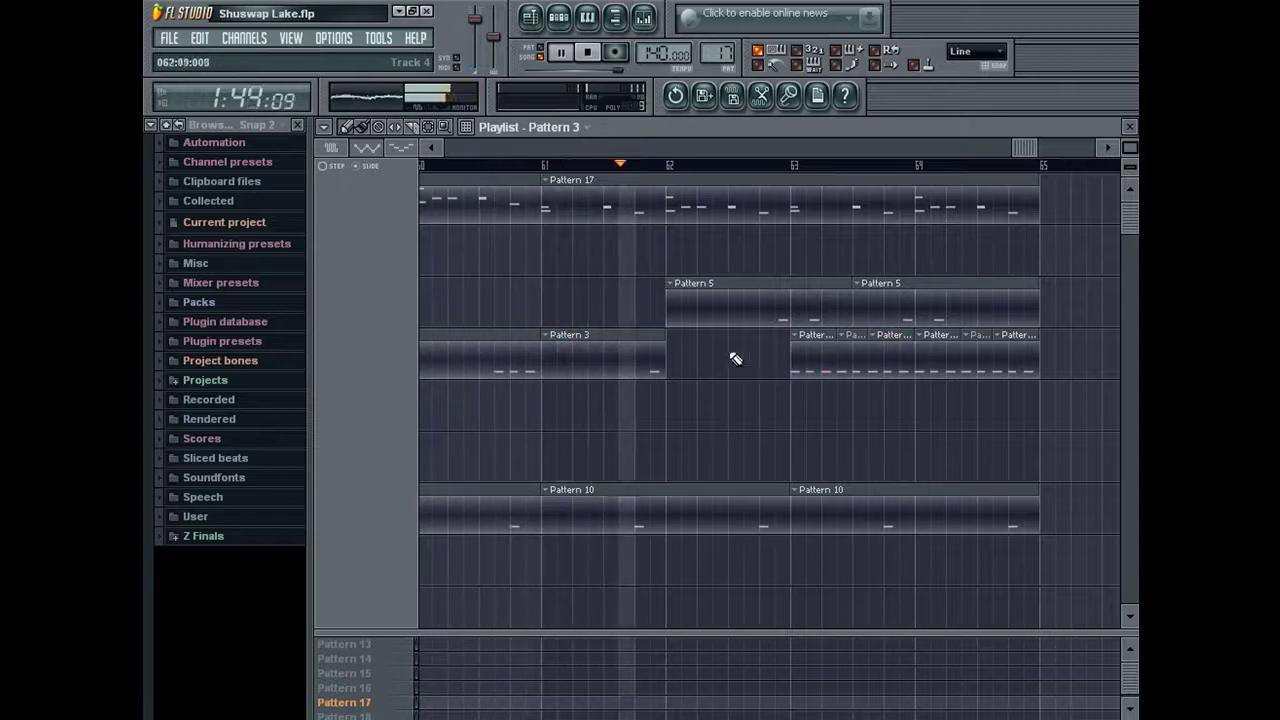
Step: Delete the two Pattern 5 clips spanning bars 62 to 64
right_click(845, 315)
right_click(865, 312)
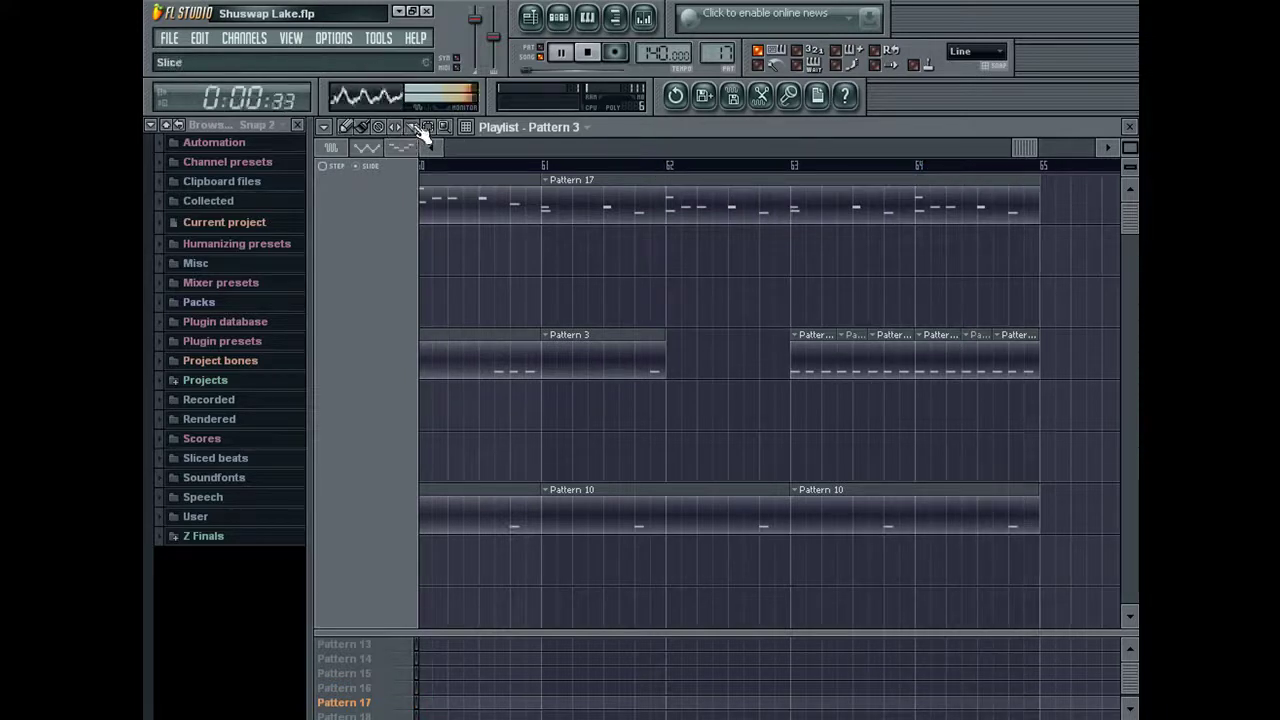
key("F5")
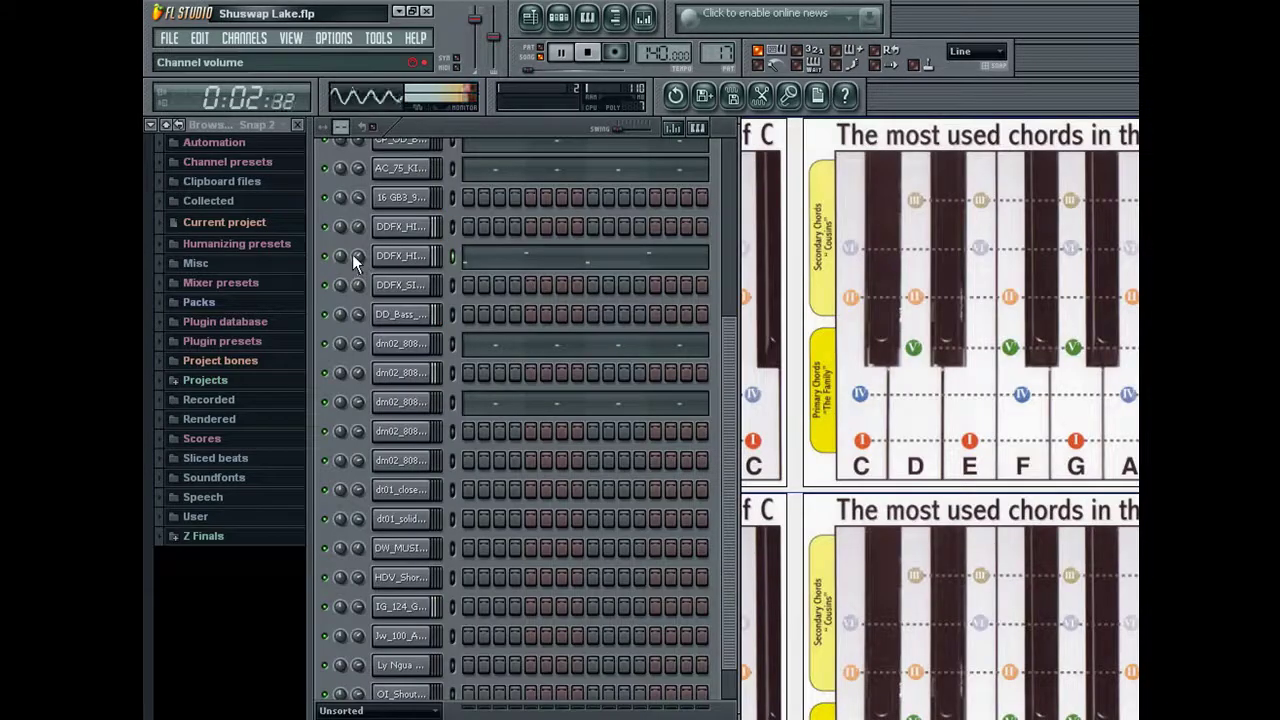
key("F5")
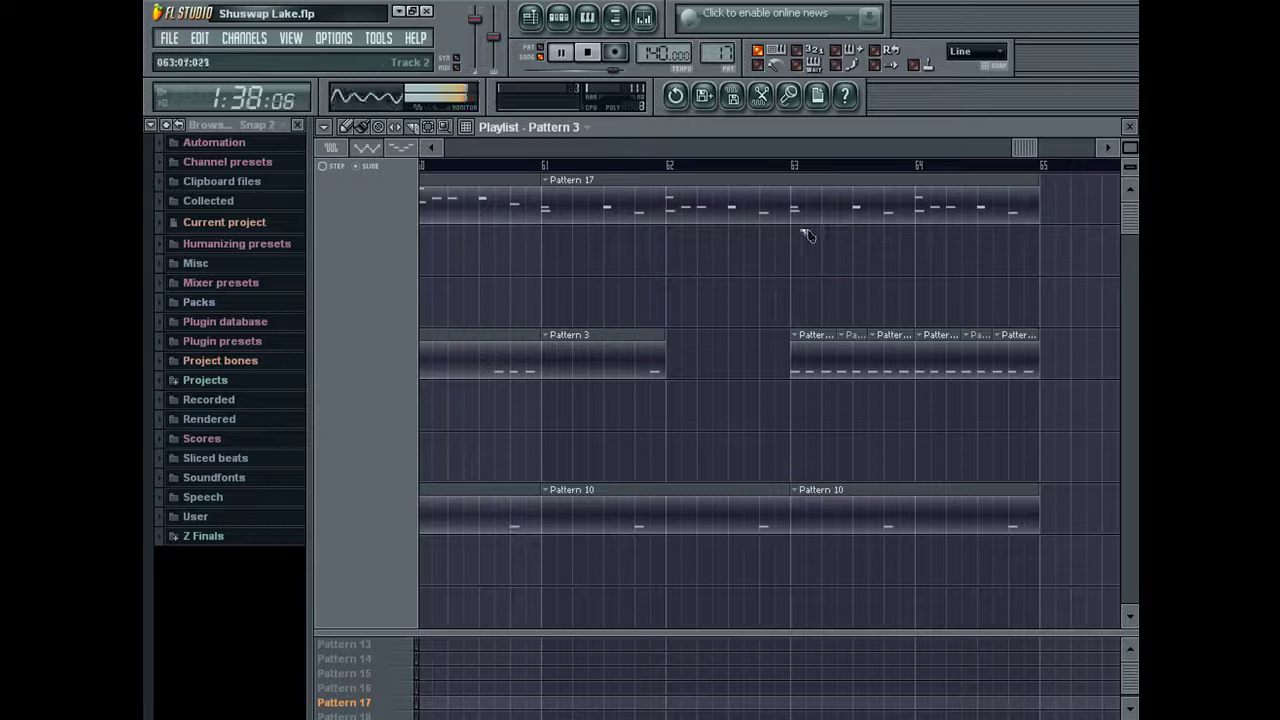
Step: Slice the Pattern 17 clip at bar 62 and midway through bar 61, and delete the half-bar piece between the cuts
left_click(668, 205)
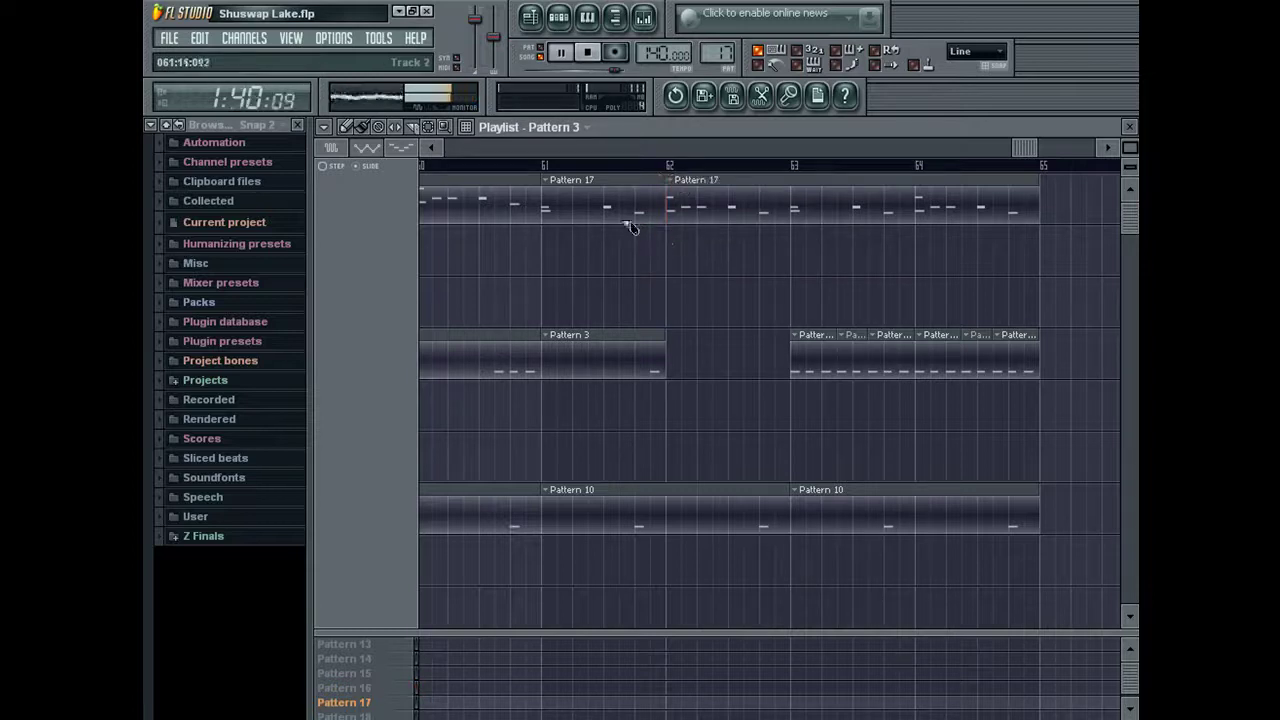
left_click(607, 205)
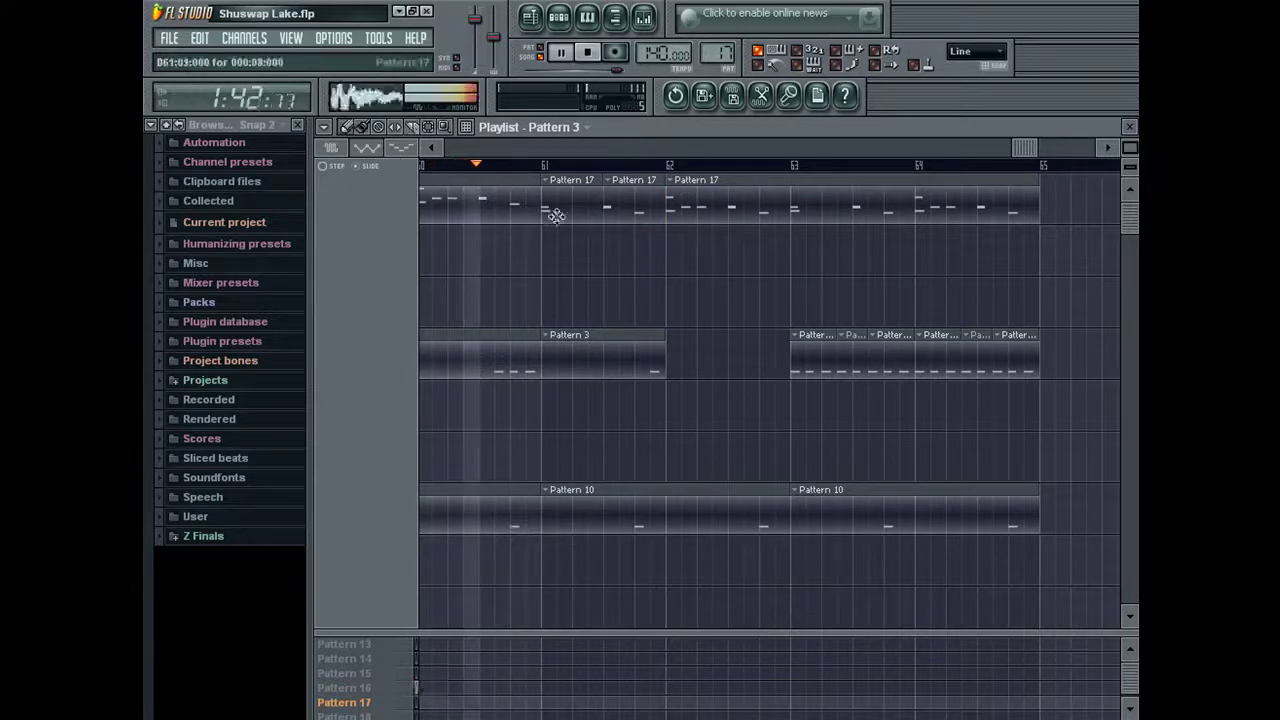
right_click(620, 206)
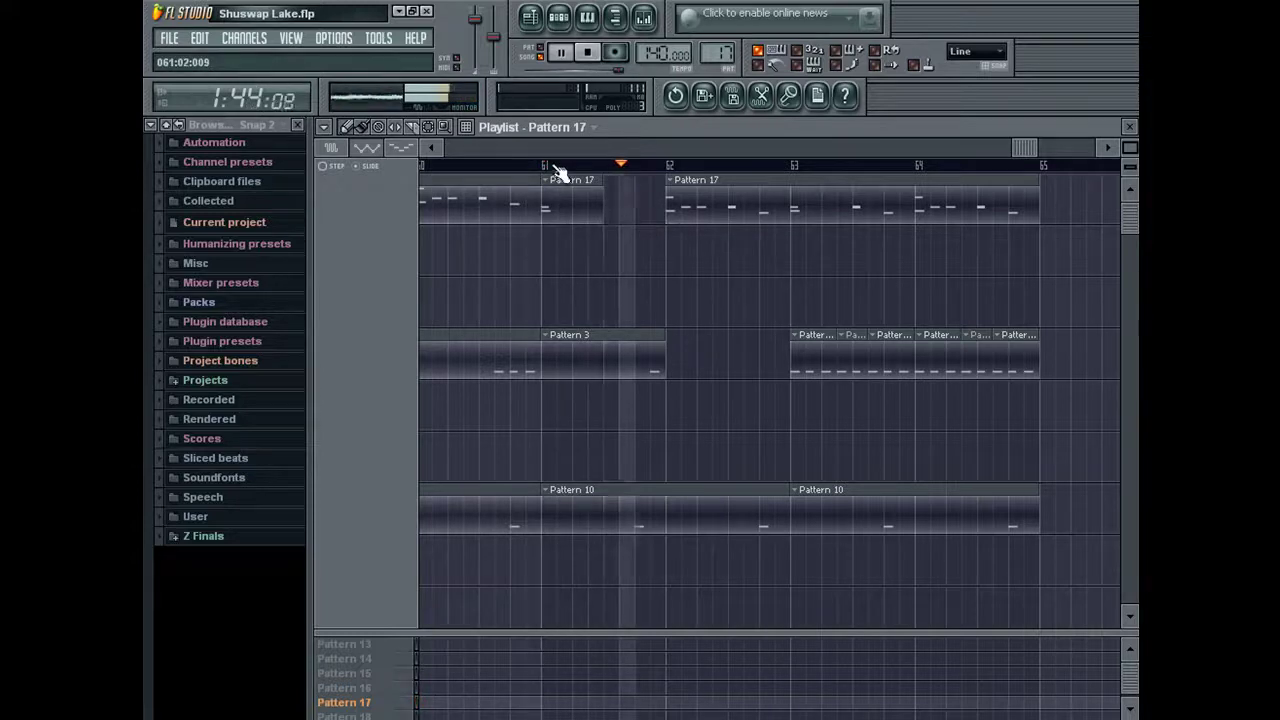
Step: Slice Pattern 17 just after the start of bar 62 and place a half-bar Pattern 17 clip on Track 2 at bar 63
left_click(429, 130)
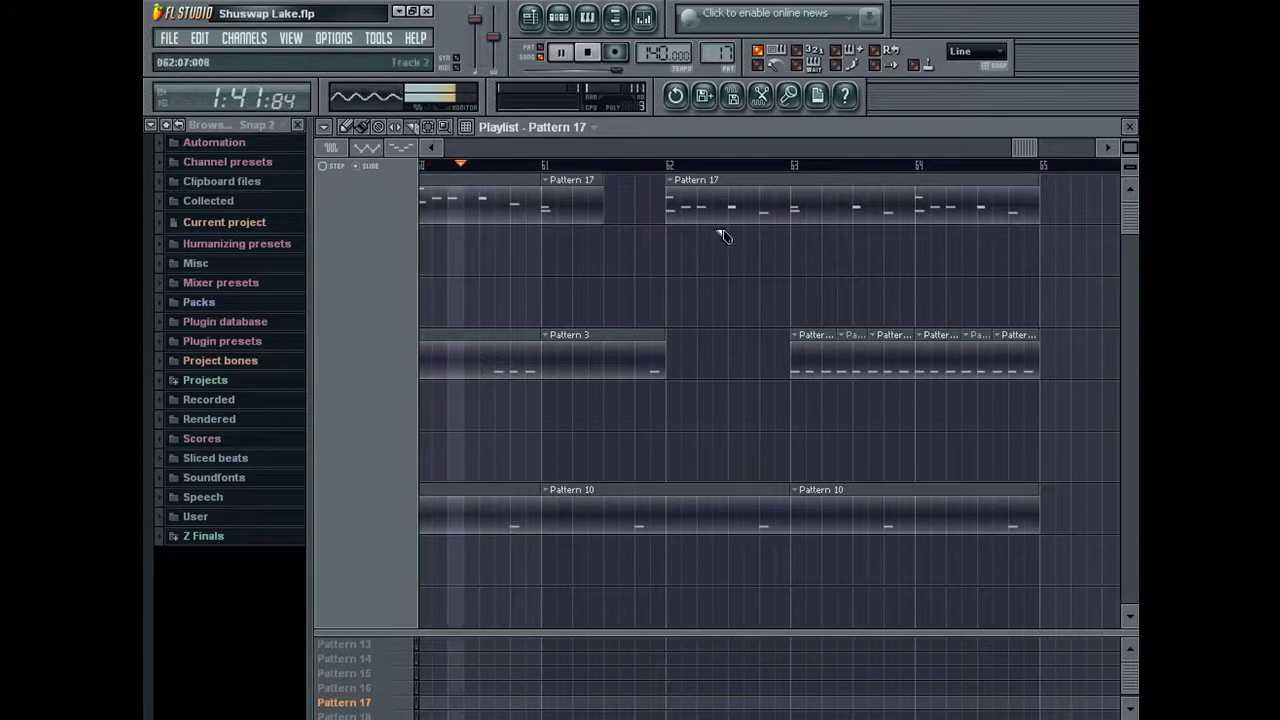
left_click_drag(682, 228, 682, 176)
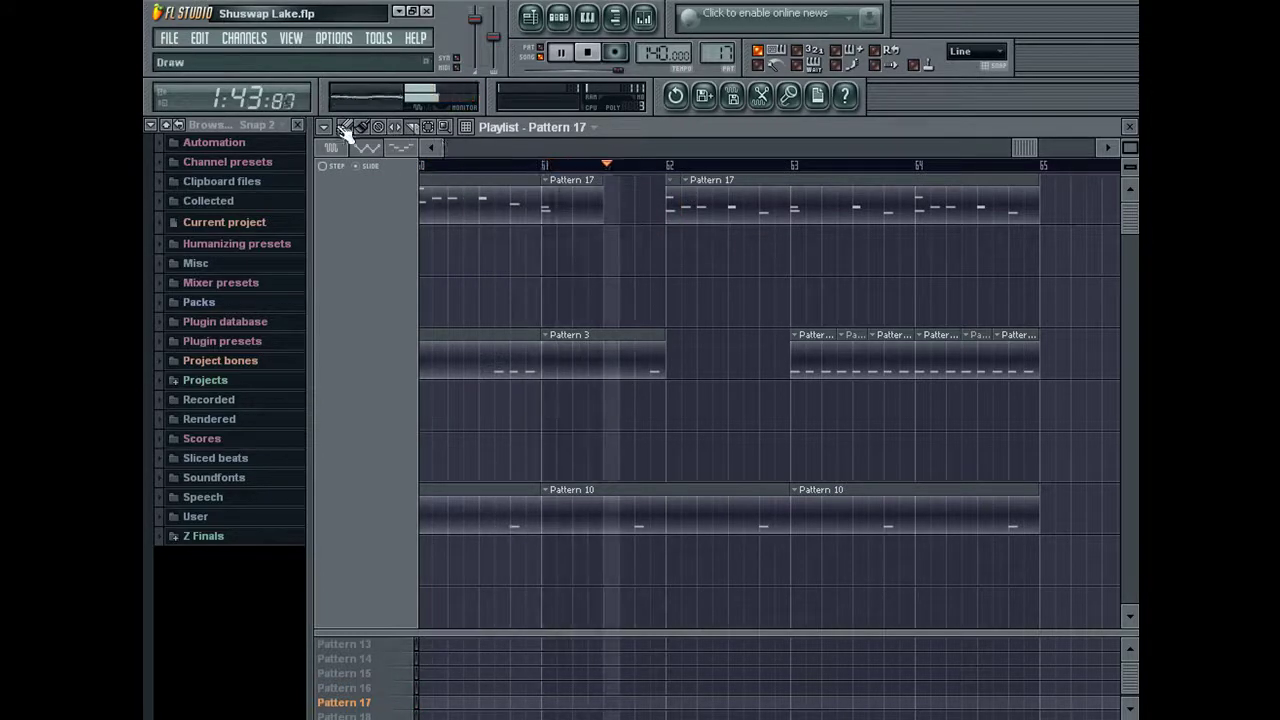
left_click(343, 128)
left_click(586, 200)
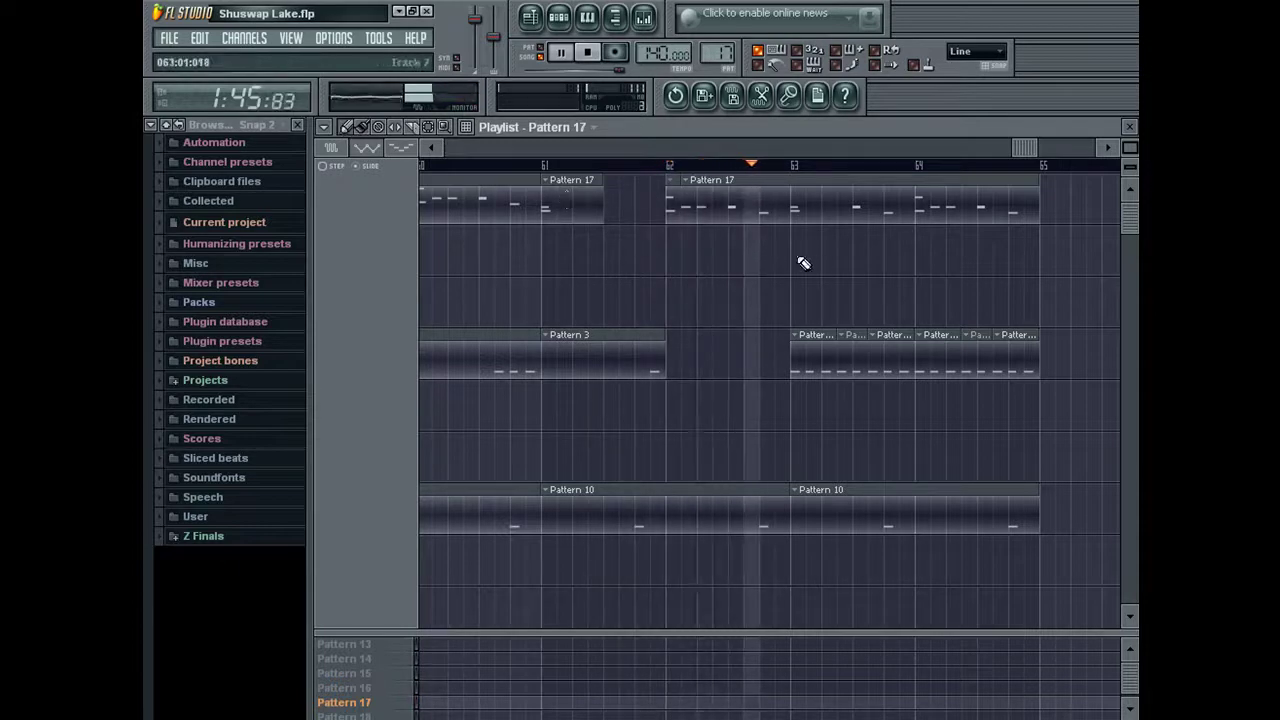
left_click(800, 255)
right_click(794, 214)
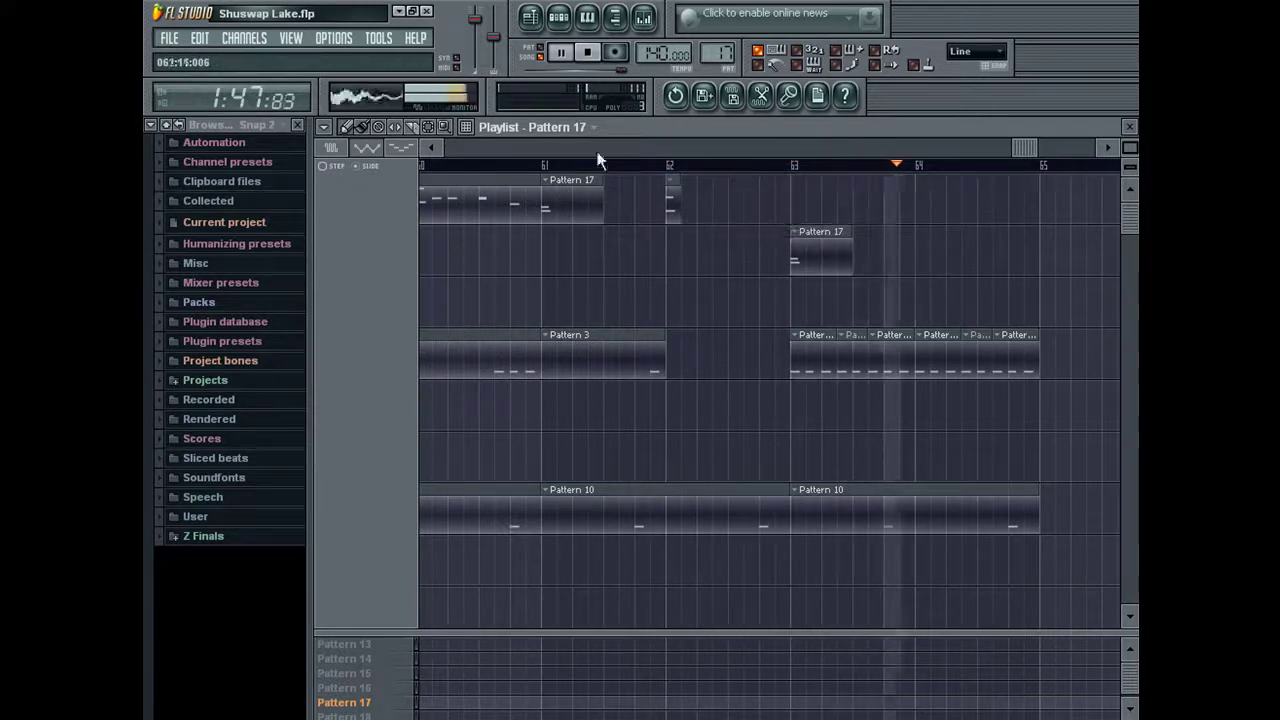
left_click(199, 38)
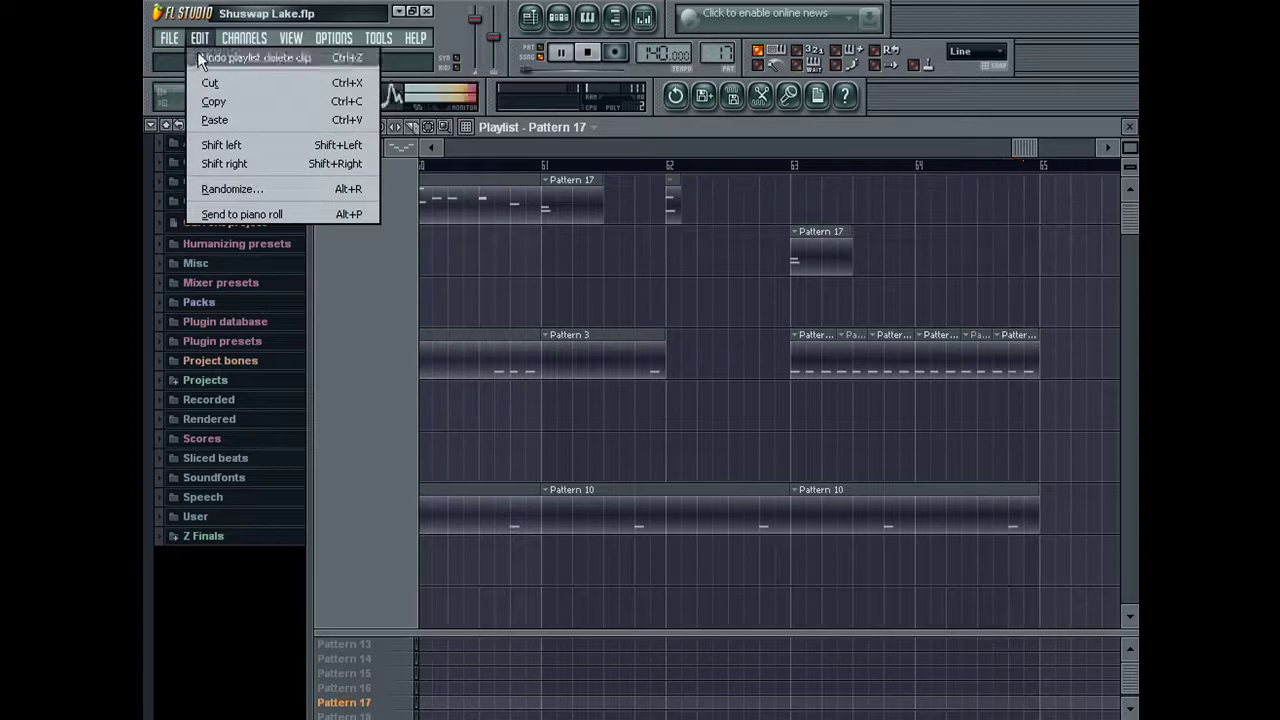
left_click(197, 51)
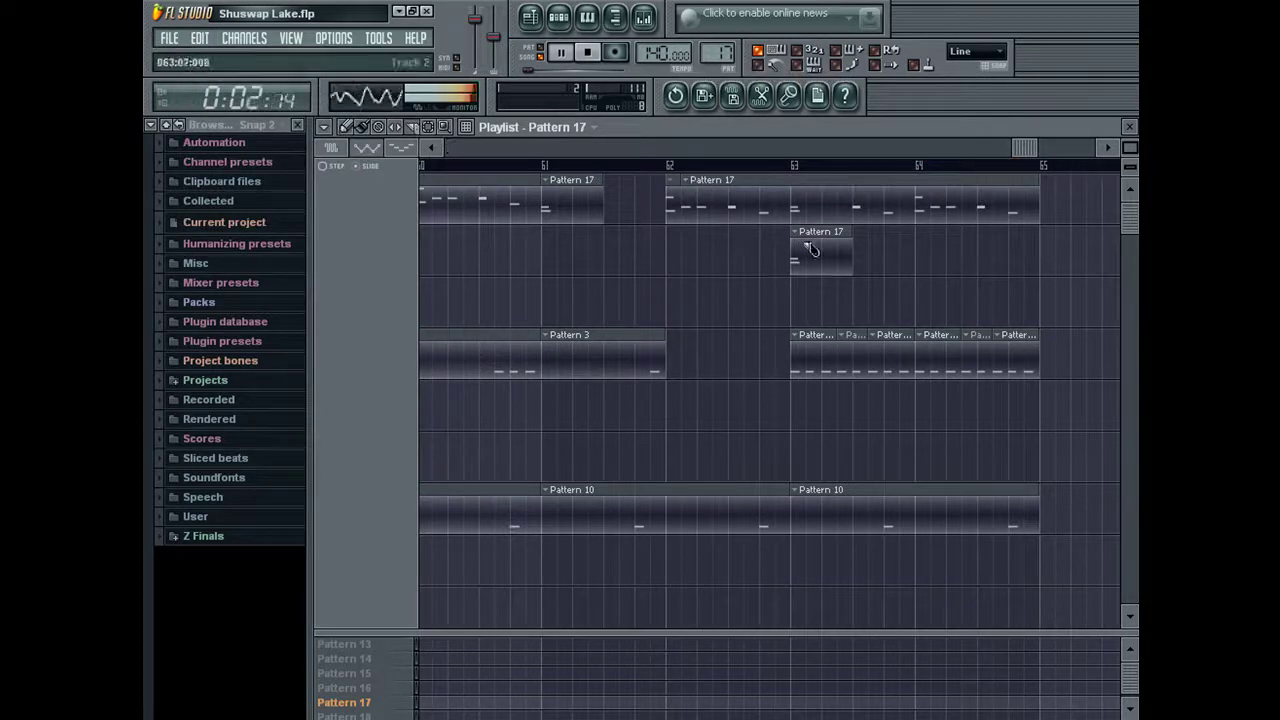
Step: Slice Pattern 17 on Track 1 at bars 63, 64 and midway through 64, and delete the long piece ending at bar 63
left_click_drag(791, 193, 788, 182)
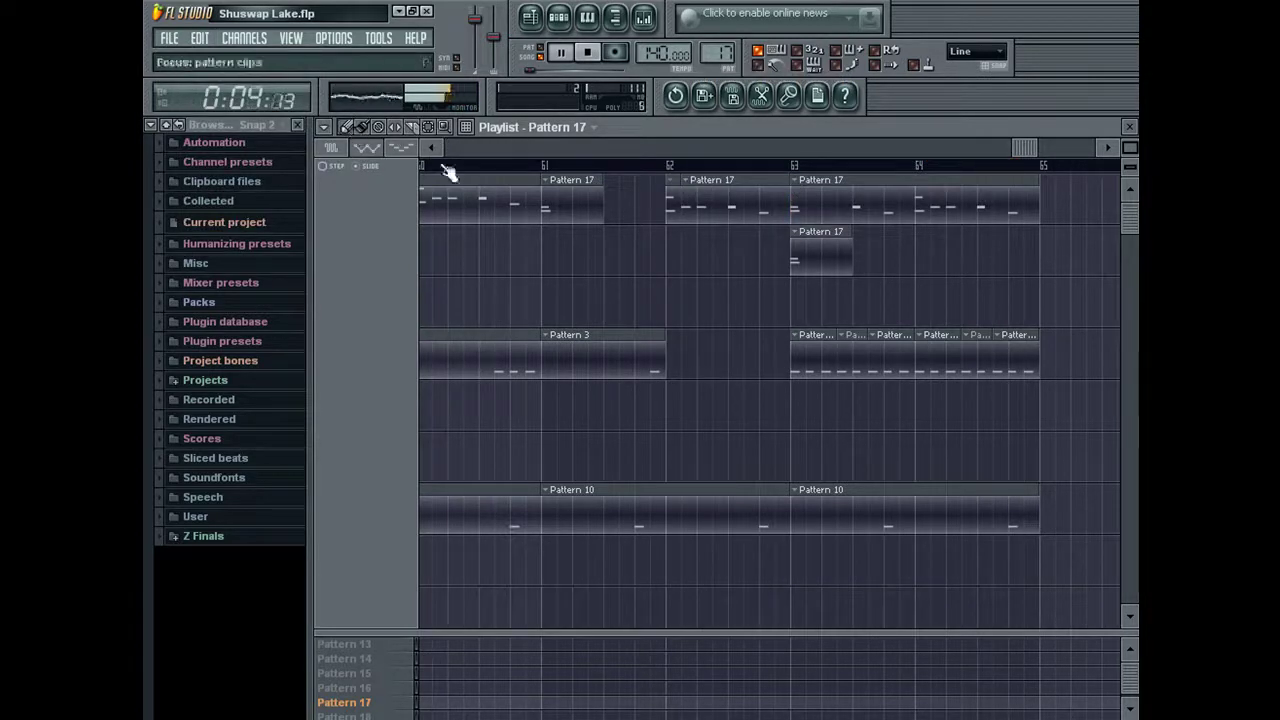
right_click(735, 203)
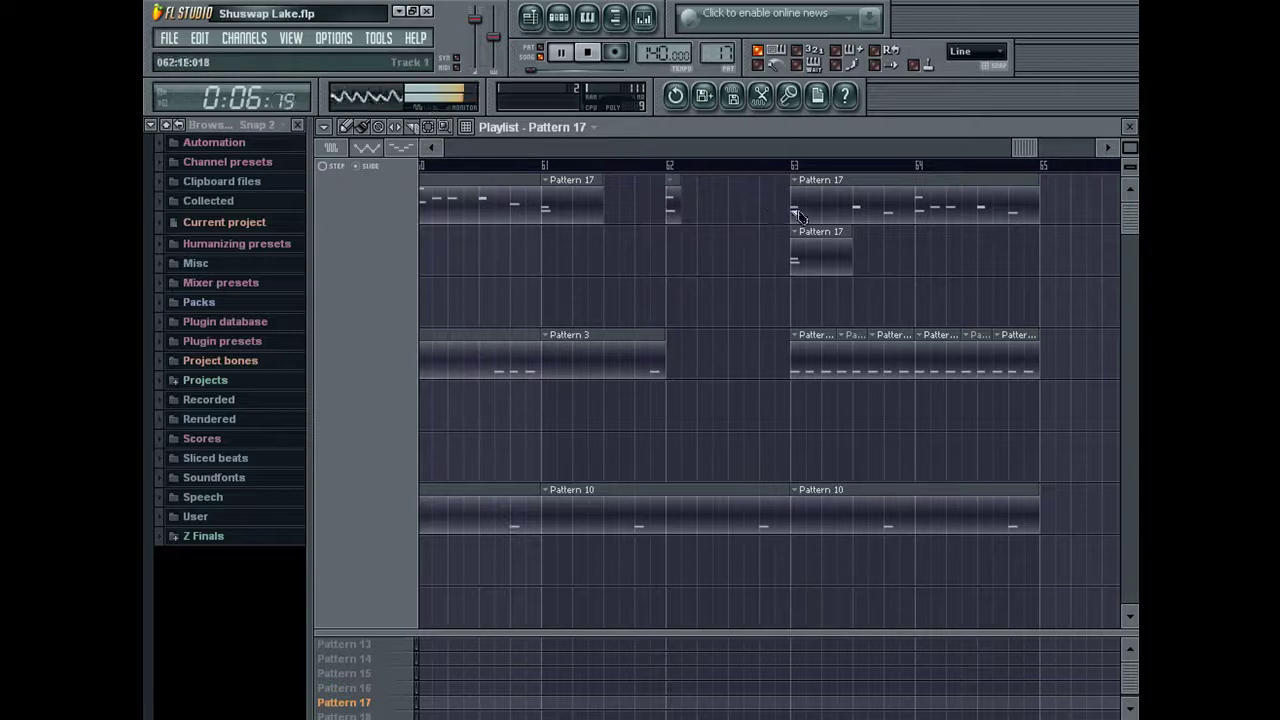
left_click_drag(922, 175, 922, 176)
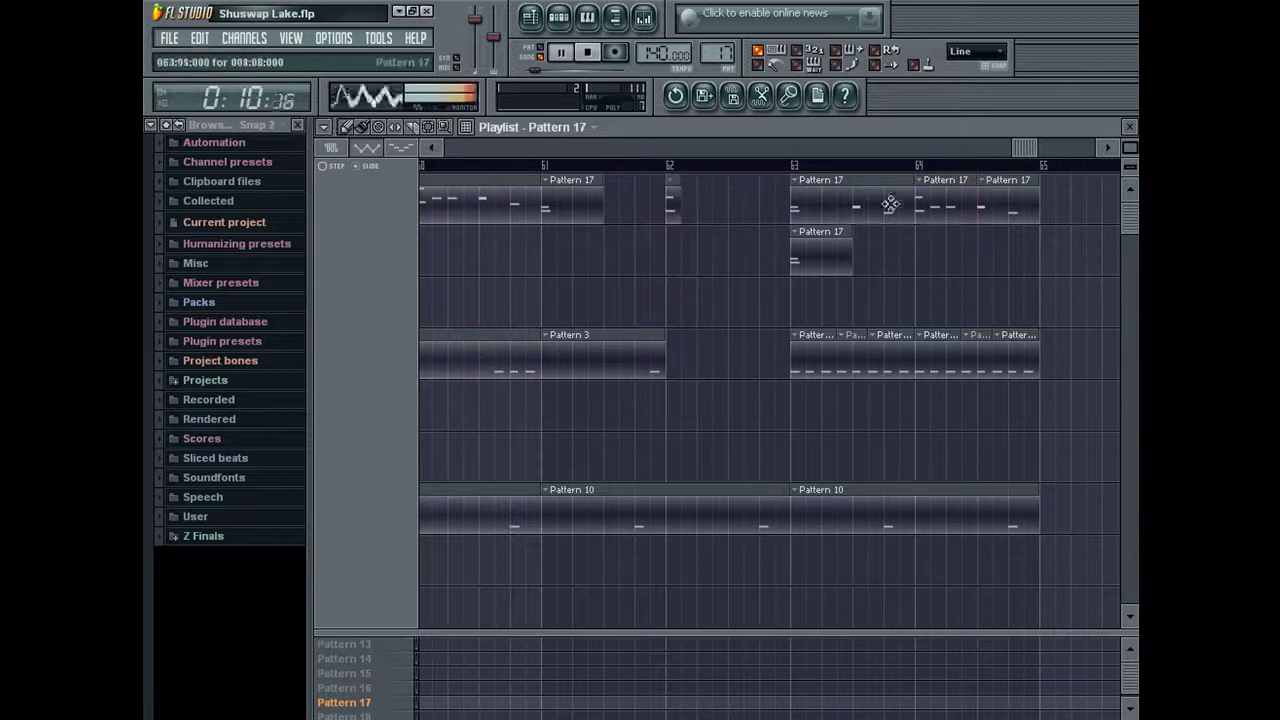
Step: Delete the Pattern 17 clips at bar 63 and the first half of bar 64 on Track 1, and move the Track 2 half-bar clip up to bar 63
right_click(945, 200)
right_click(826, 209)
left_click_drag(830, 248, 831, 188)
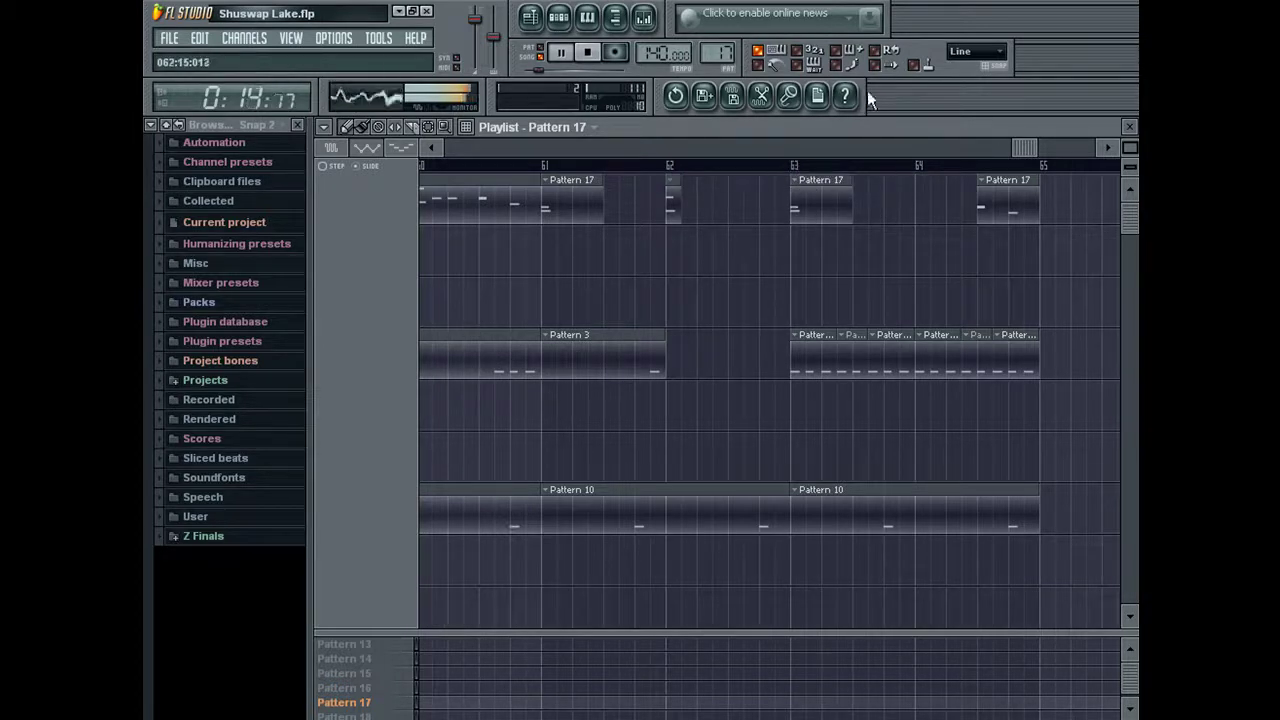
Step: Open the dm02_808_snaredrum_050 notes of the Pattern 5 clip before bar 9 and set snapping to (none)
left_click(884, 67)
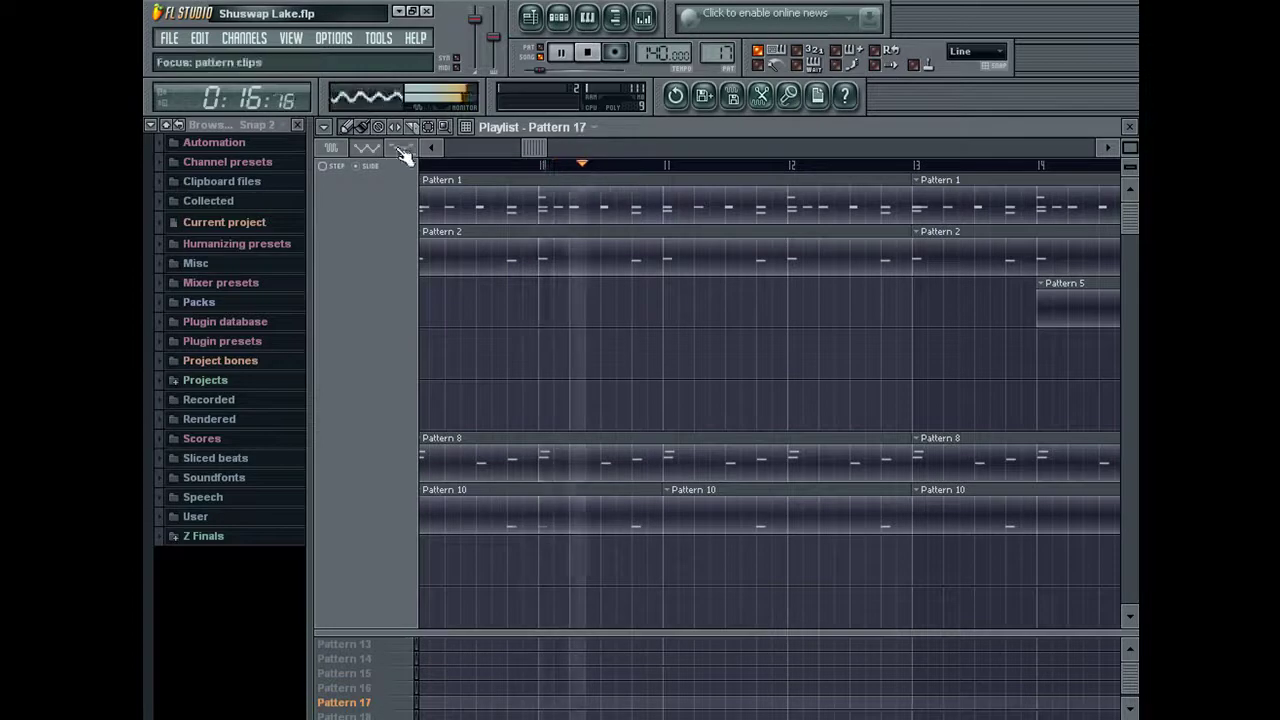
left_click(429, 148)
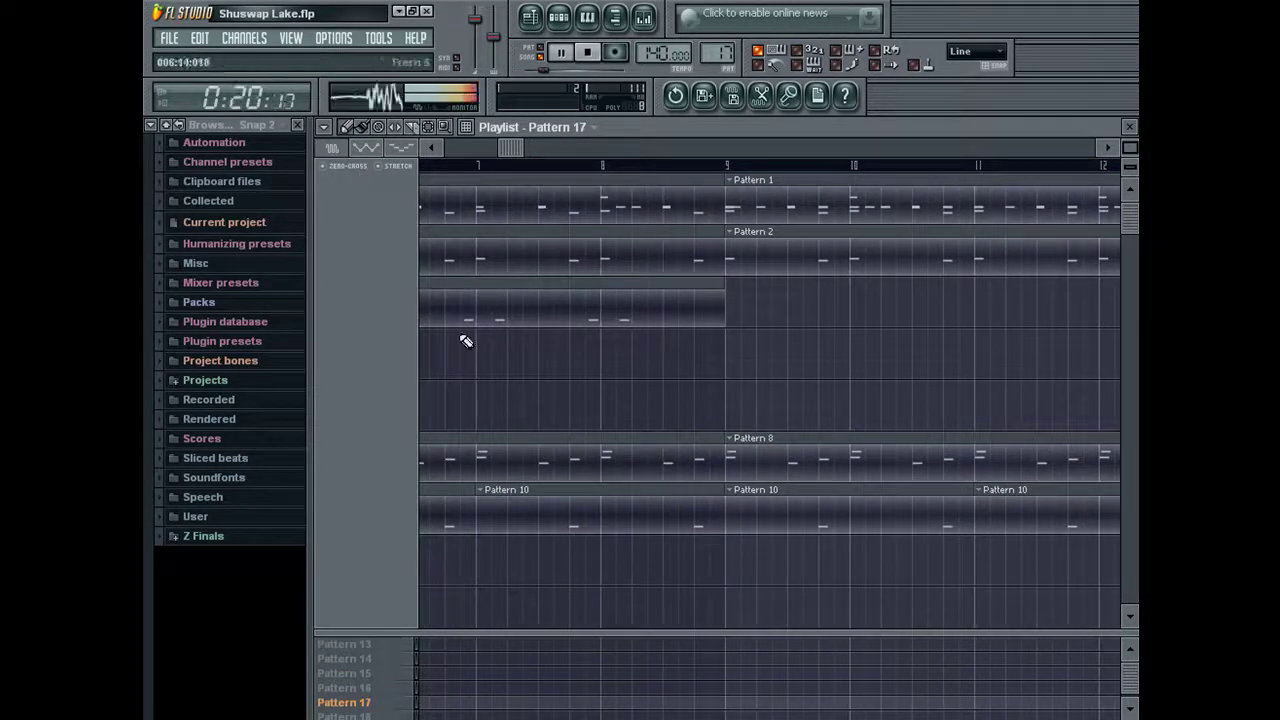
double_click(584, 302)
left_click(965, 55)
left_click(972, 115)
Step: Select all the snare notes in Pattern 5, nudge them slightly later, and set snapping to Line
key("Page_Up")
key("Page_Up")
key("ctrl+a")
left_click_drag(448, 363, 451, 363)
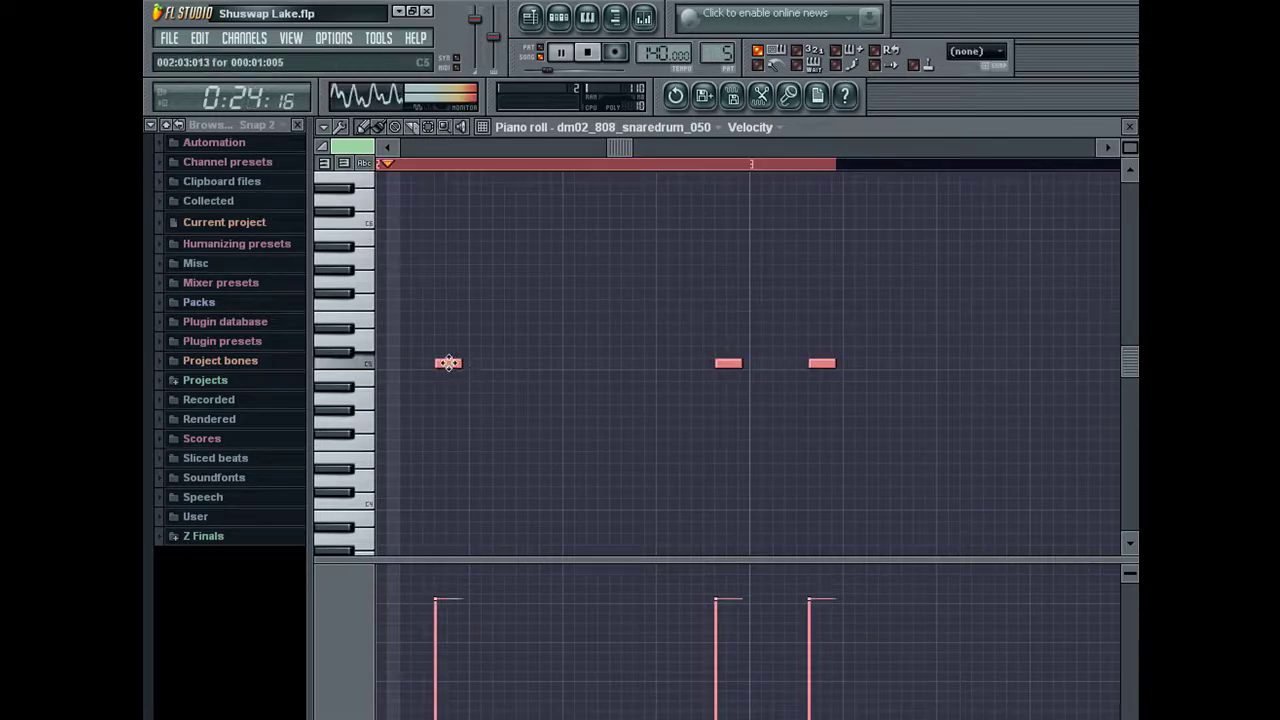
key("Escape")
left_click(978, 55)
left_click(973, 77)
left_click(616, 466)
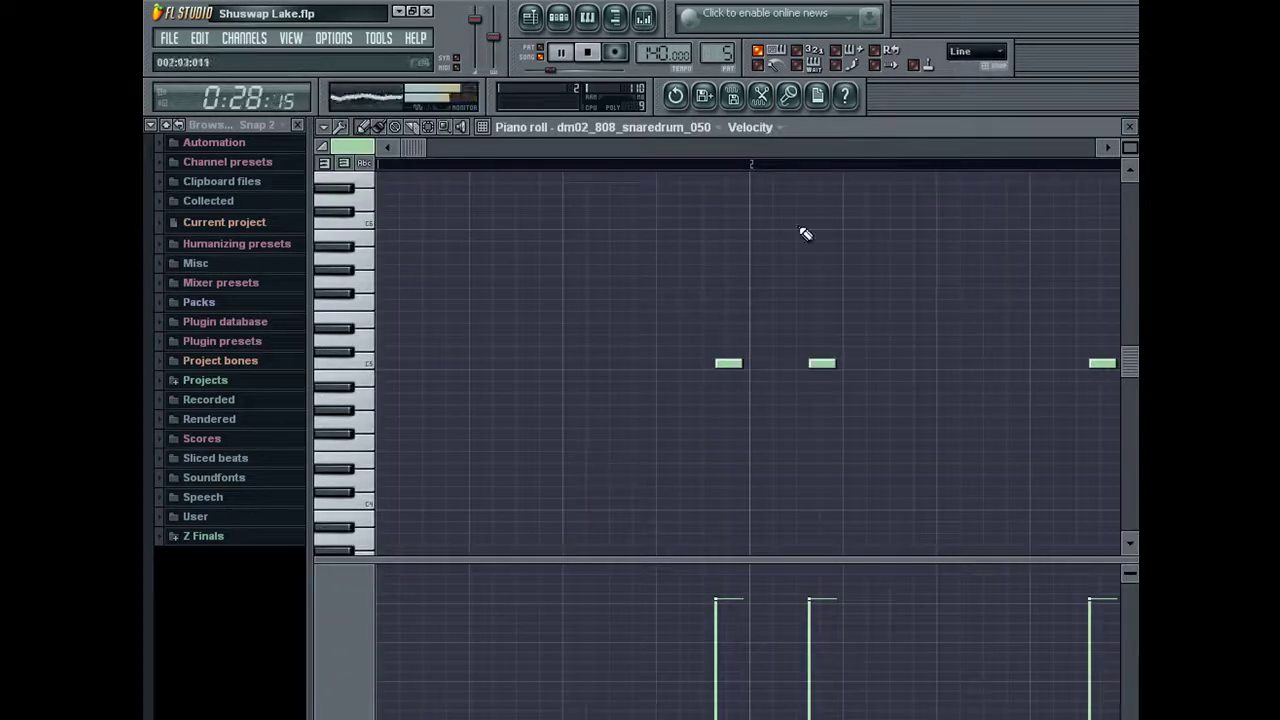
Step: Select the span from just before bar 3 to just before bar 4 in the snare piano roll and delete its notes
left_click_drag(1130, 147, 1112, 148)
left_click_drag(542, 163, 638, 170)
key("Delete")
Step: Return to the playlist and save the Shuswap Lake project
key("F5")
left_click_drag(1130, 147, 1104, 148)
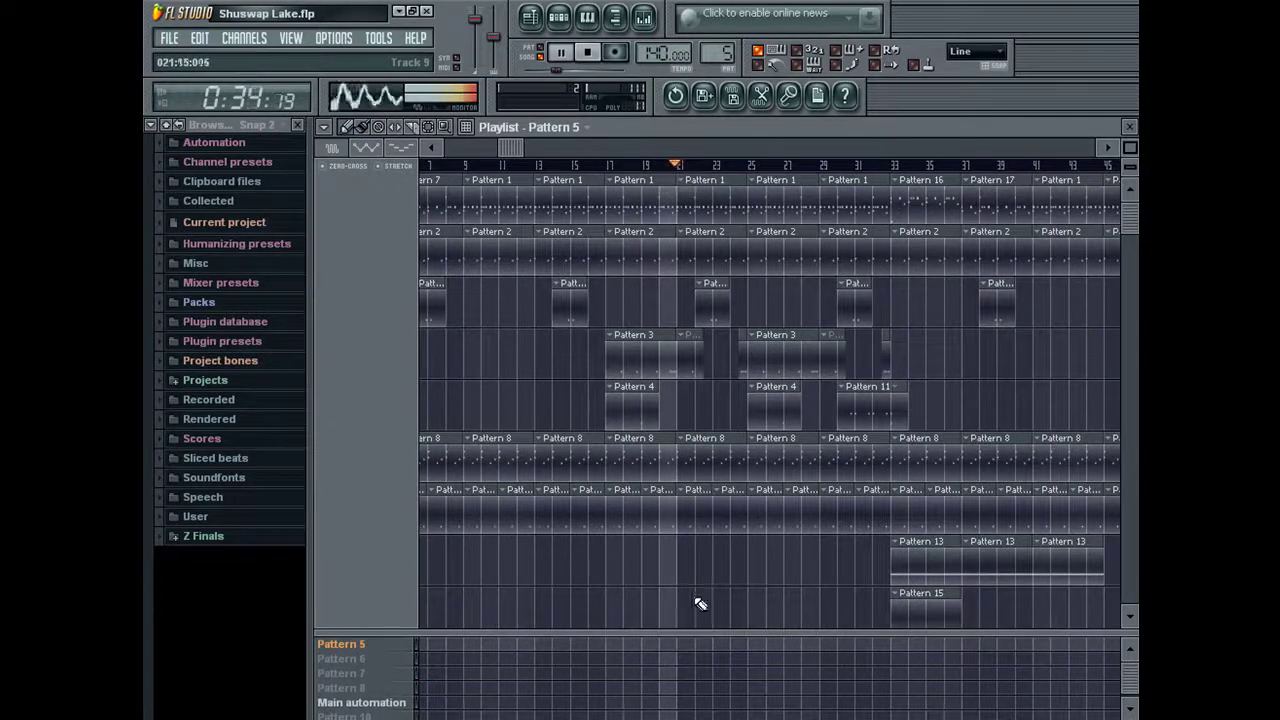
left_click(169, 38)
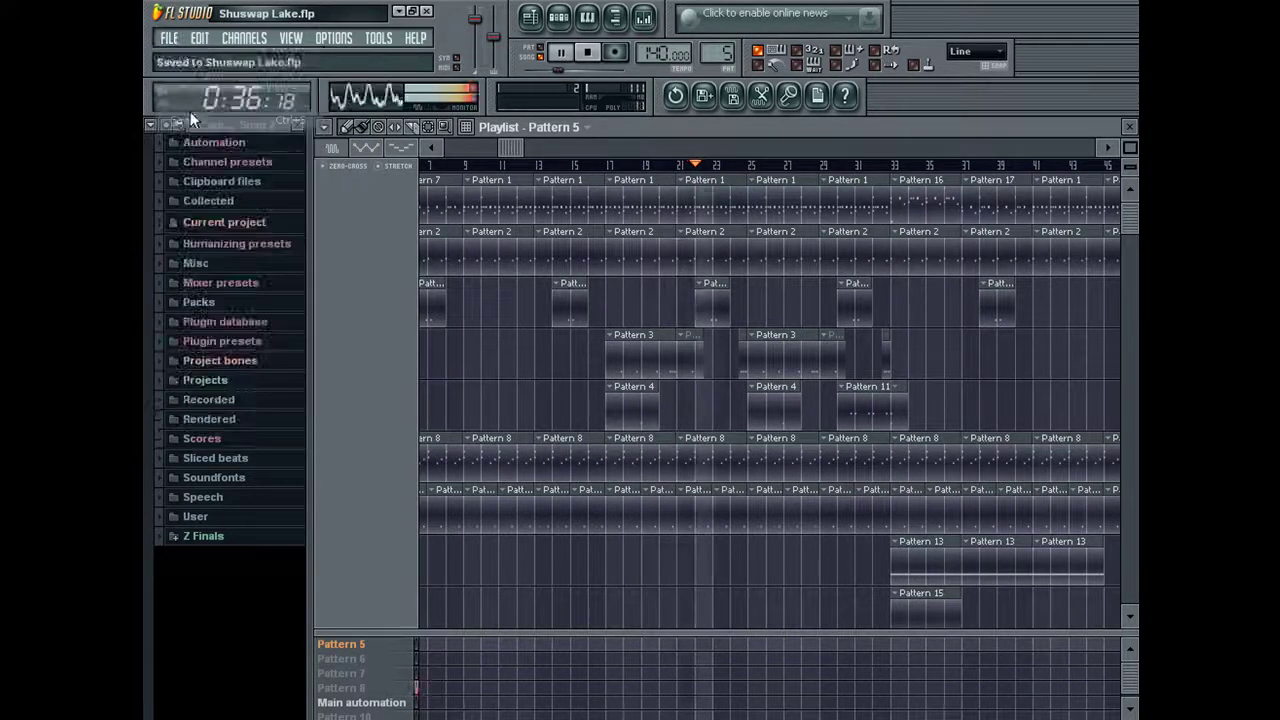
left_click(1129, 127)
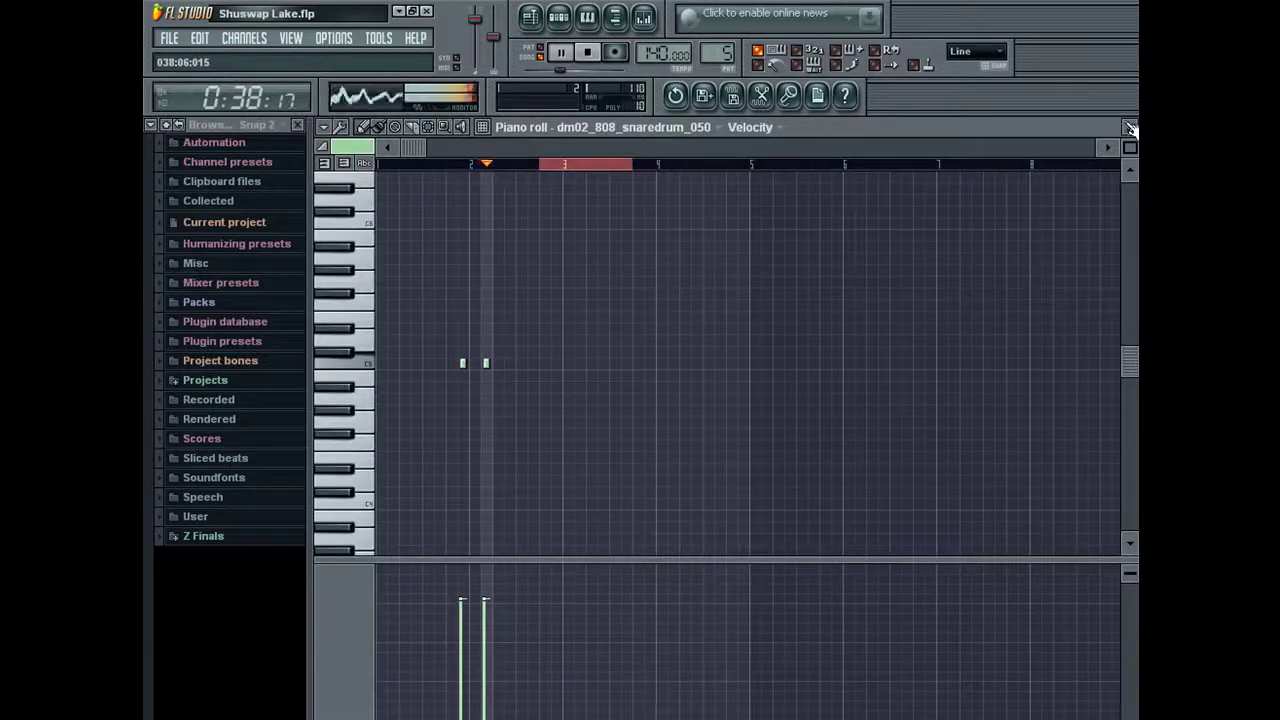
left_click(1130, 130)
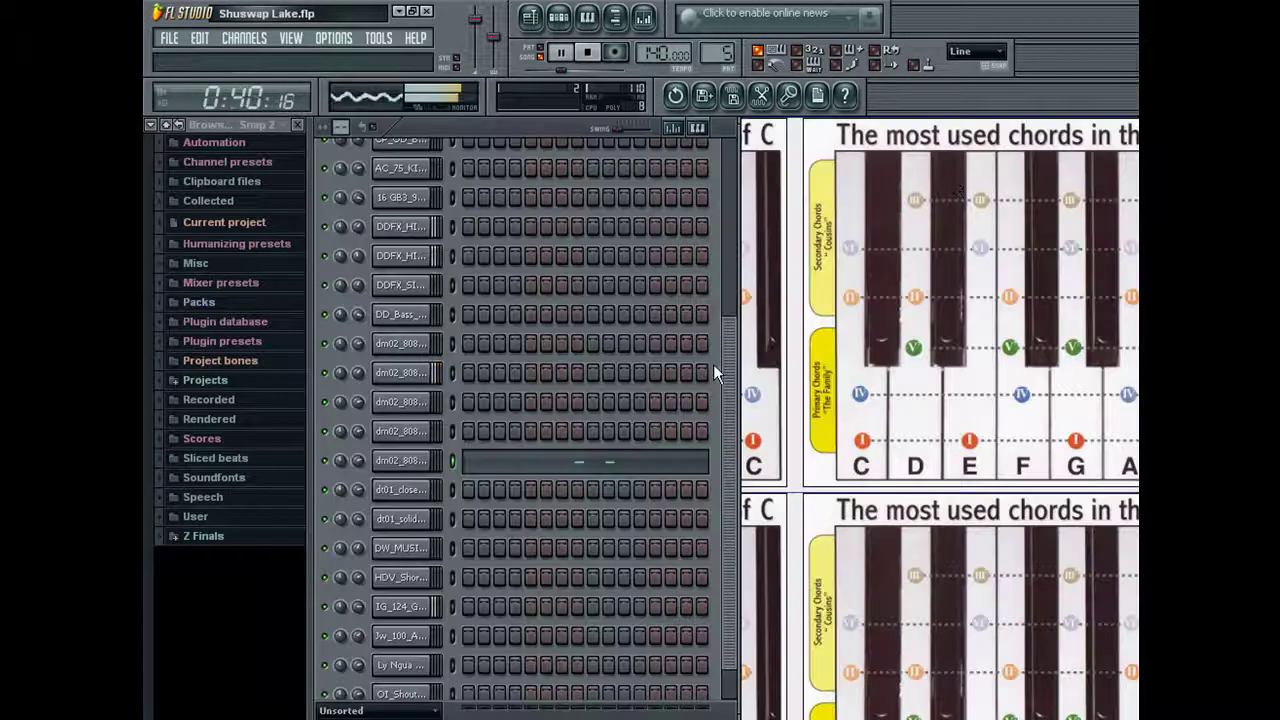
left_click_drag(723, 371, 725, 150)
key("F5")
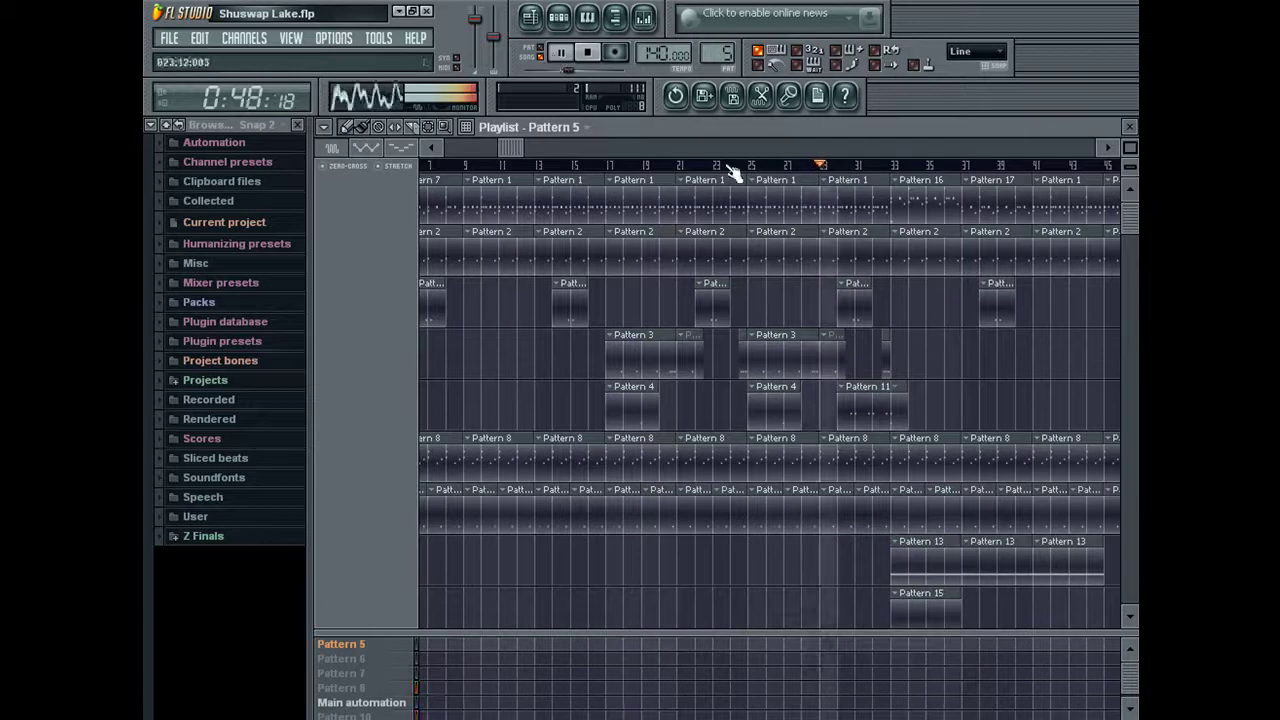
Step: Open Pattern 8 from its playlist clip, set its dt01_close channel volume to 70%, and return to the playlist
left_click(613, 152)
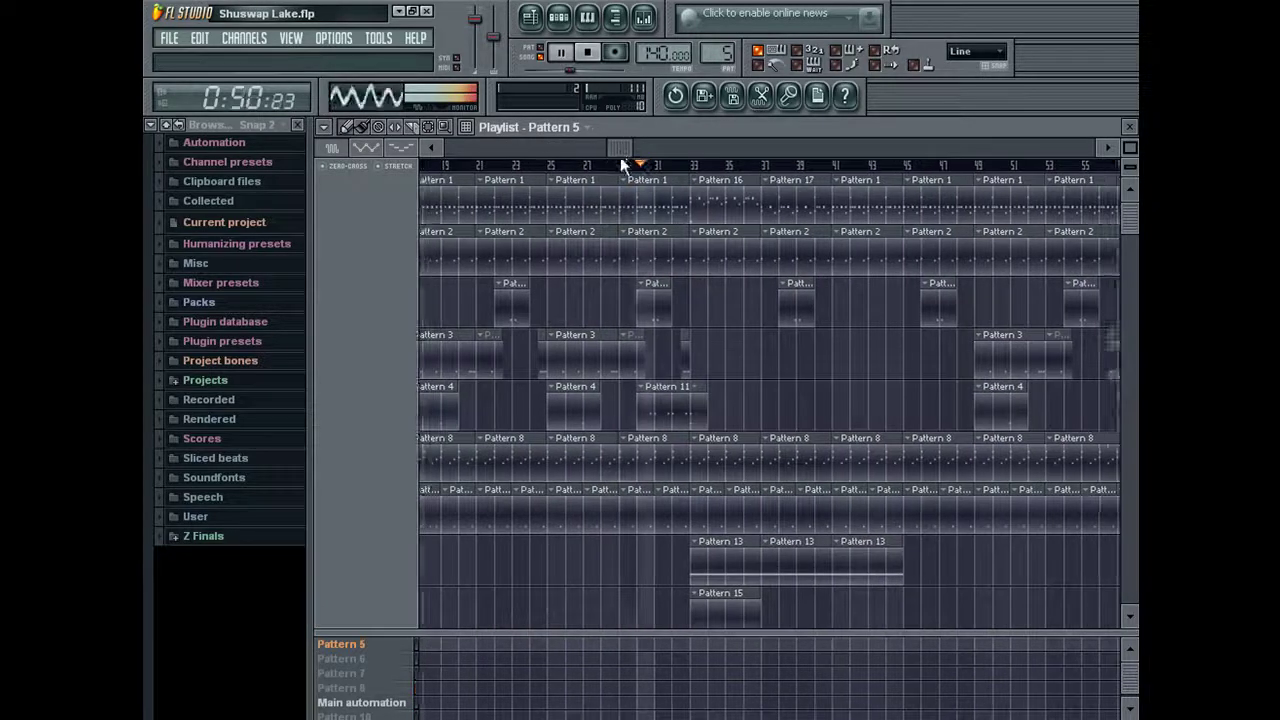
left_click_drag(620, 157, 677, 155)
double_click(539, 467)
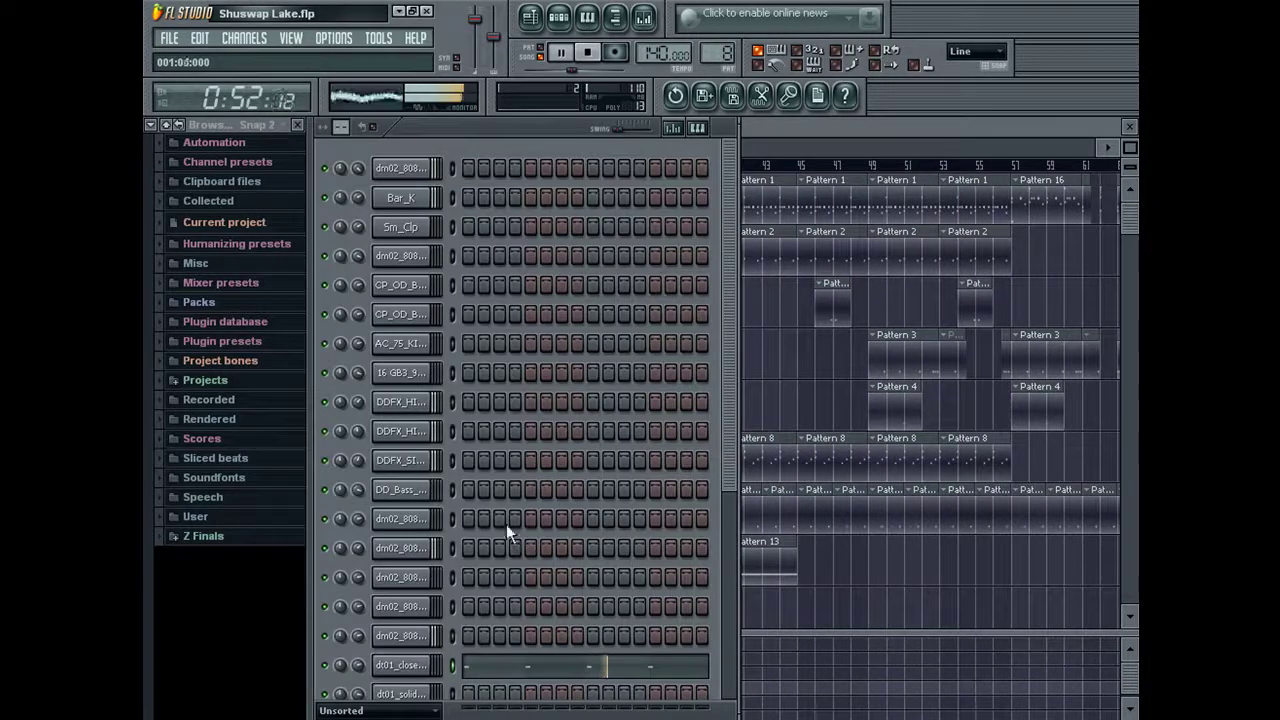
left_click_drag(355, 668, 355, 676)
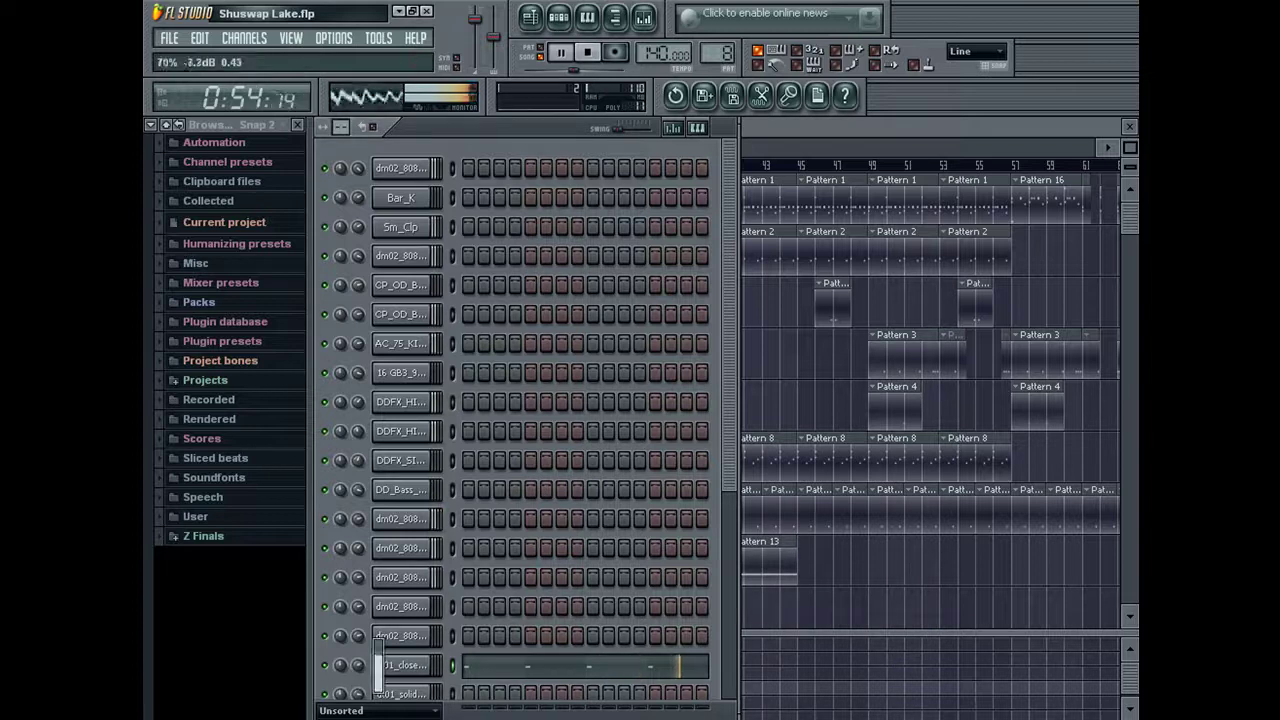
left_click_drag(718, 591, 709, 652)
left_click(796, 360)
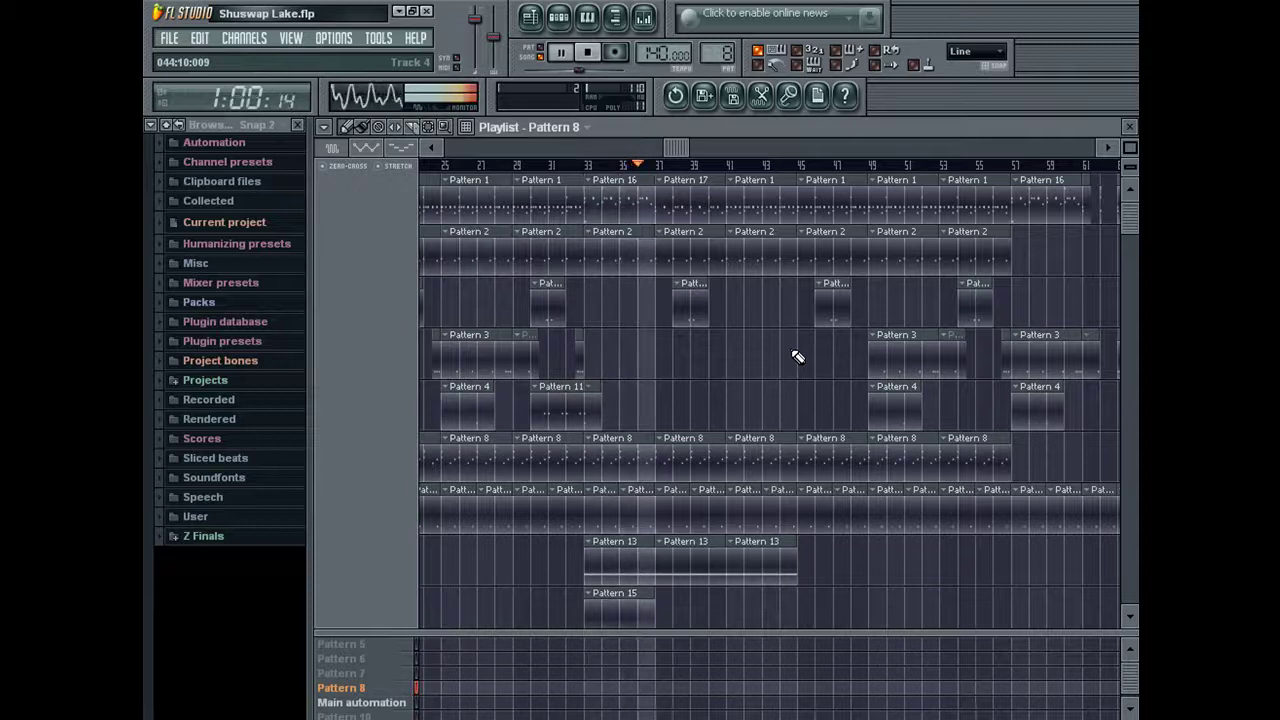
Step: Add another Pattern 13 clip at bar 45, directly after the existing Pattern 13 clips
left_click(765, 562)
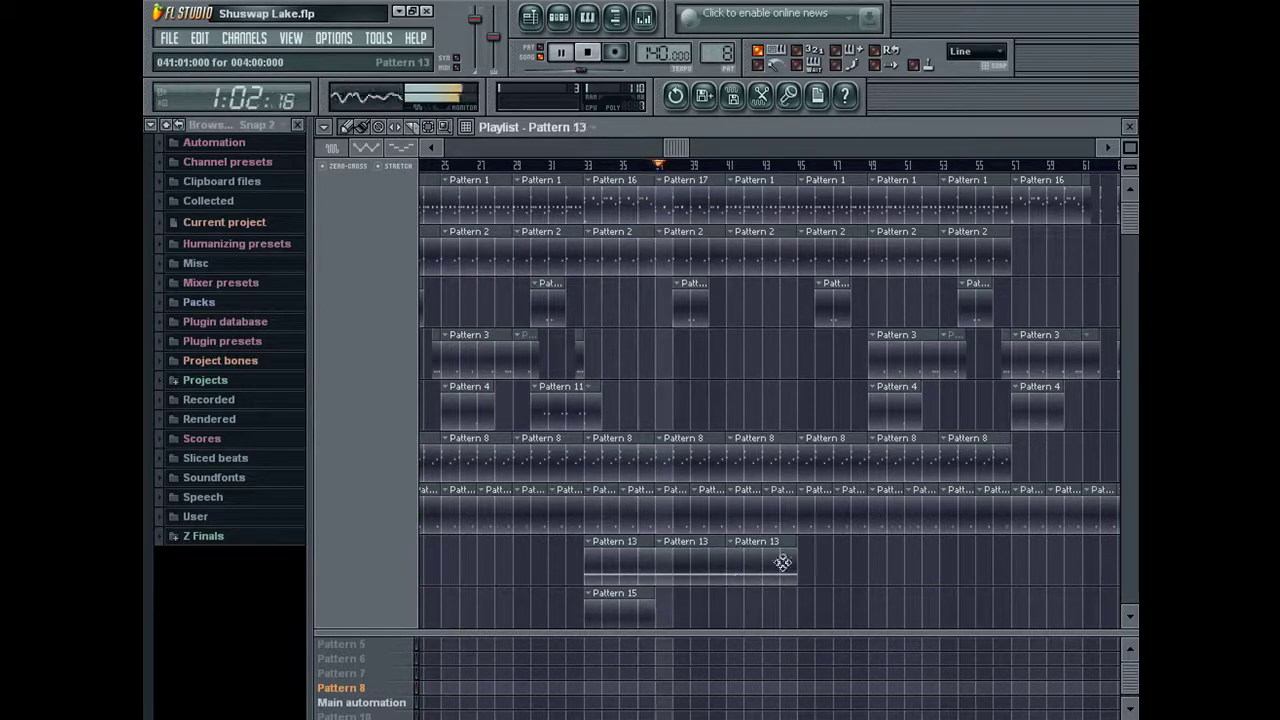
left_click(857, 562)
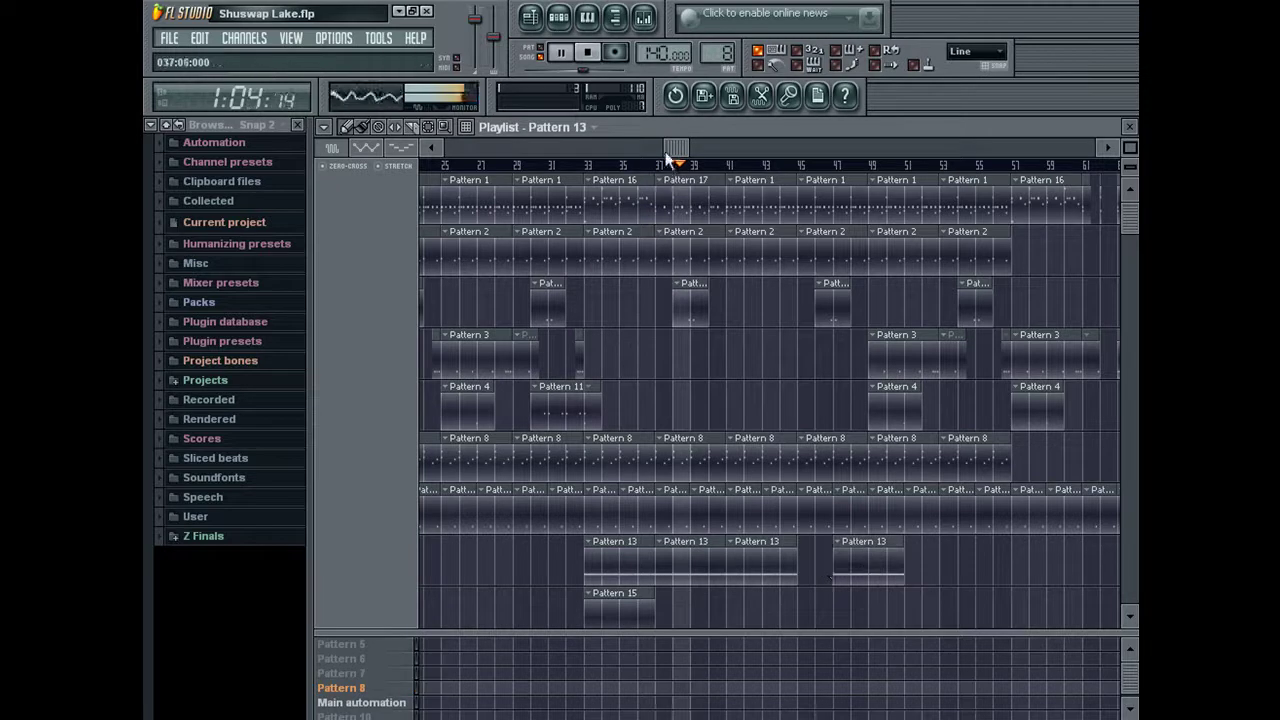
scroll(852, 169, "up", 3)
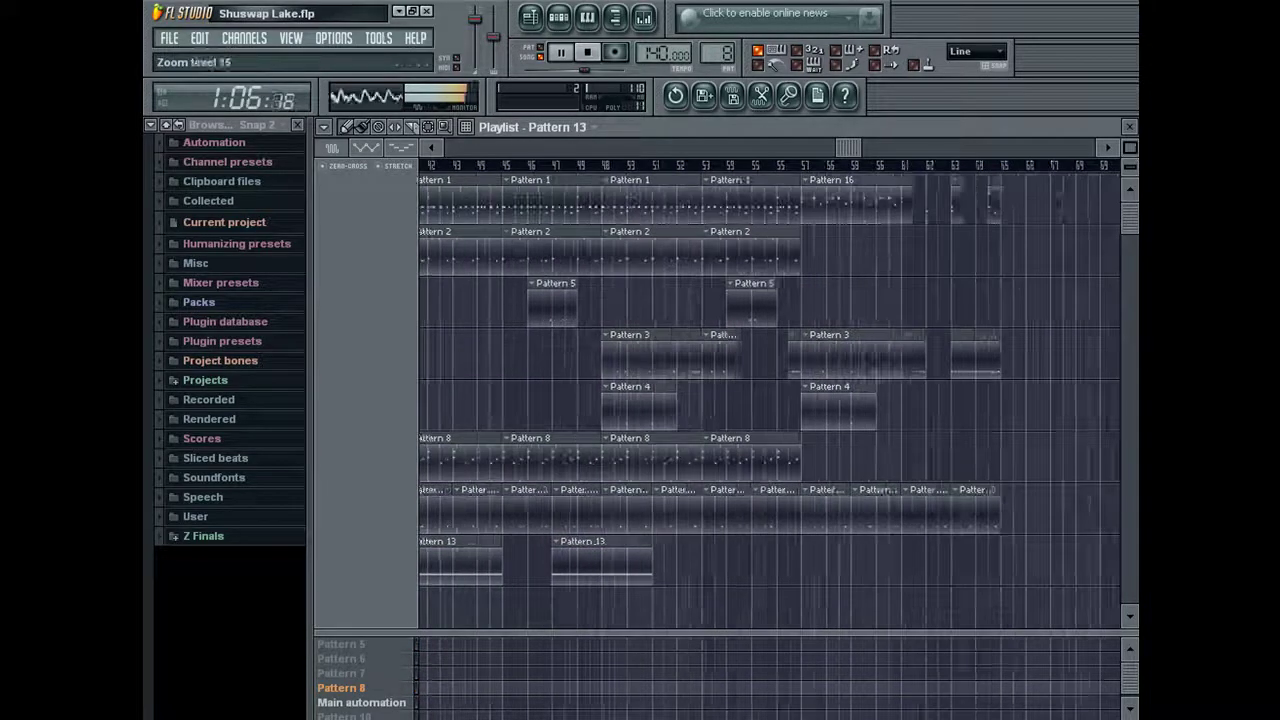
scroll(820, 286, "up", 1)
mouse_move(494, 562)
left_mouse_down()
mouse_move(487, 617)
mouse_move(486, 551)
left_mouse_up()
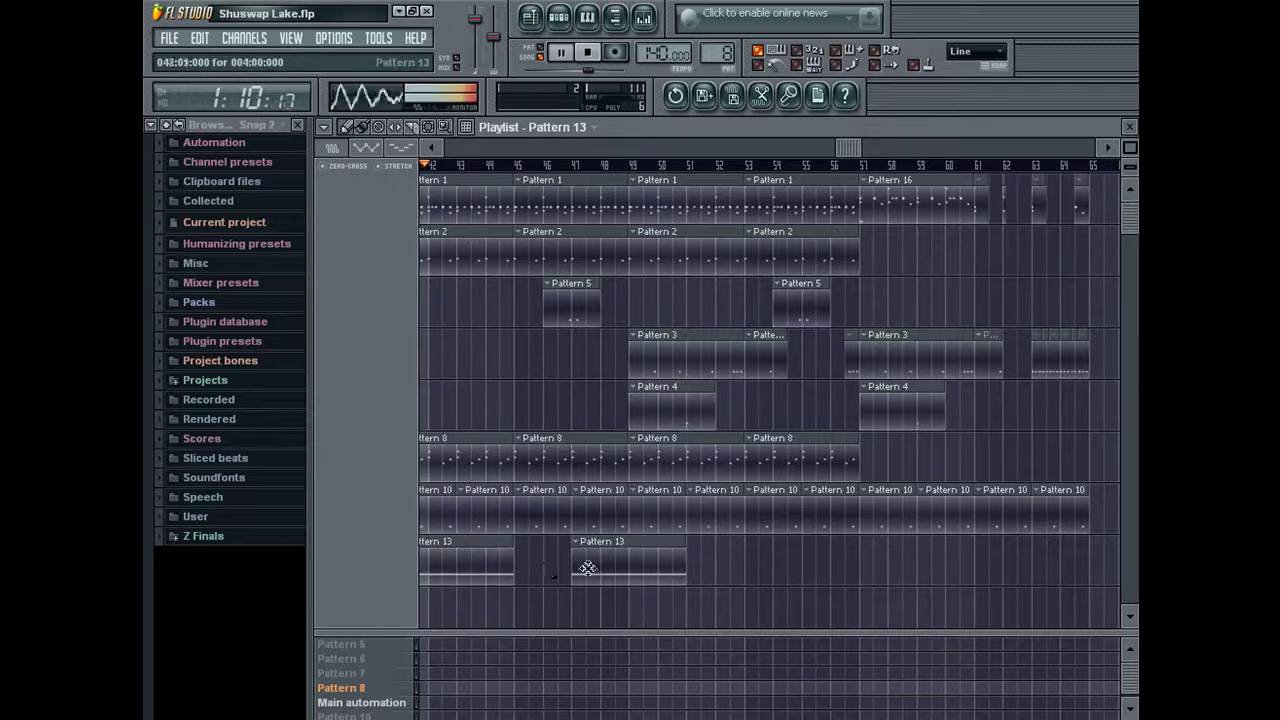
left_click_drag(606, 566, 568, 570)
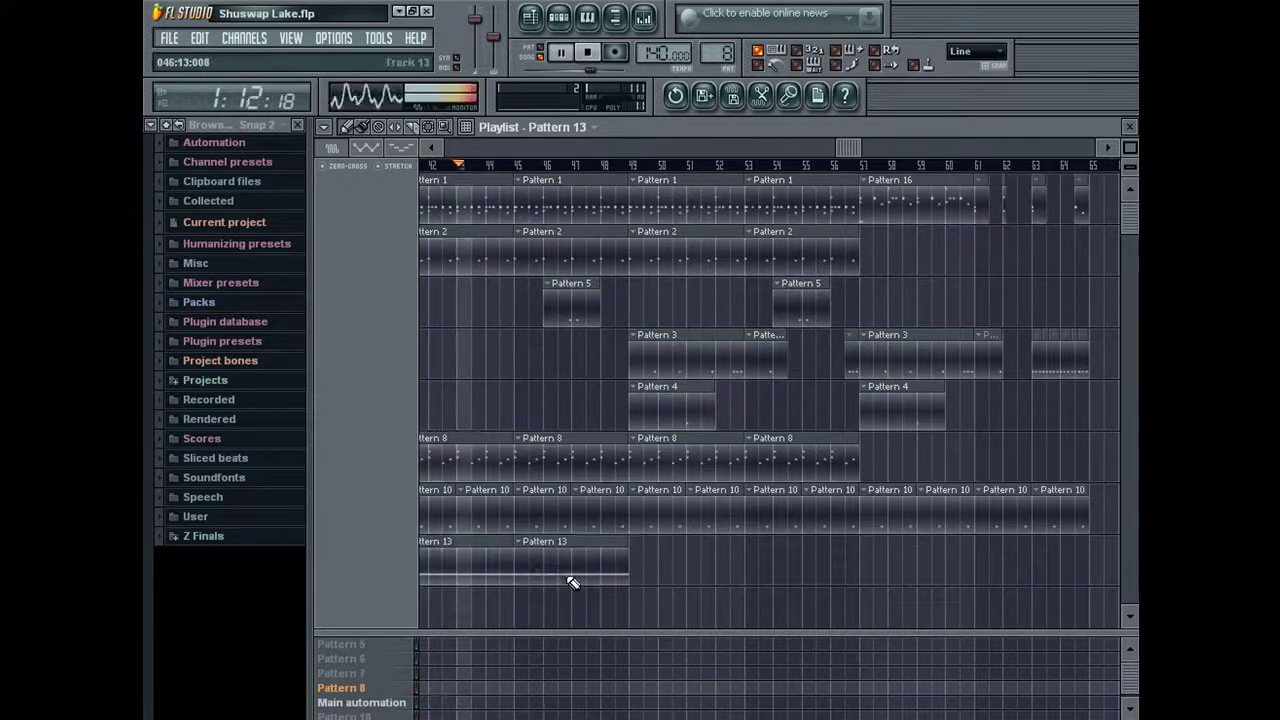
mouse_move(664, 565)
left_mouse_down()
mouse_move(714, 557)
mouse_move(686, 563)
left_mouse_up()
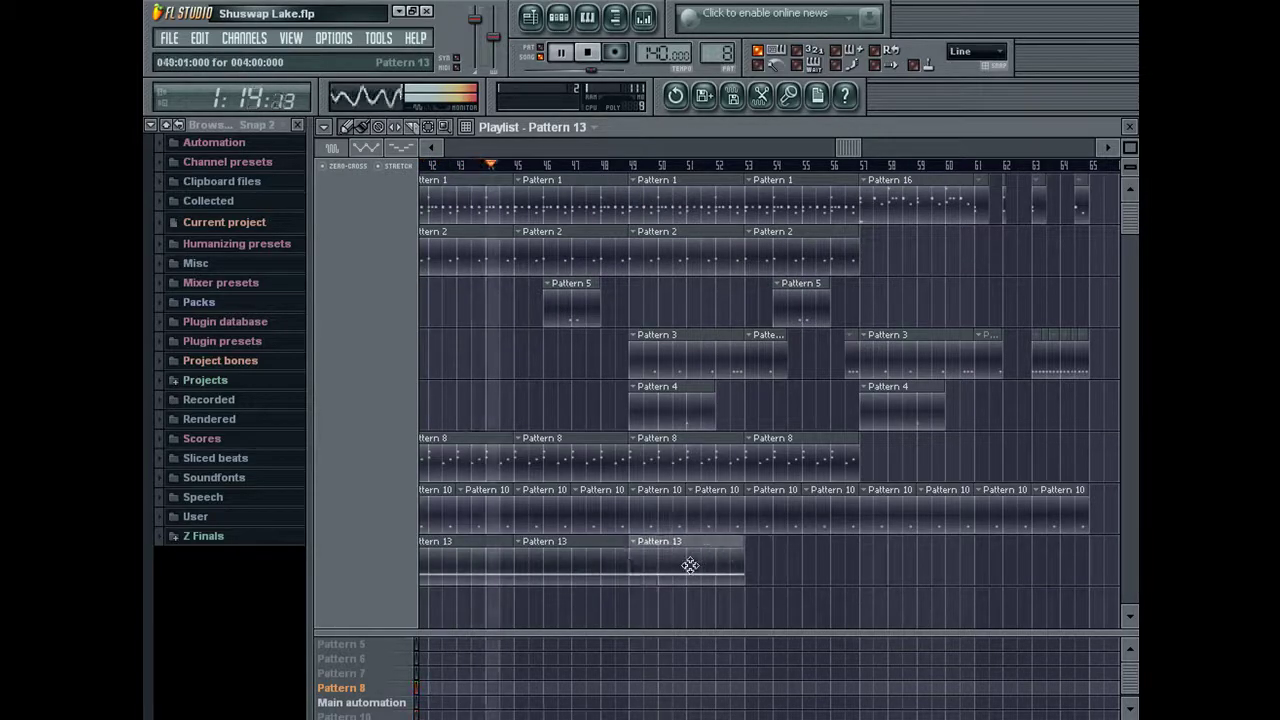
left_click(750, 575)
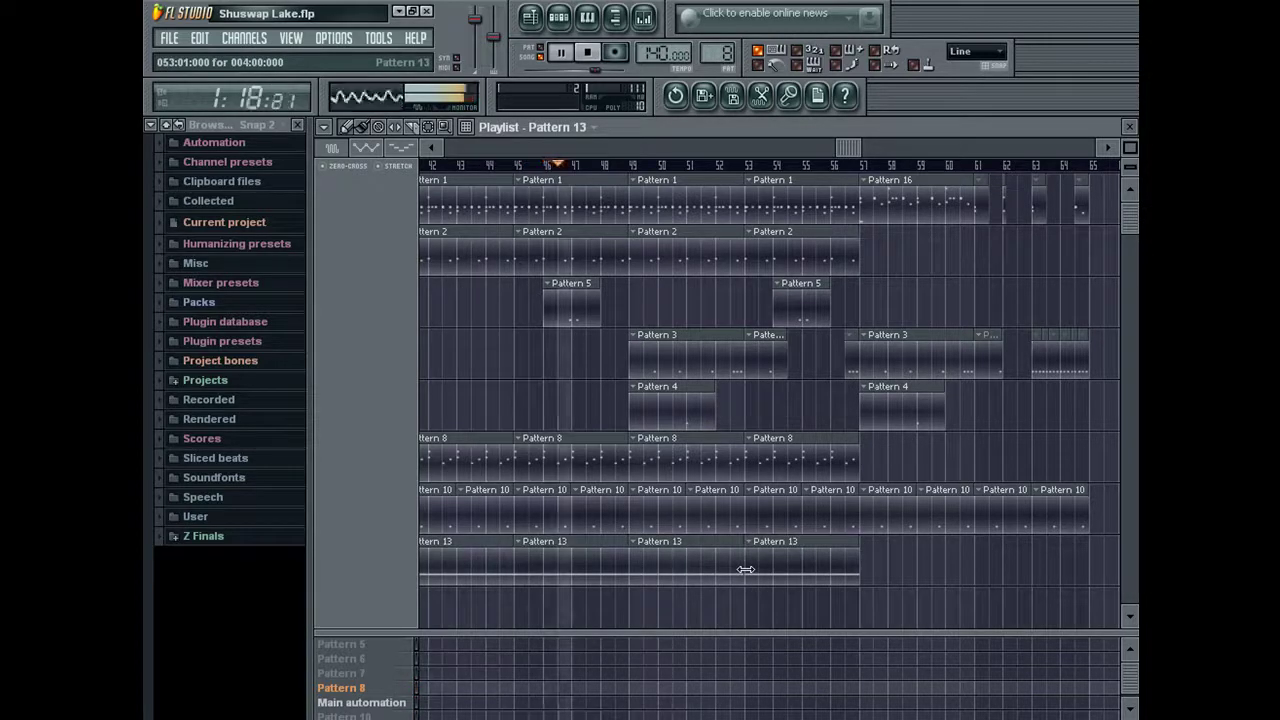
right_click(700, 570)
right_click(805, 562)
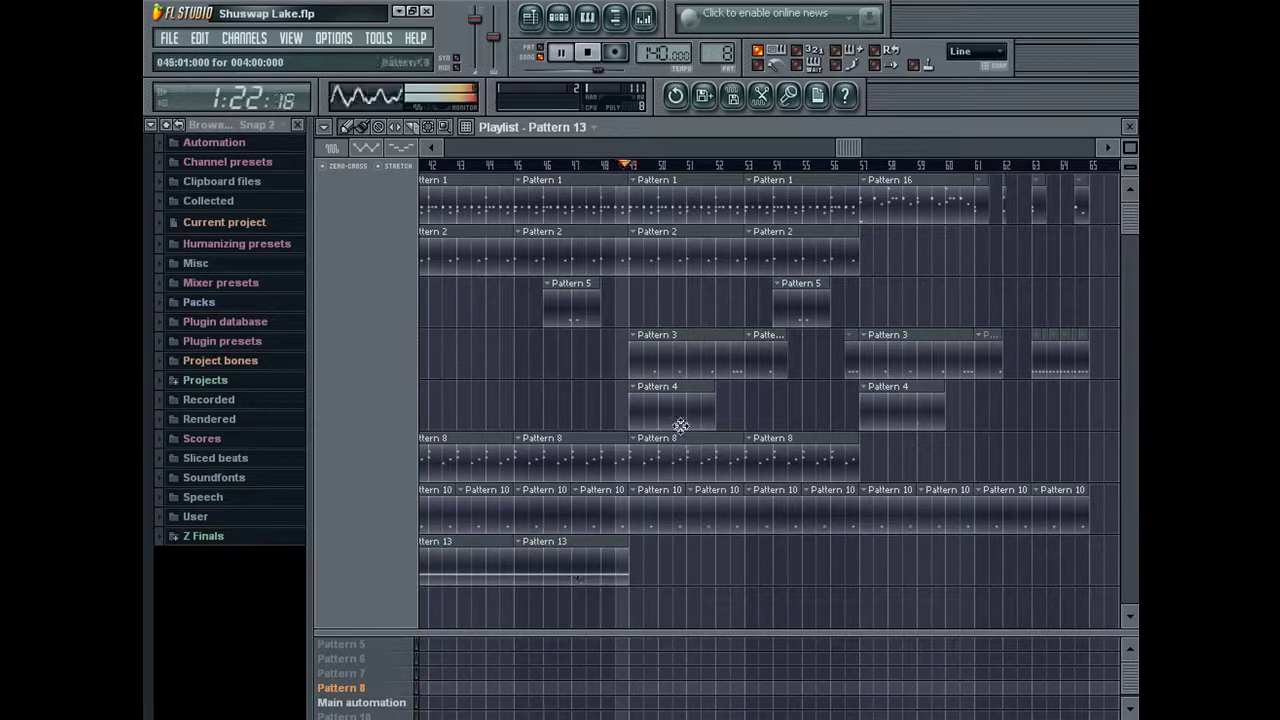
Step: Play the song from just before bar 33 and inspect the 16 GB3 channel used in Pattern 13
left_click_drag(838, 149, 744, 153)
scroll(539, 456, "down", 2)
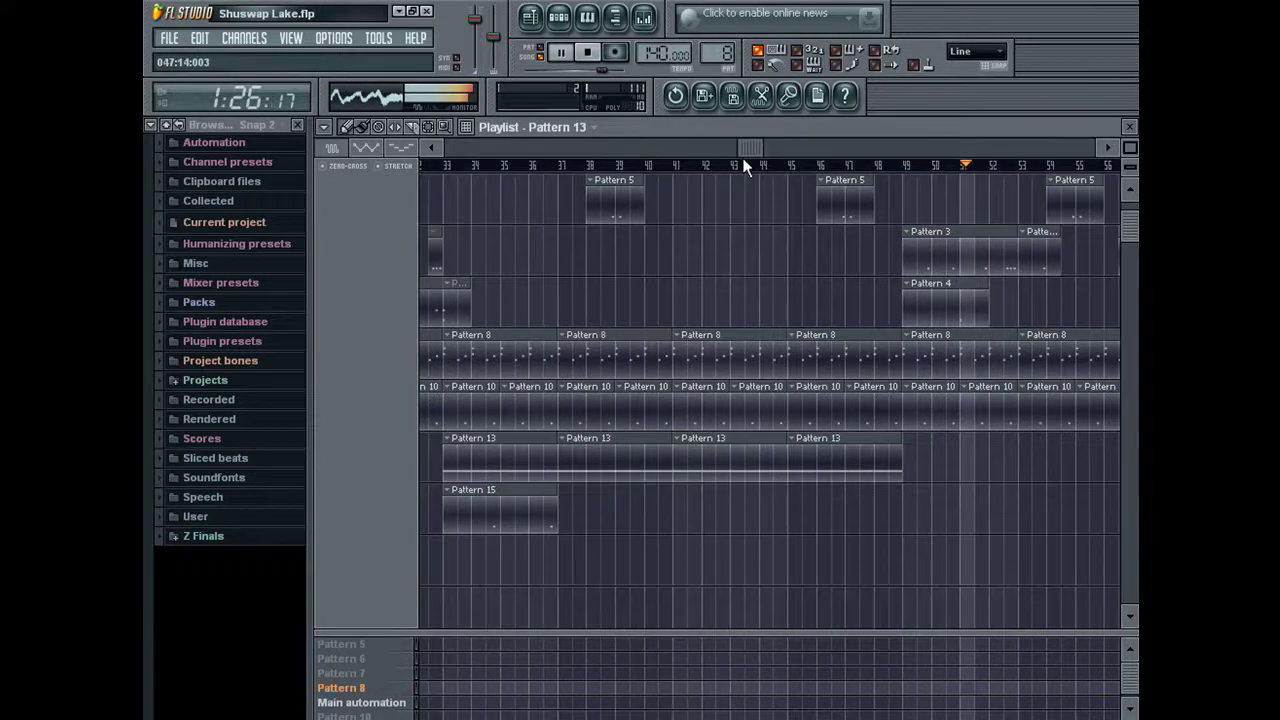
left_click(432, 166)
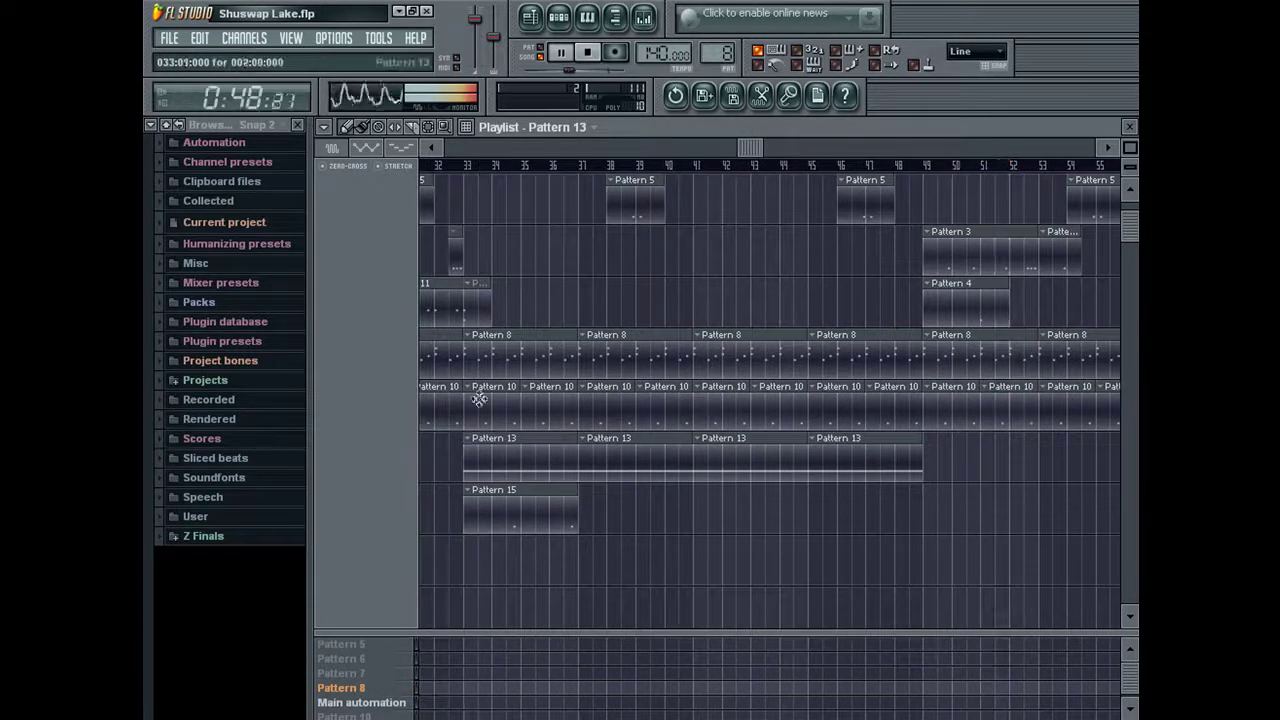
double_click(525, 478)
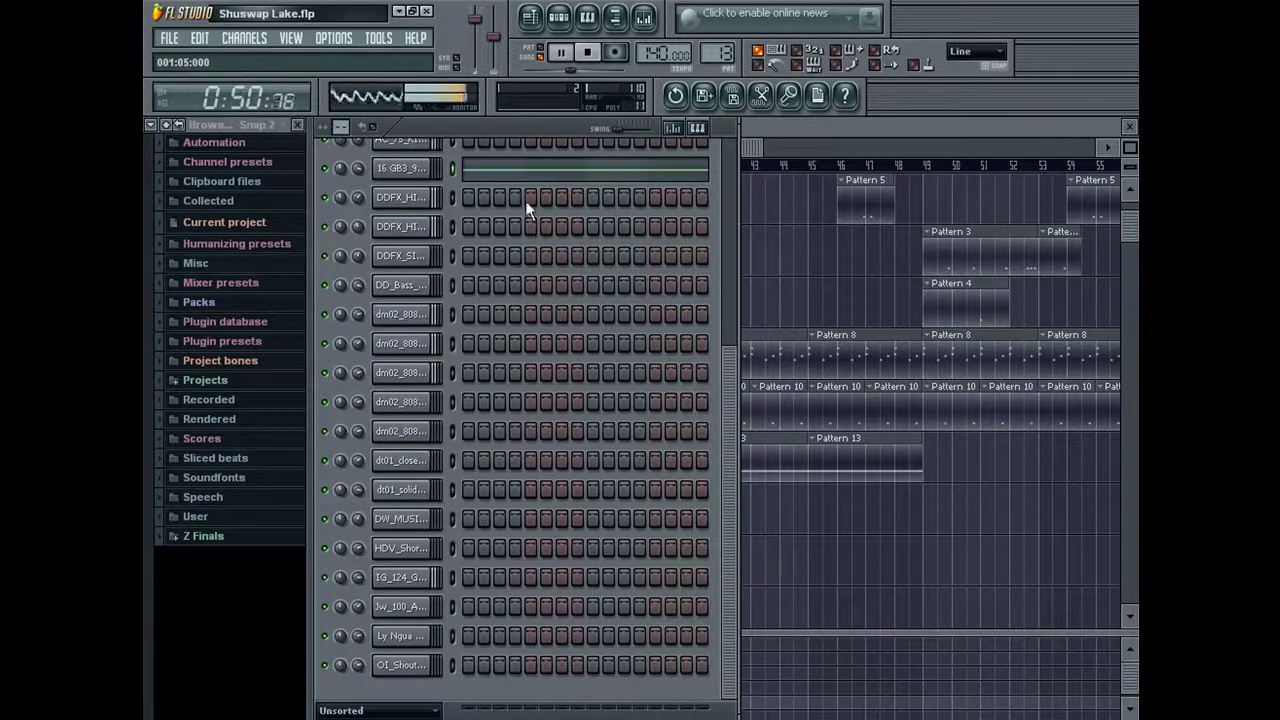
left_click(400, 168)
left_click(400, 168)
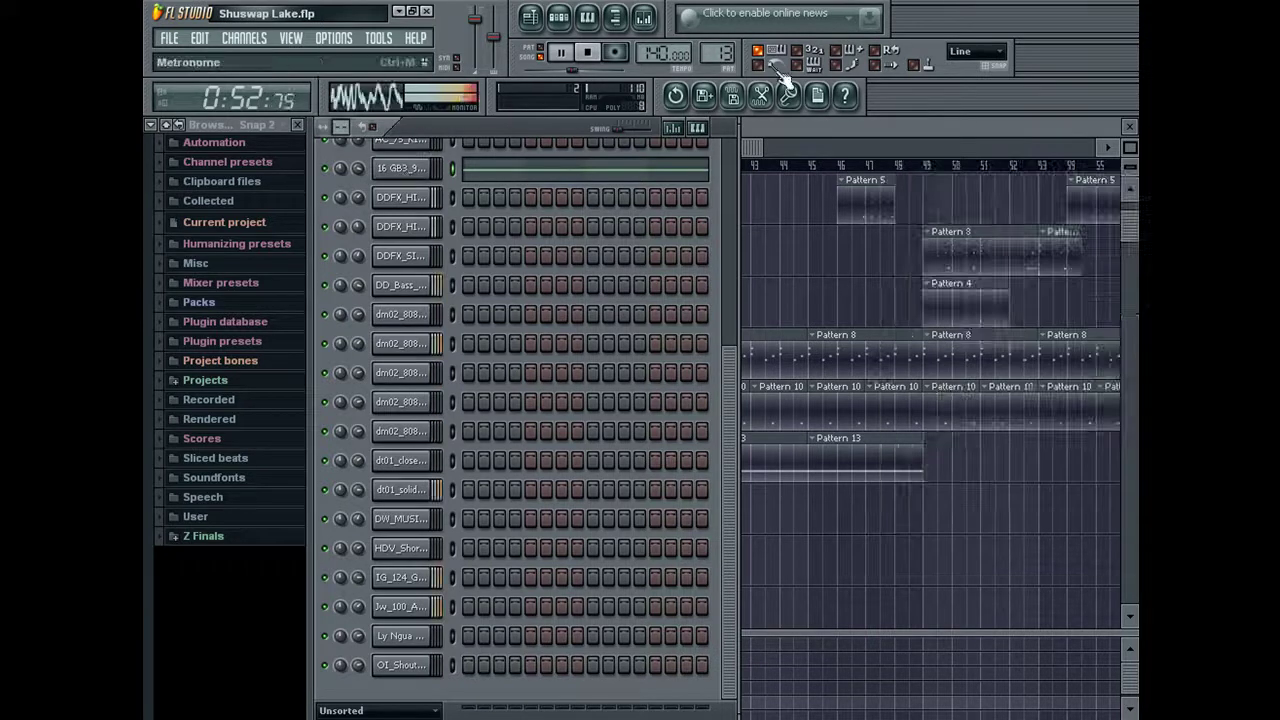
Step: Check the 16 GB3 note in Pattern 14 and place a Pattern 14 clip at bar 49, right after the Pattern 13 clips
left_click(725, 172)
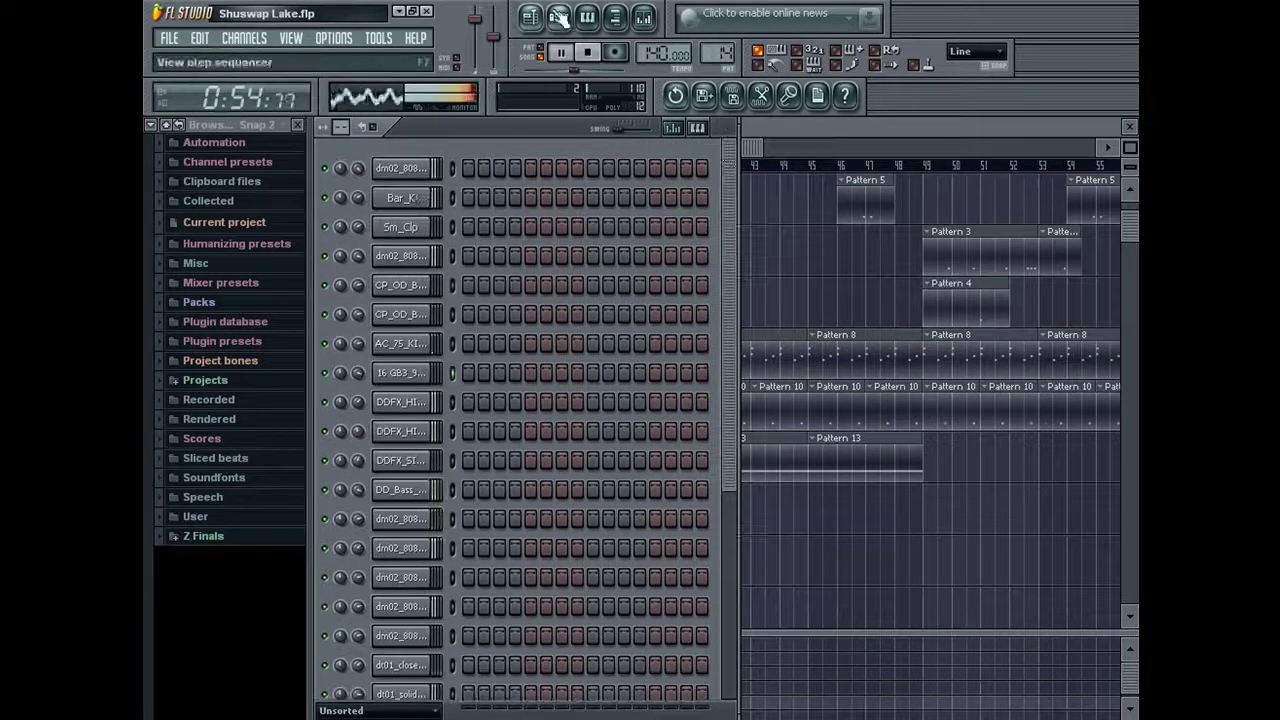
left_click(588, 17)
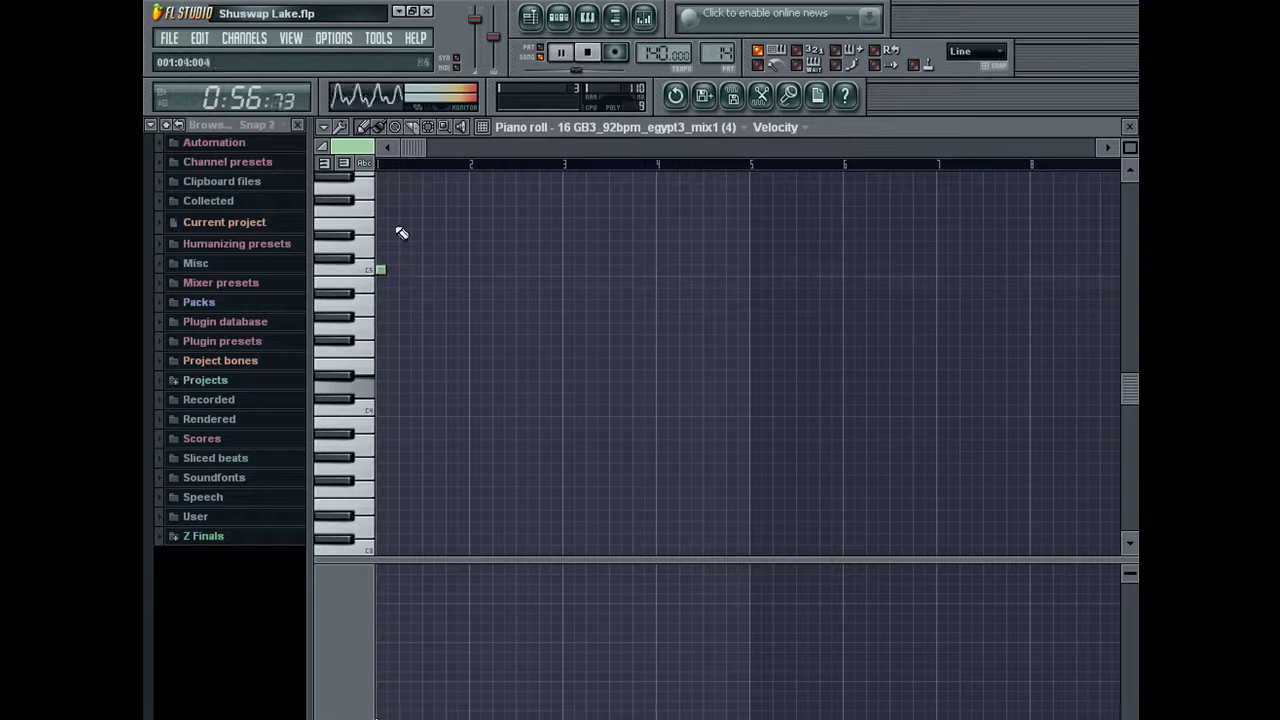
left_click(531, 18)
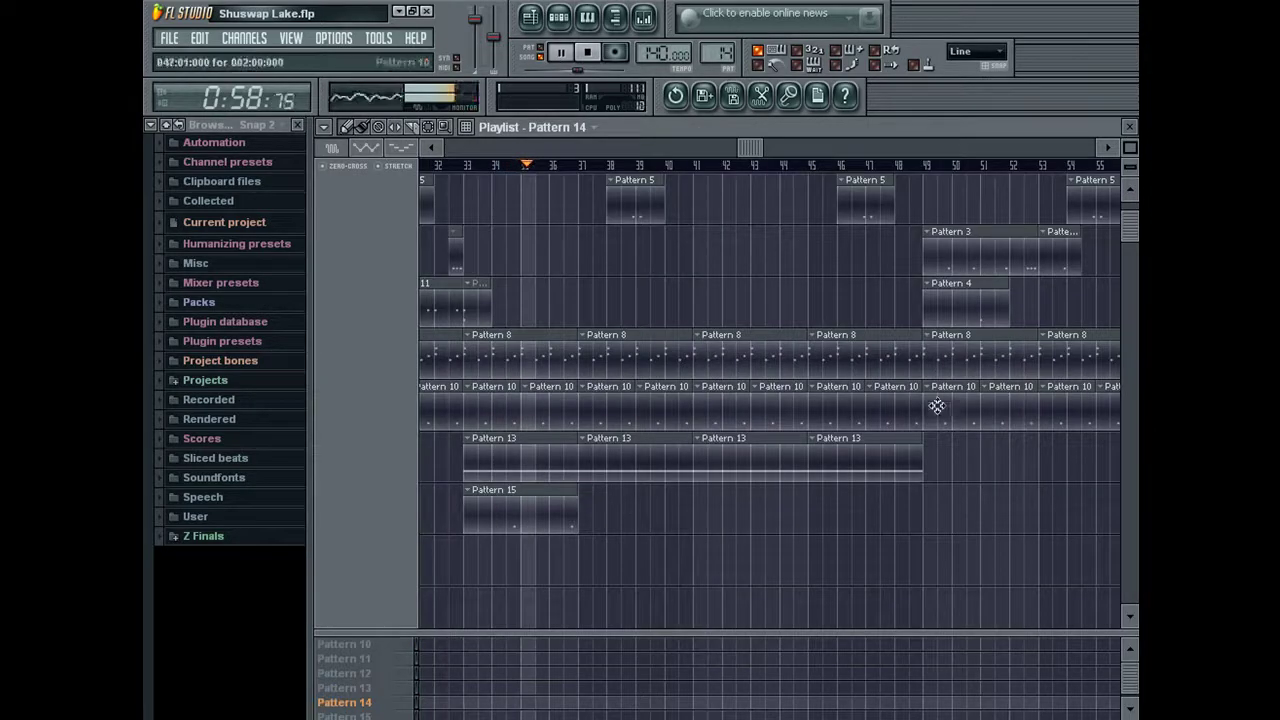
left_click_drag(939, 436, 962, 434)
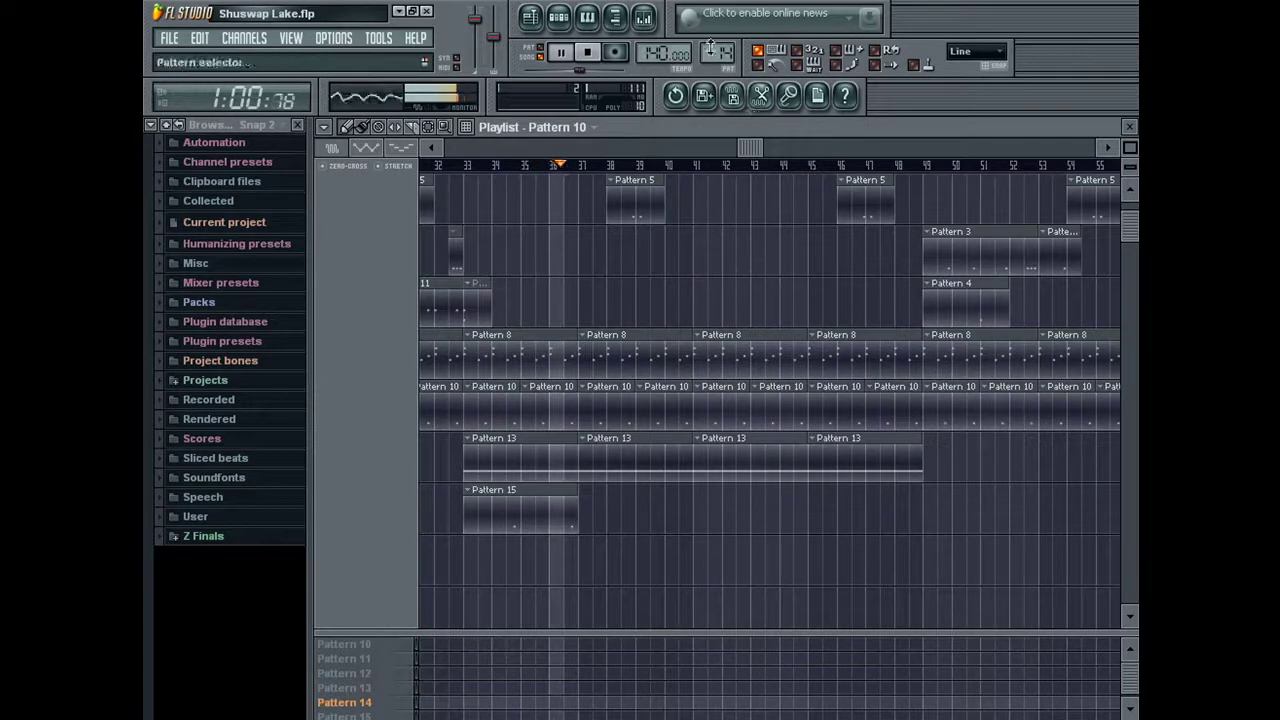
left_click(947, 470)
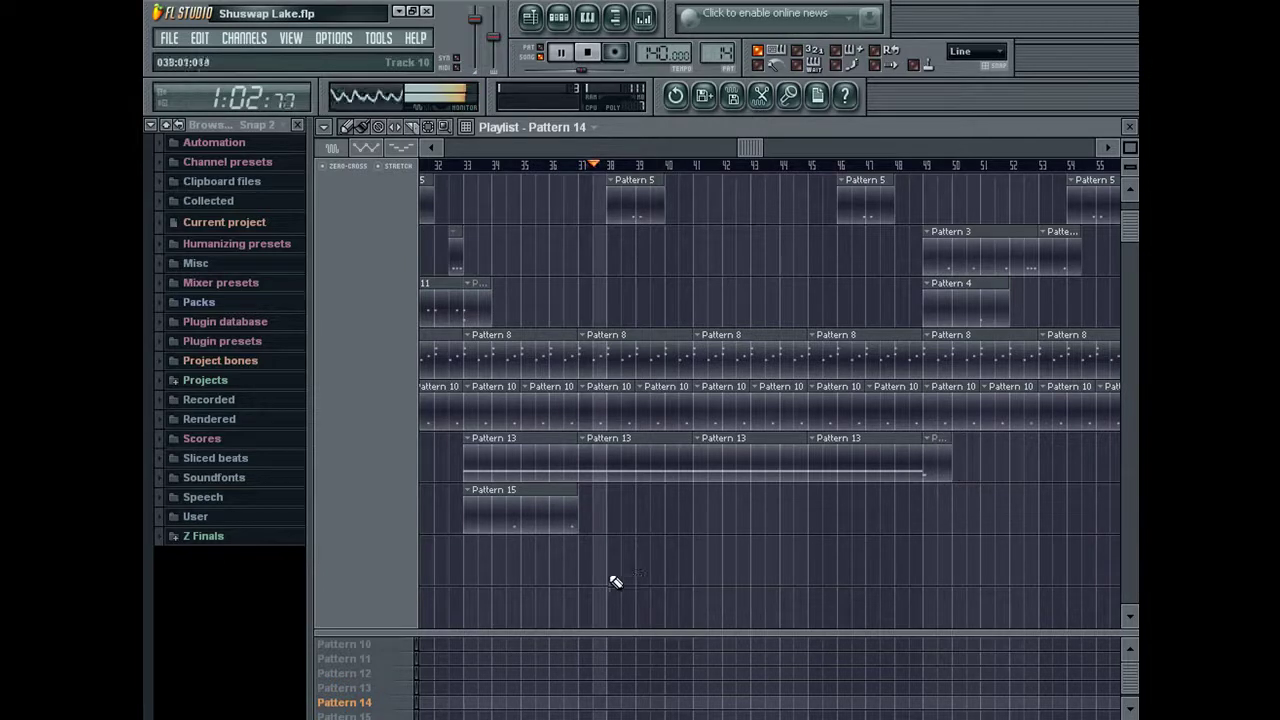
Step: Examine the HDV_Short_Scat notes in Pattern 15 and close the editor windows
double_click(513, 511)
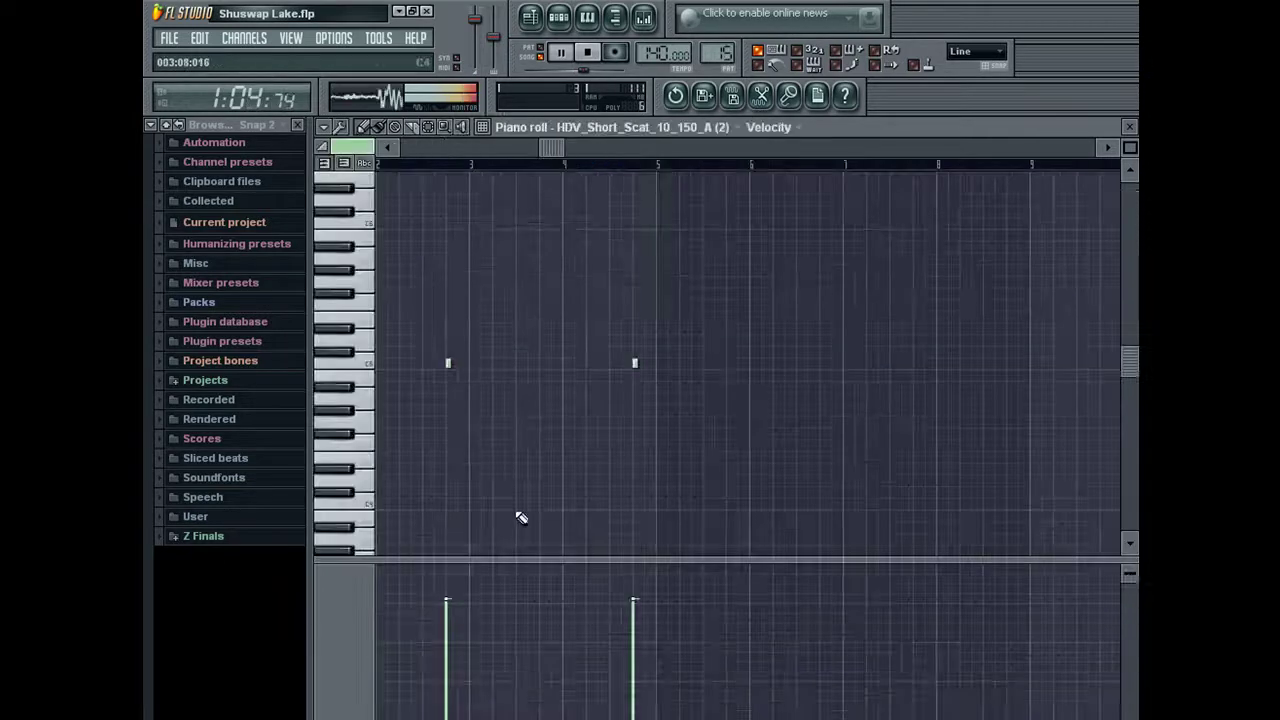
left_click(1130, 127)
left_click(1130, 127)
left_click(1130, 127)
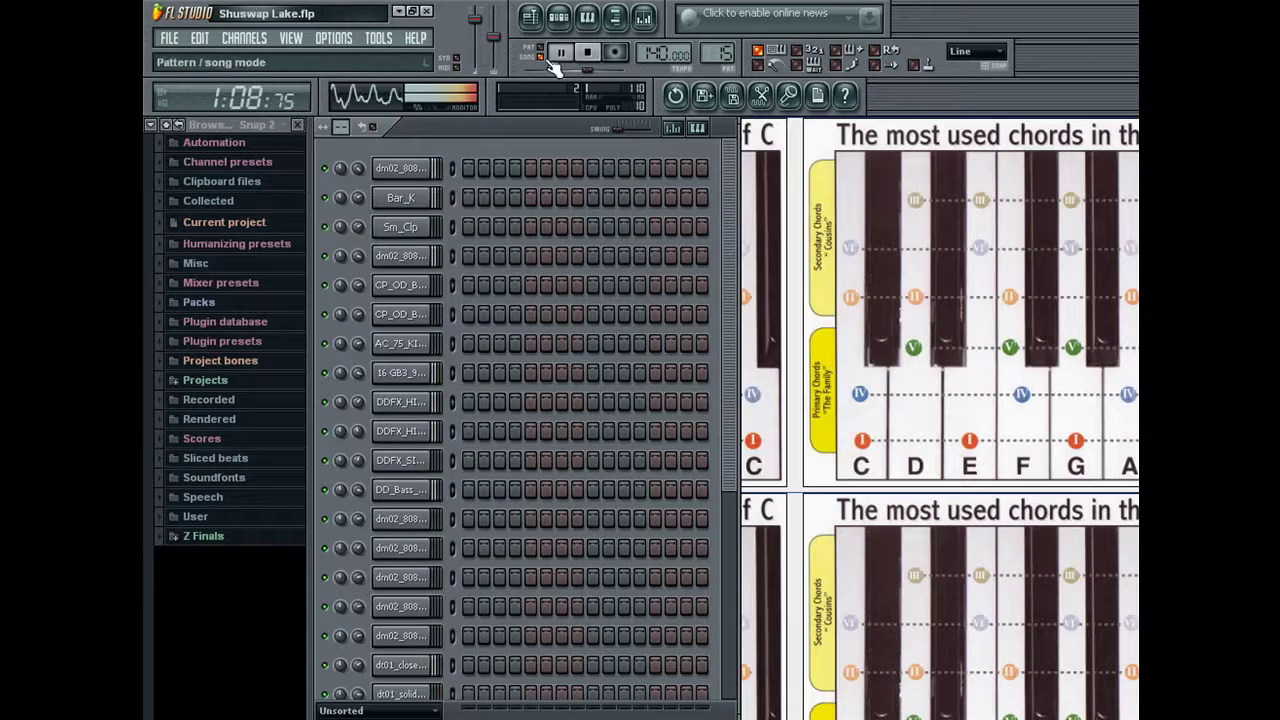
Step: Open Pattern 5 from its playlist clip at bar 38 and set its dm02_808 snare channel volume to 64%
left_click(530, 18)
double_click(631, 199)
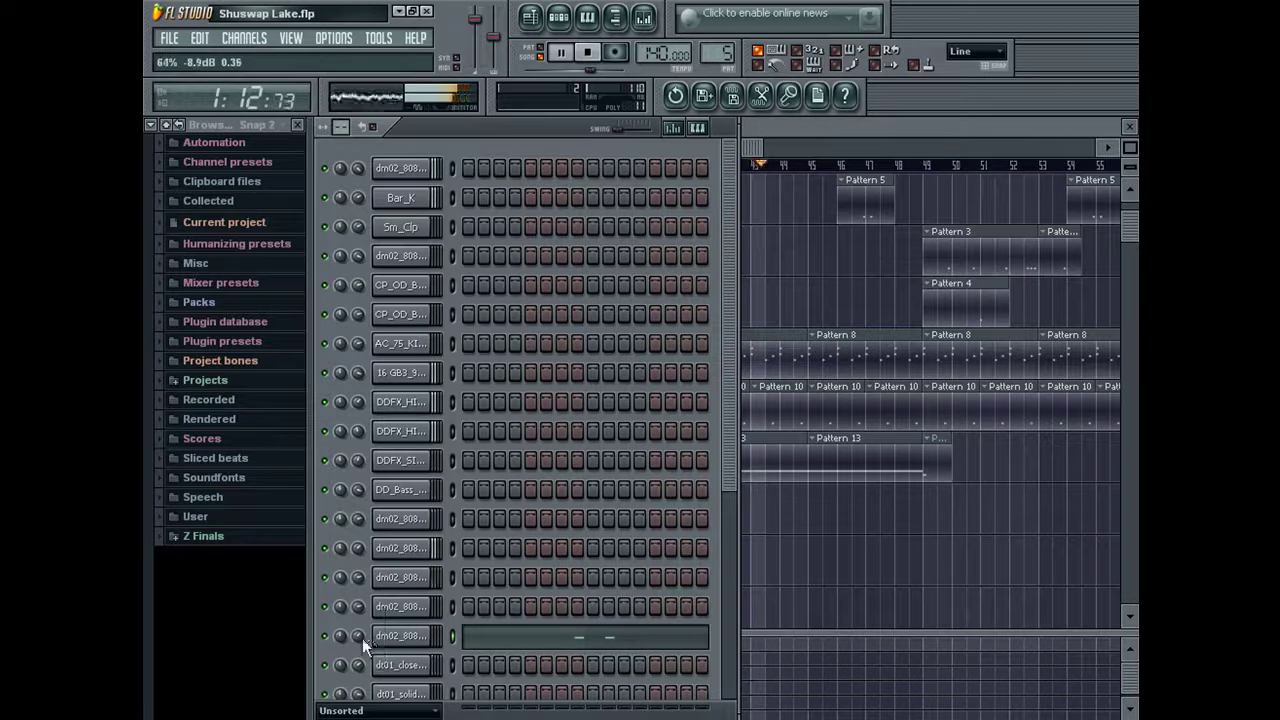
scroll(432, 579, "down", 5)
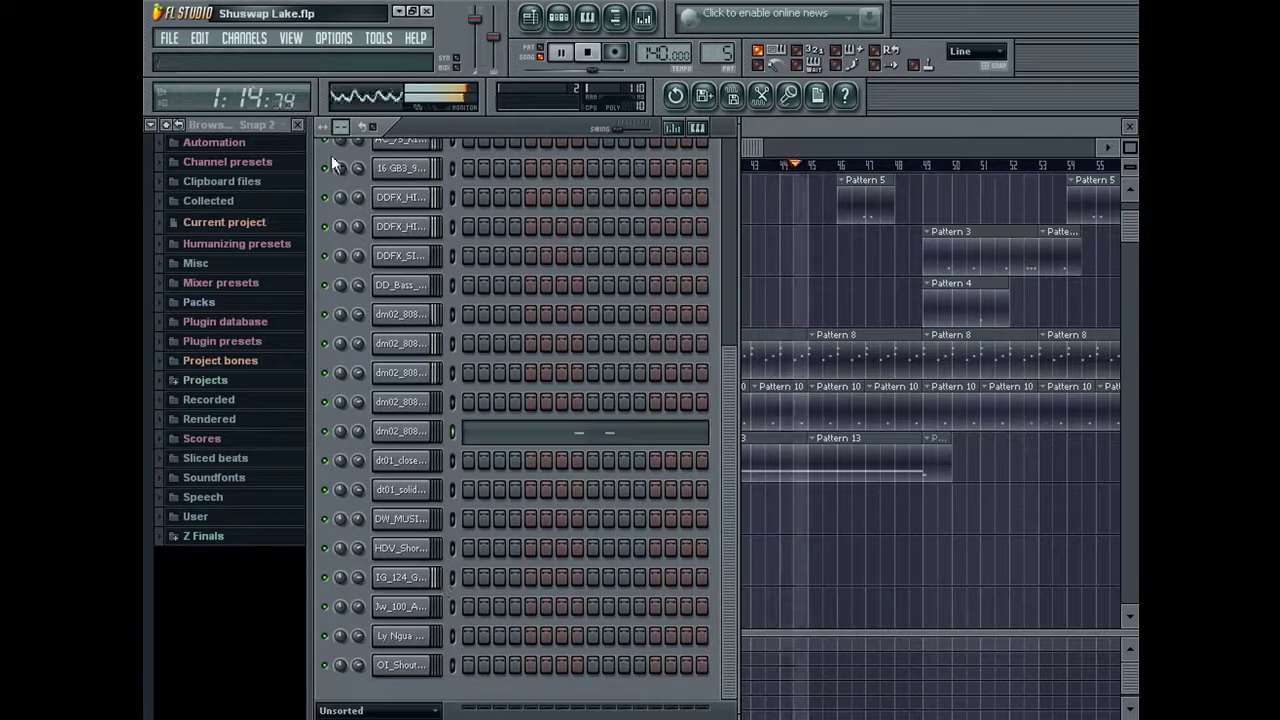
Step: Save the Shuswap Lake project, review the arrangement through its end at bar 65, and save again
left_click(172, 39)
left_click(194, 124)
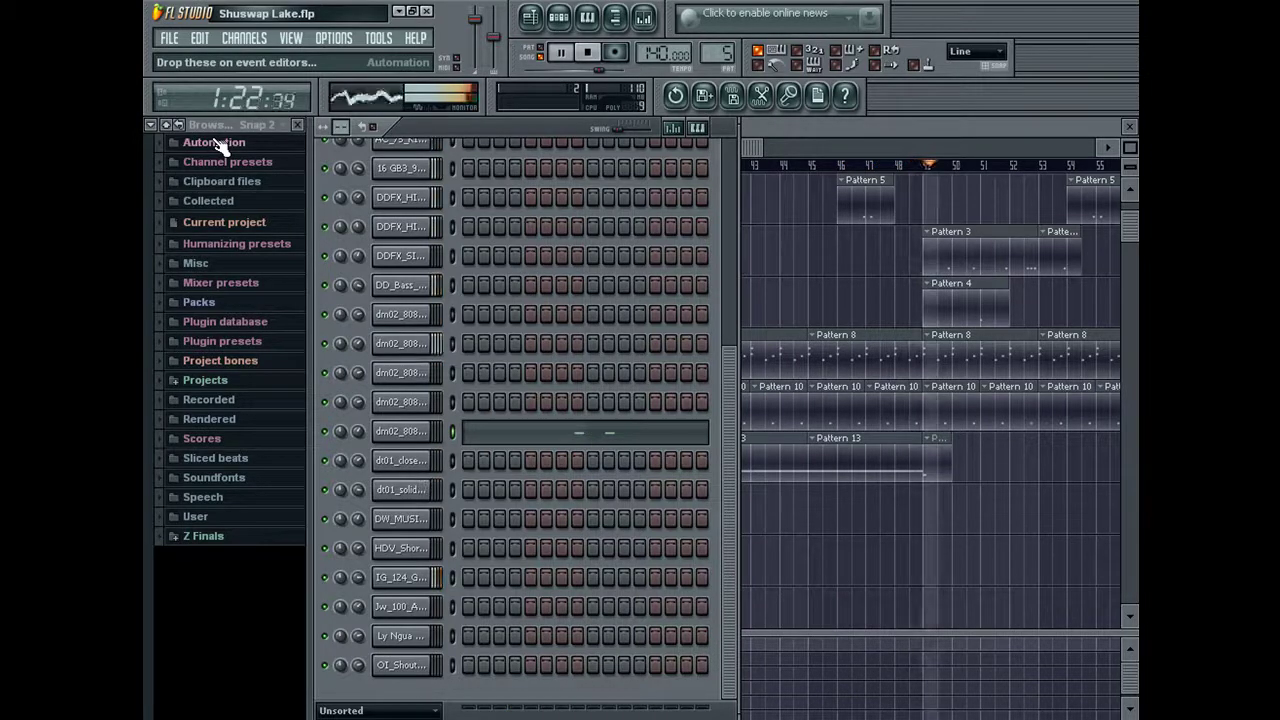
left_click(786, 147)
left_click_drag(786, 147, 889, 150)
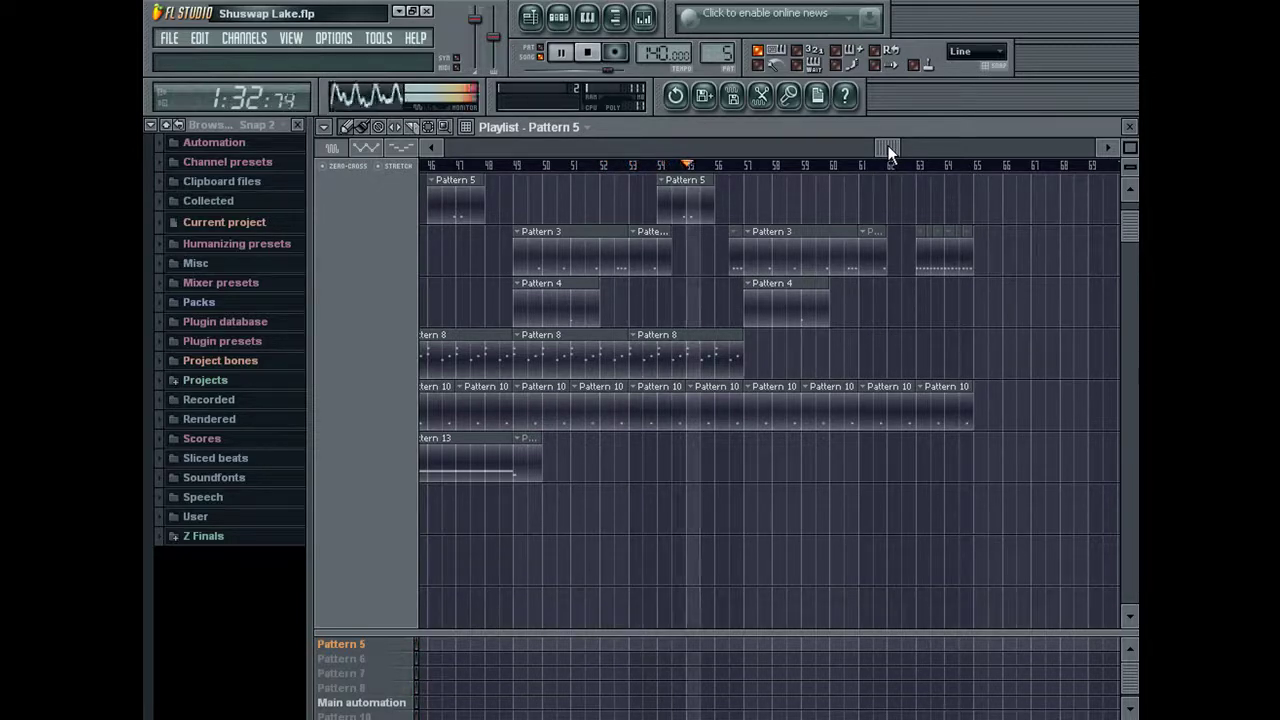
left_click(172, 40)
left_click(212, 121)
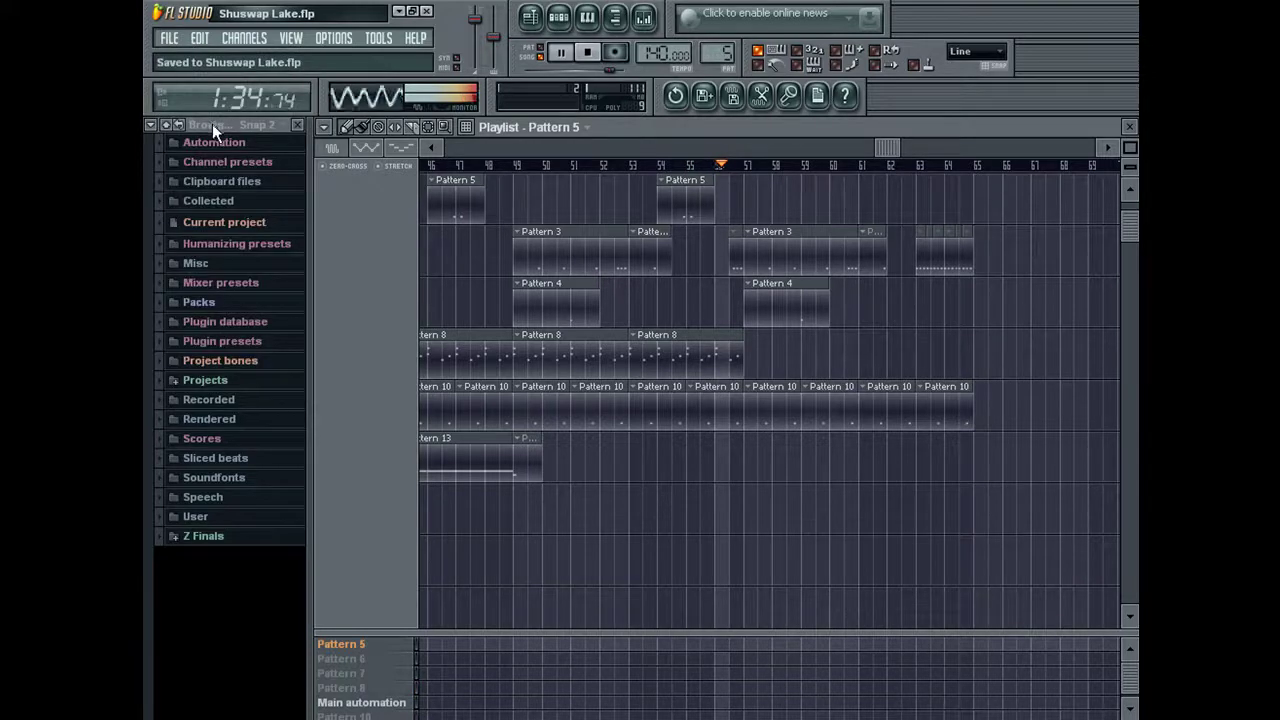
Step: Duplicate the clips of bars 1 to 64 so the copy starts at bar 65
mouse_move(627, 149)
left_mouse_down()
mouse_move(280, 177)
mouse_move(1073, 226)
left_mouse_up()
key("ctrl+v")
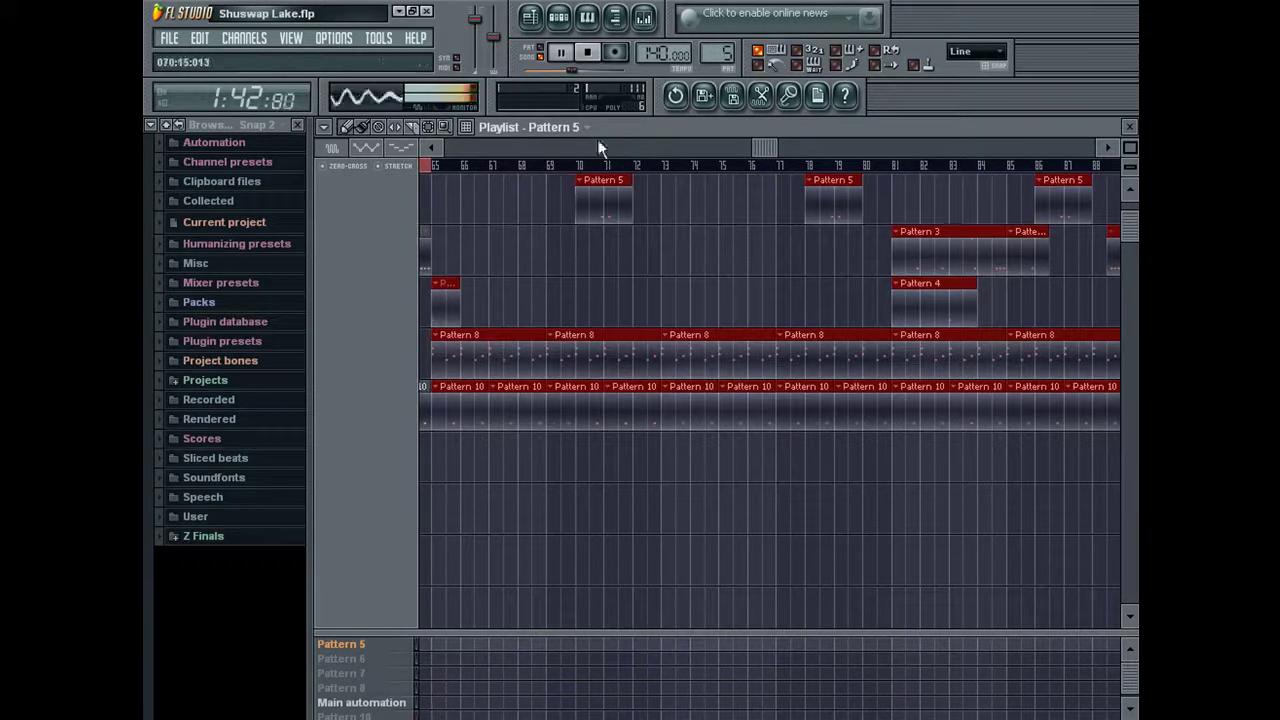
left_click_drag(800, 148, 719, 162)
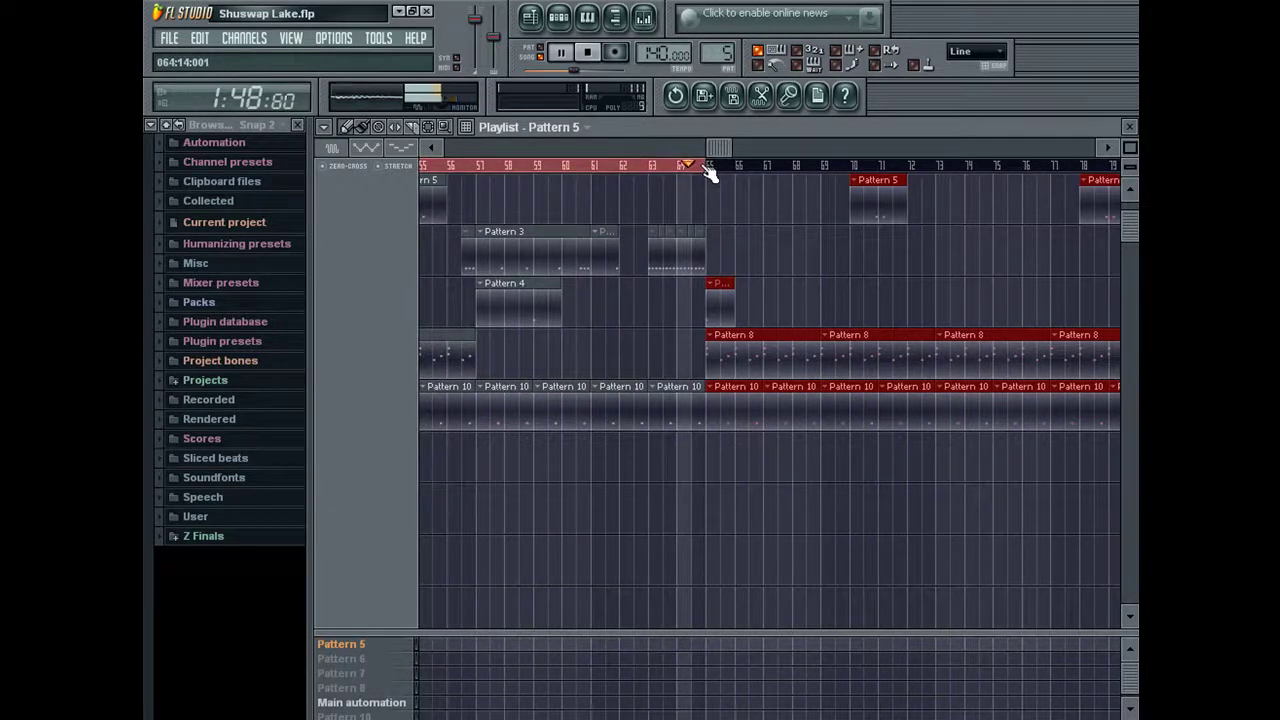
Step: Paste another copy of the arrangement into the playlist starting at bar 129
key("ctrl+d")
left_click_drag(717, 154, 1066, 158)
left_click_drag(550, 167, 431, 167)
key("ctrl+v")
left_click_drag(484, 411, 657, 411)
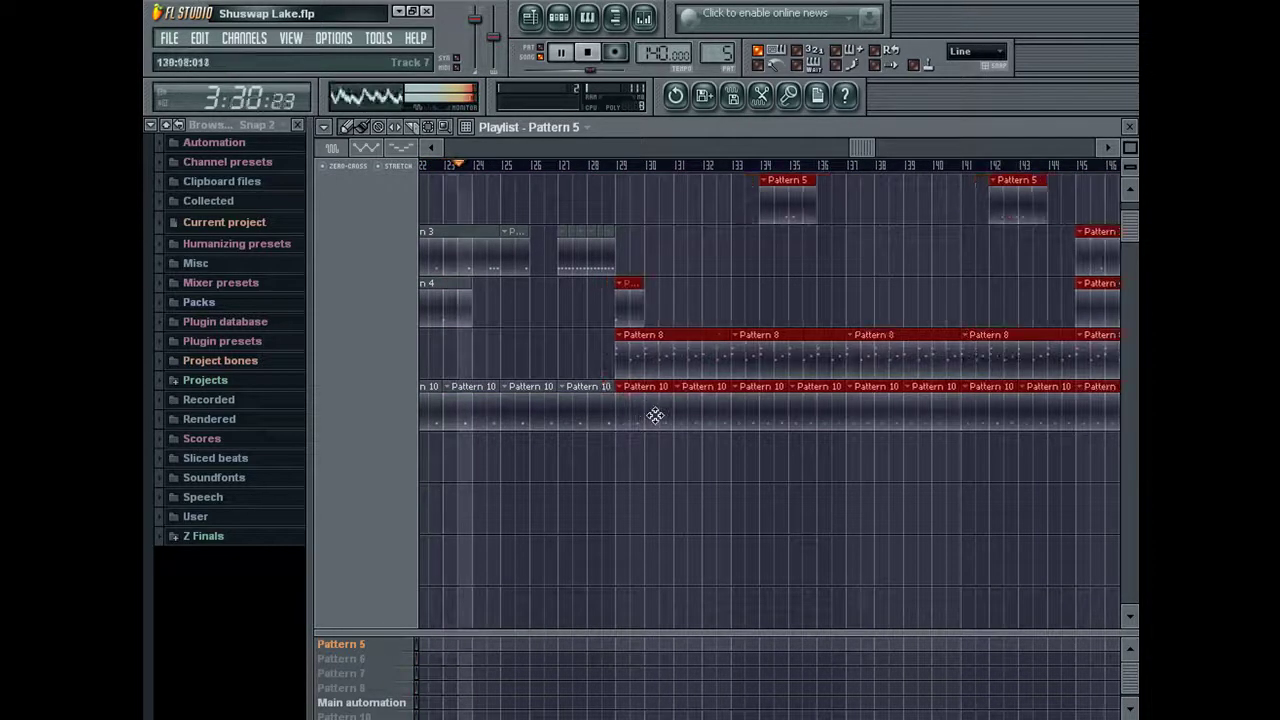
left_click_drag(850, 152, 862, 150)
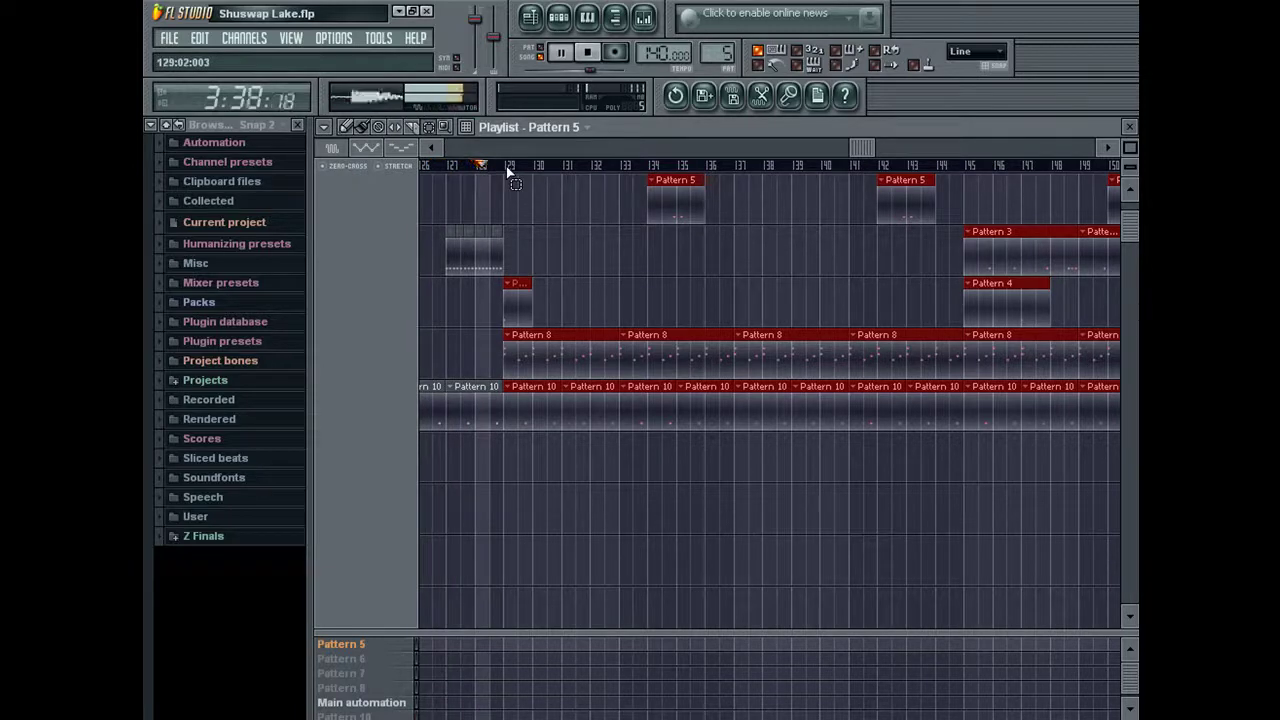
Step: Create a Master volume automation clip from bar 129 to bar 141 and lower its end point to the minimum for a fade-out
left_click_drag(507, 170, 862, 240)
right_click(476, 18)
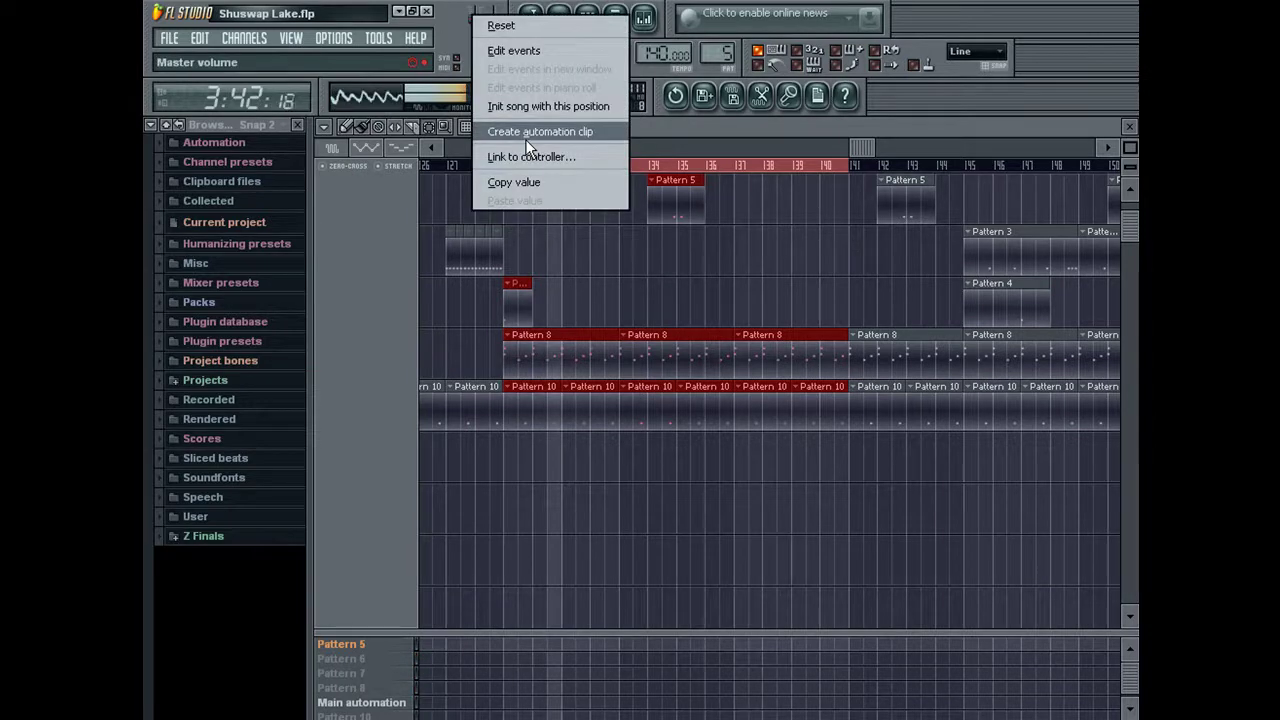
left_click(530, 130)
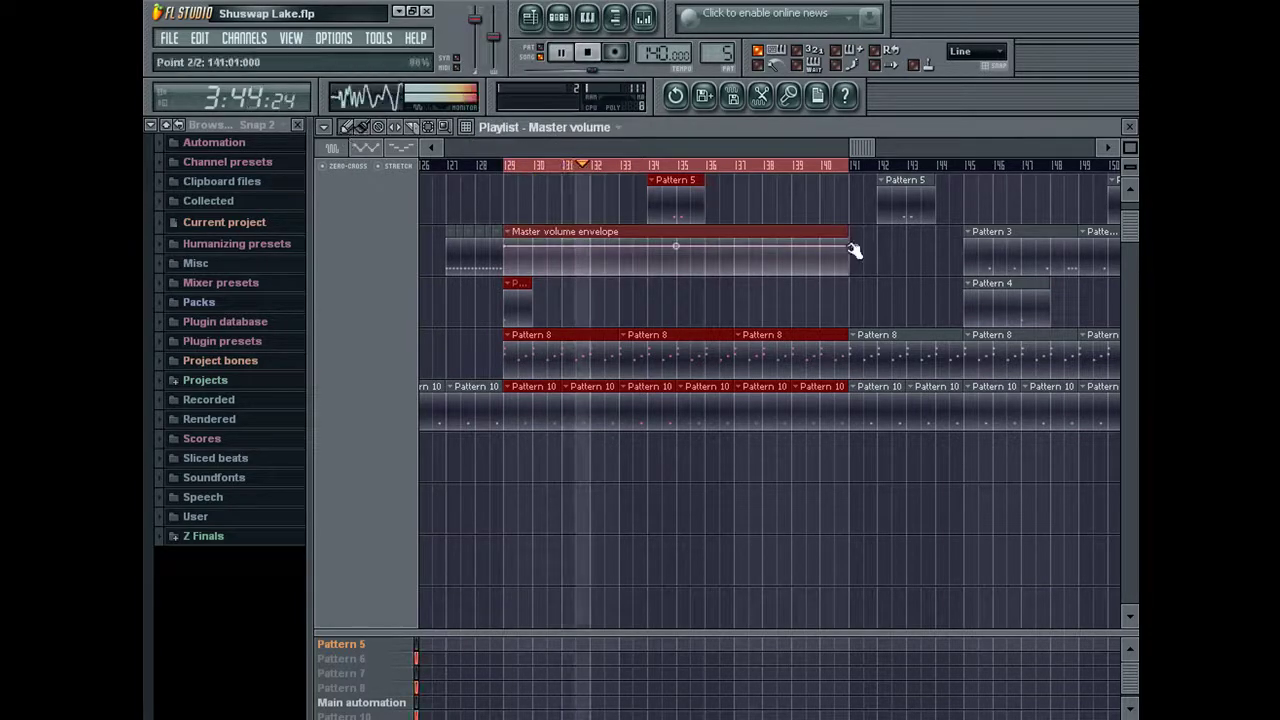
left_click_drag(850, 249, 858, 290)
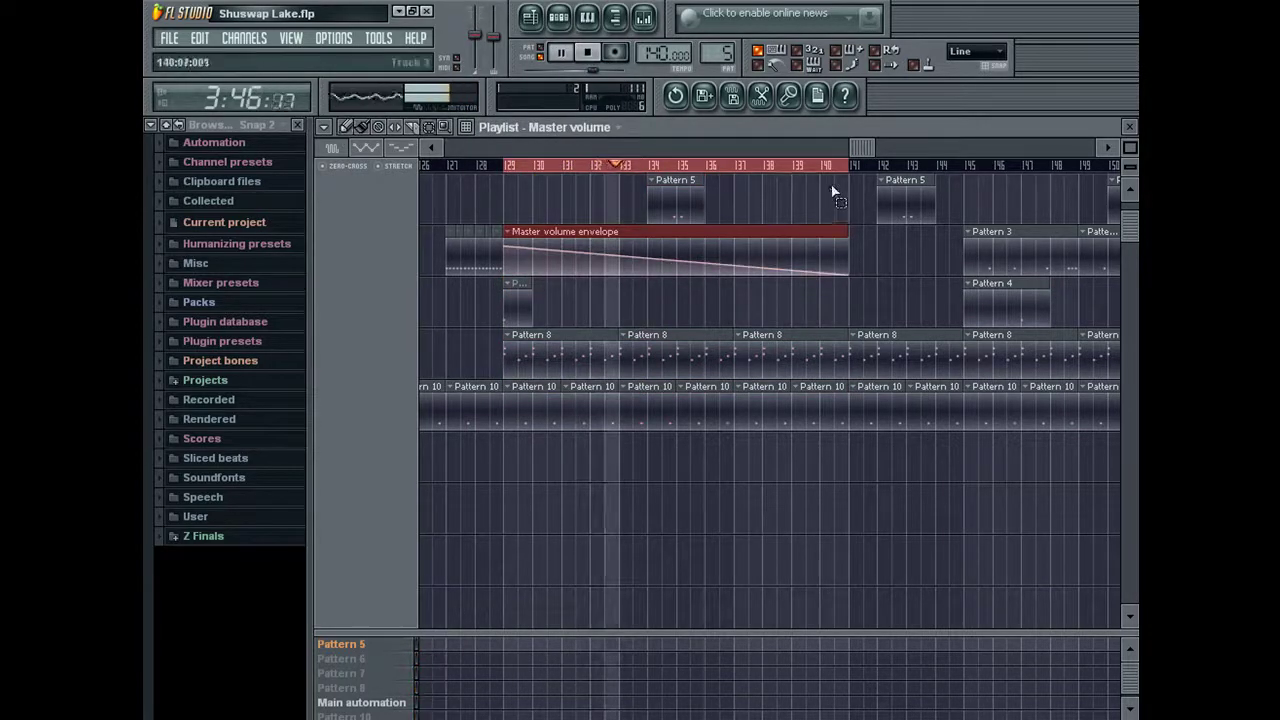
Step: Delete all playlist clips after bar 141 so the song ends with the master volume fade-out
left_click_drag(862, 148, 900, 149)
left_click_drag(543, 481, 1122, 146)
key("Delete")
left_click_drag(630, 562, 1118, 178)
key("Delete")
scroll(865, 338, "up", 2)
scroll(865, 338, "down", 2)
scroll(865, 338, "up", 2)
left_click_drag(1056, 147, 952, 148)
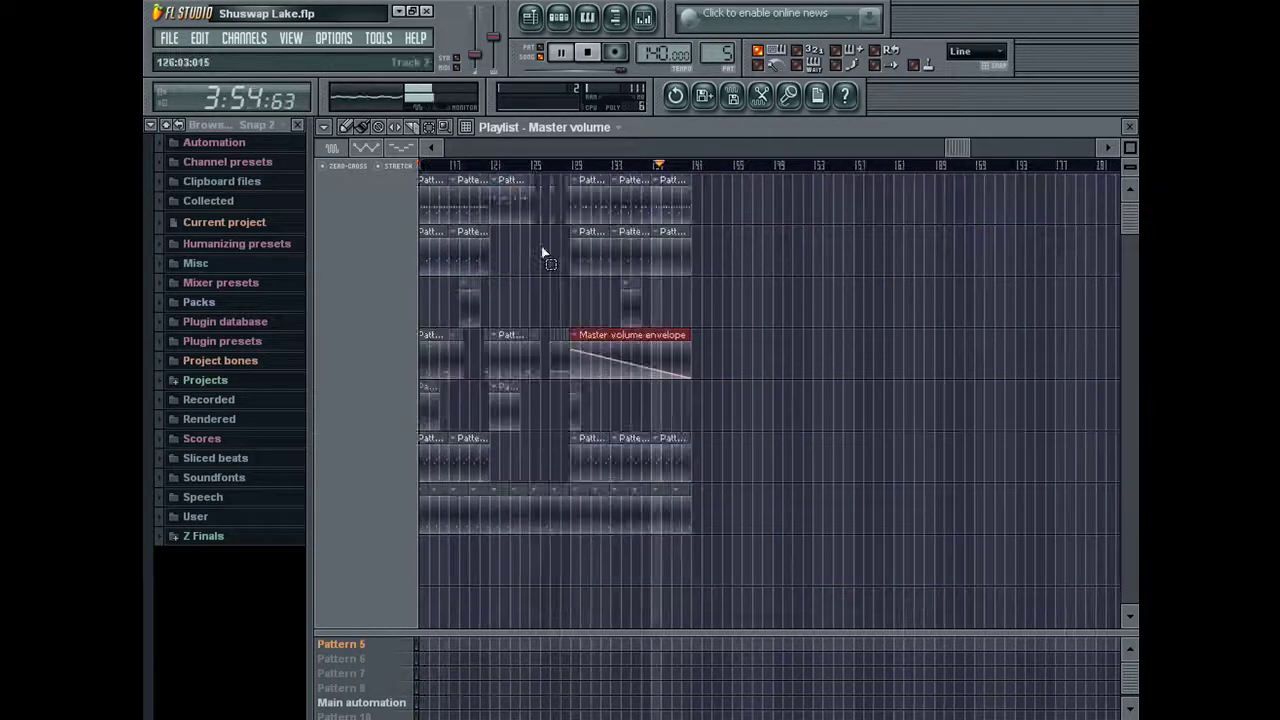
Step: Play the song from the start and check the Pattern 5 snare channel in the step sequencer
left_click(351, 129)
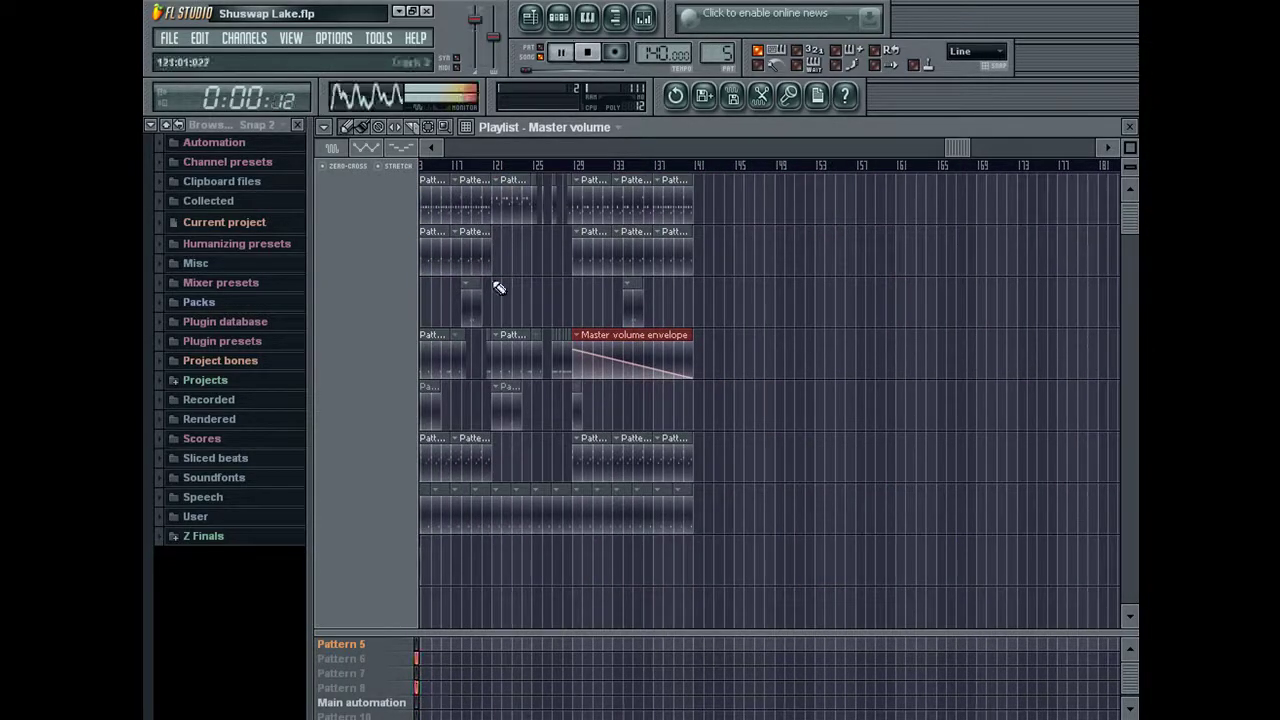
double_click(475, 304)
key("F6")
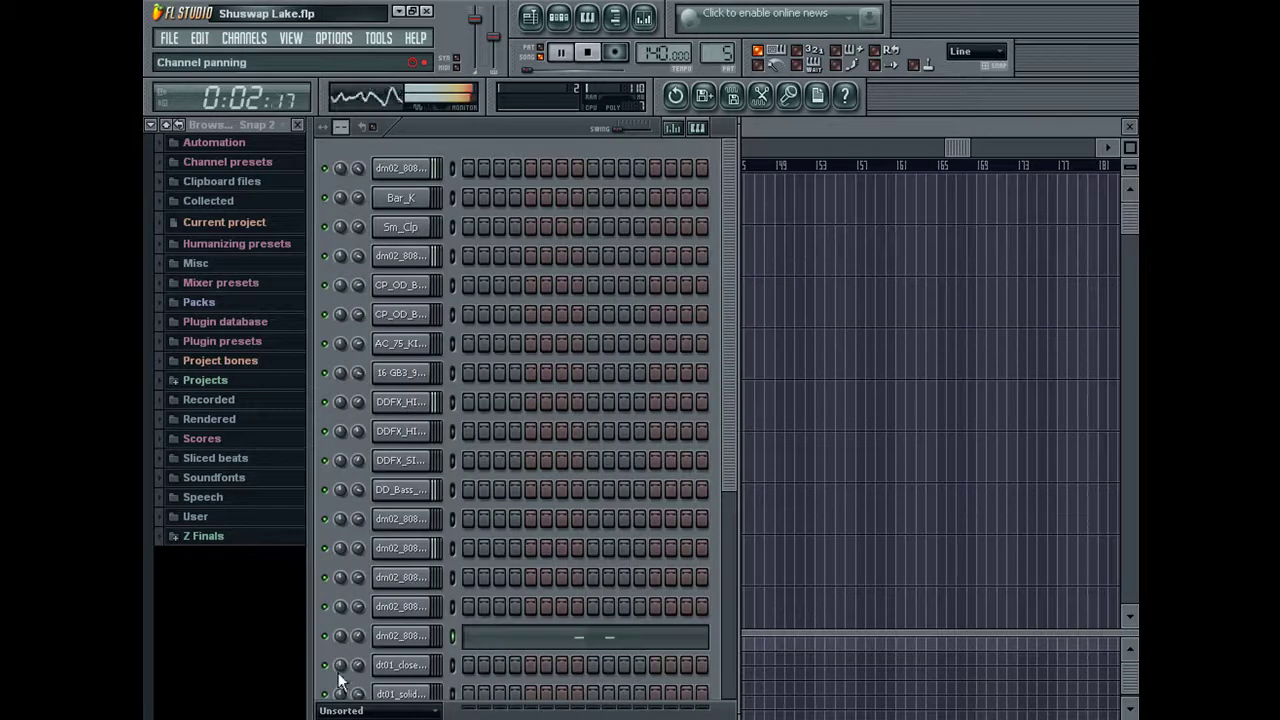
key("F6")
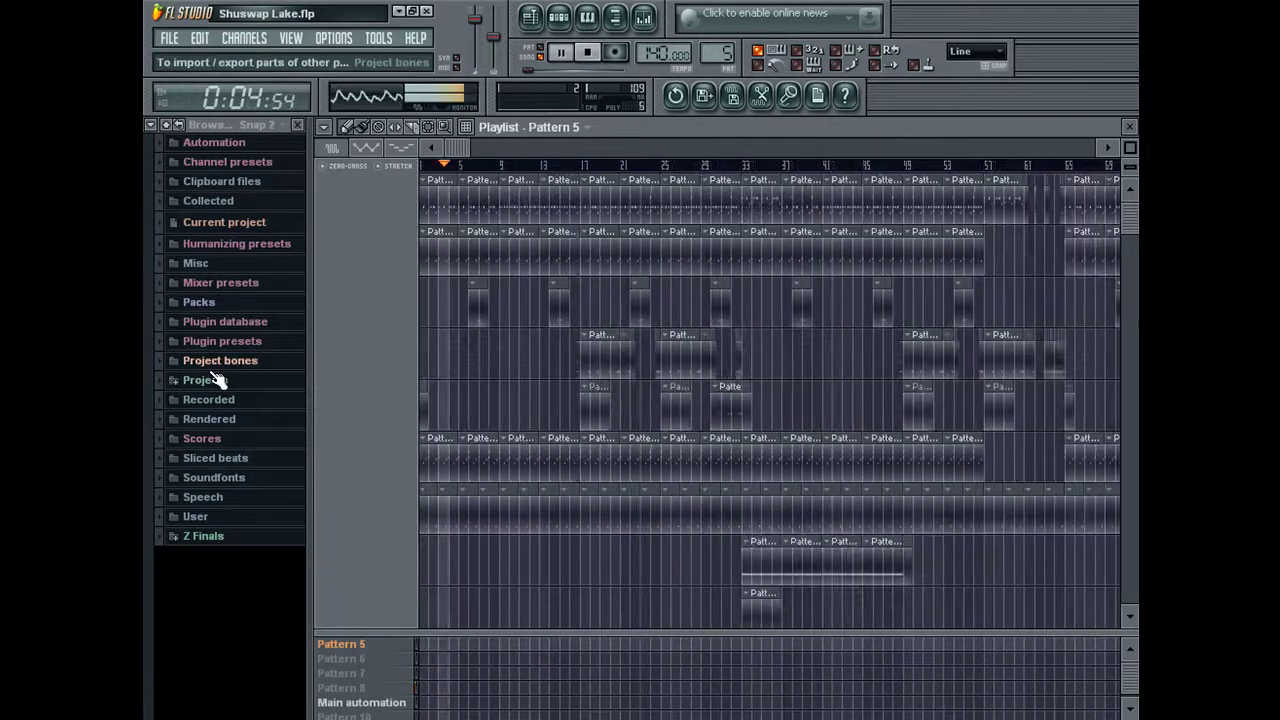
Step: Place the A More Sound (2) sample from the Z Finals Projects folder at the song's start on Track 3
left_click(205, 537)
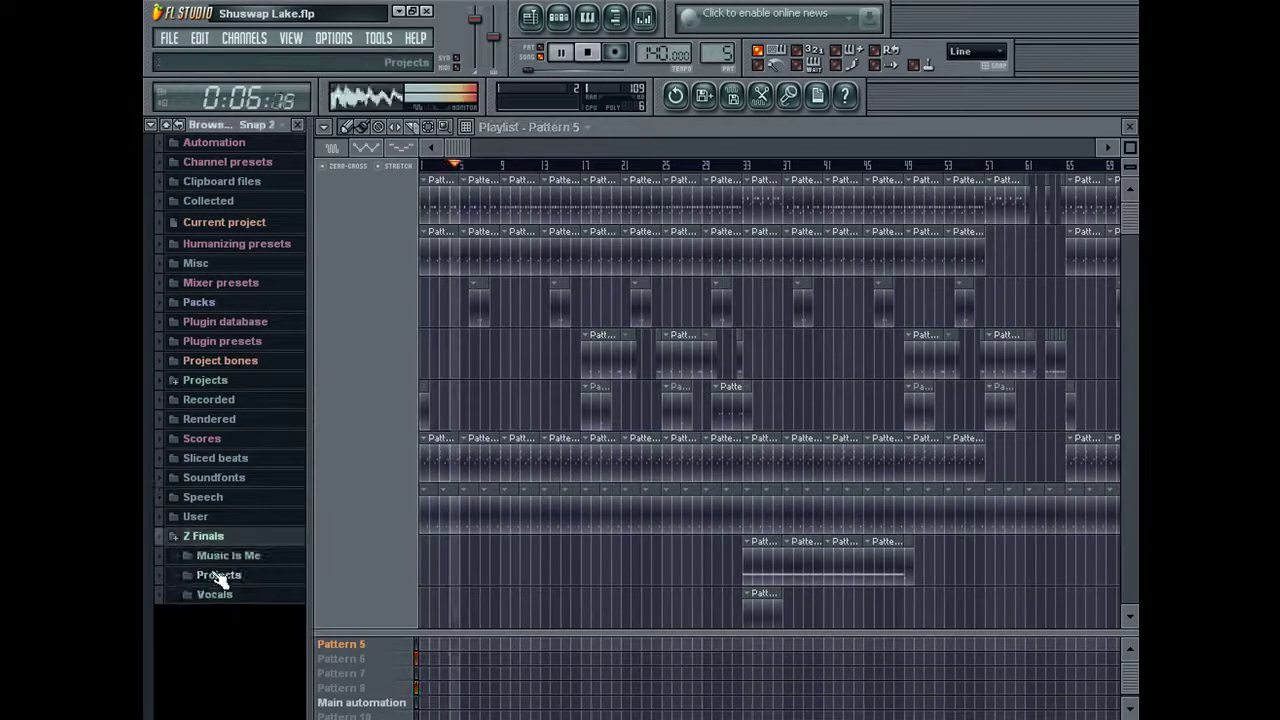
left_click(196, 571)
left_click_drag(146, 245, 186, 657)
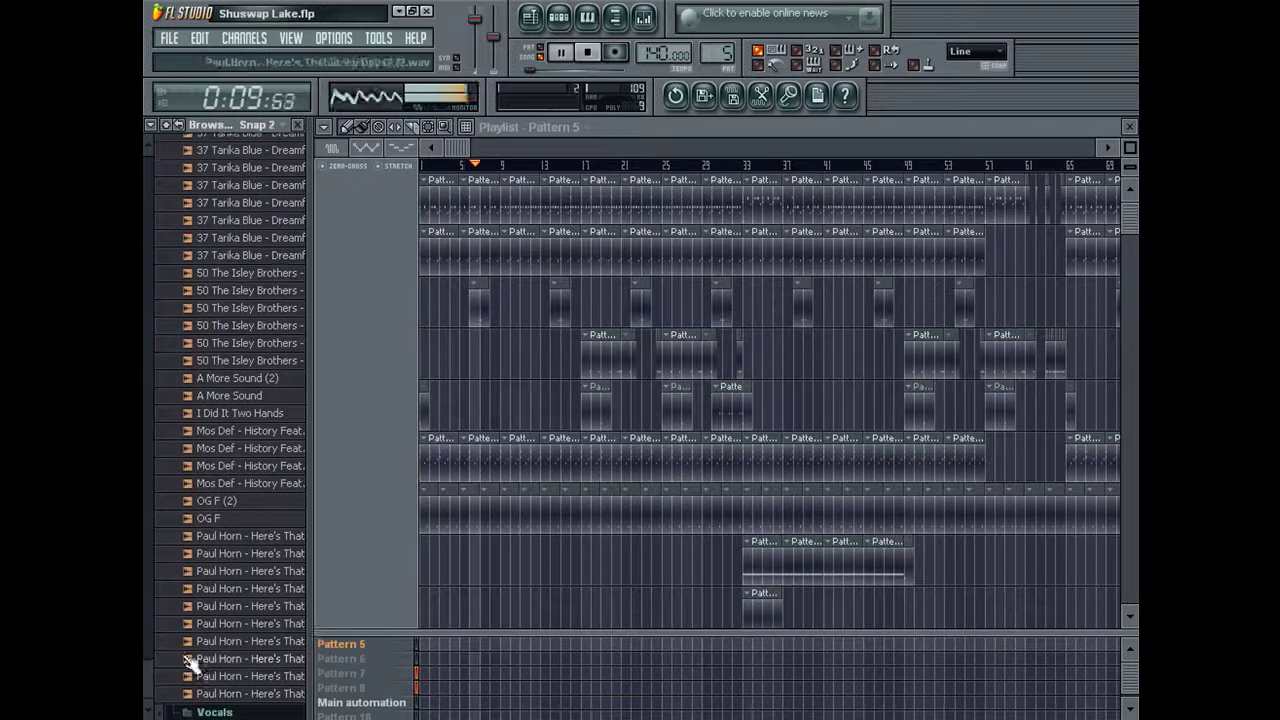
left_click(256, 377)
left_click_drag(408, 316, 422, 307)
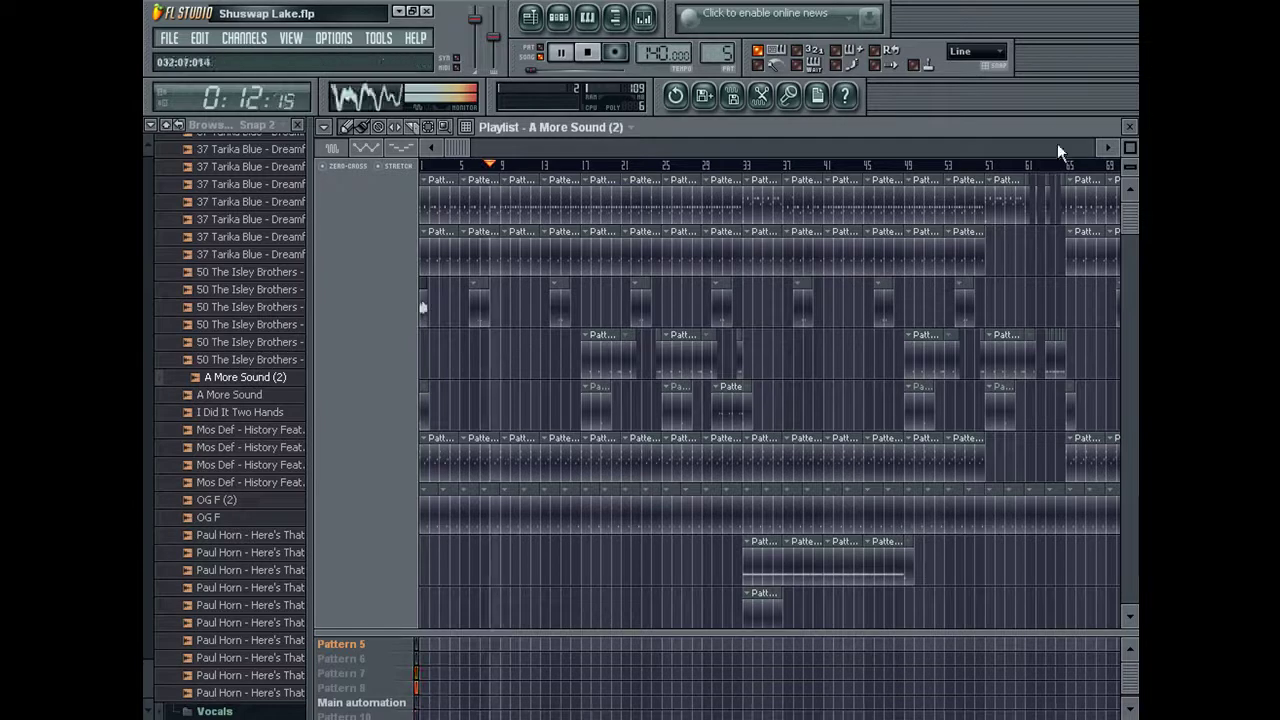
Step: Shift all pattern clips so they start just before bar 2, where the A More Sound (2) clip ends
left_click_drag(1130, 147, 1130, 100)
key("ctrl+a")
left_click_drag(572, 320, 784, 303)
key("ctrl+d")
left_click(719, 307)
left_click(958, 60)
left_click(969, 134)
left_click(970, 55)
left_click(965, 69)
key("ctrl+a")
key("space")
left_click_drag(680, 322, 529, 322)
Step: Create a short Master volume automation clip at the very start of bar 1
left_click(446, 169, "ctrl")
left_click_drag(446, 173, 424, 170)
right_click(480, 36)
left_click(515, 134)
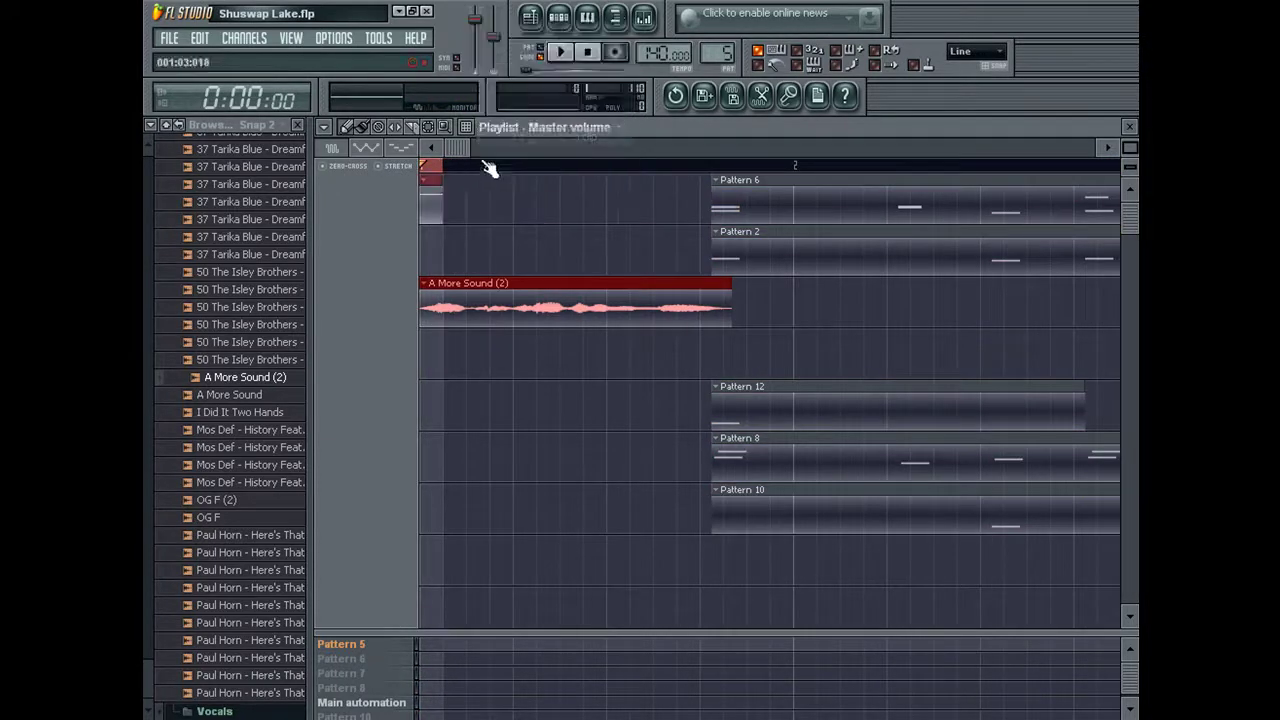
Step: Show all channels and set the A More Sound (2) channel volume to 58%
left_click(474, 282)
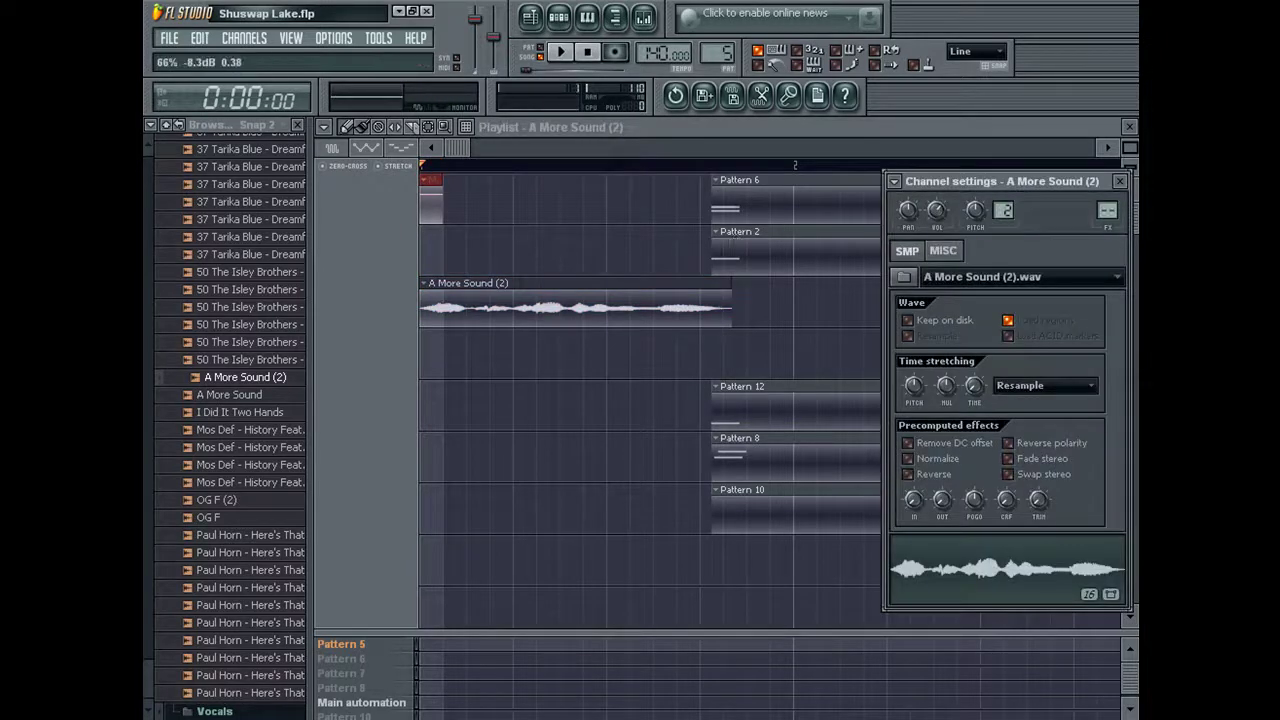
key("F5")
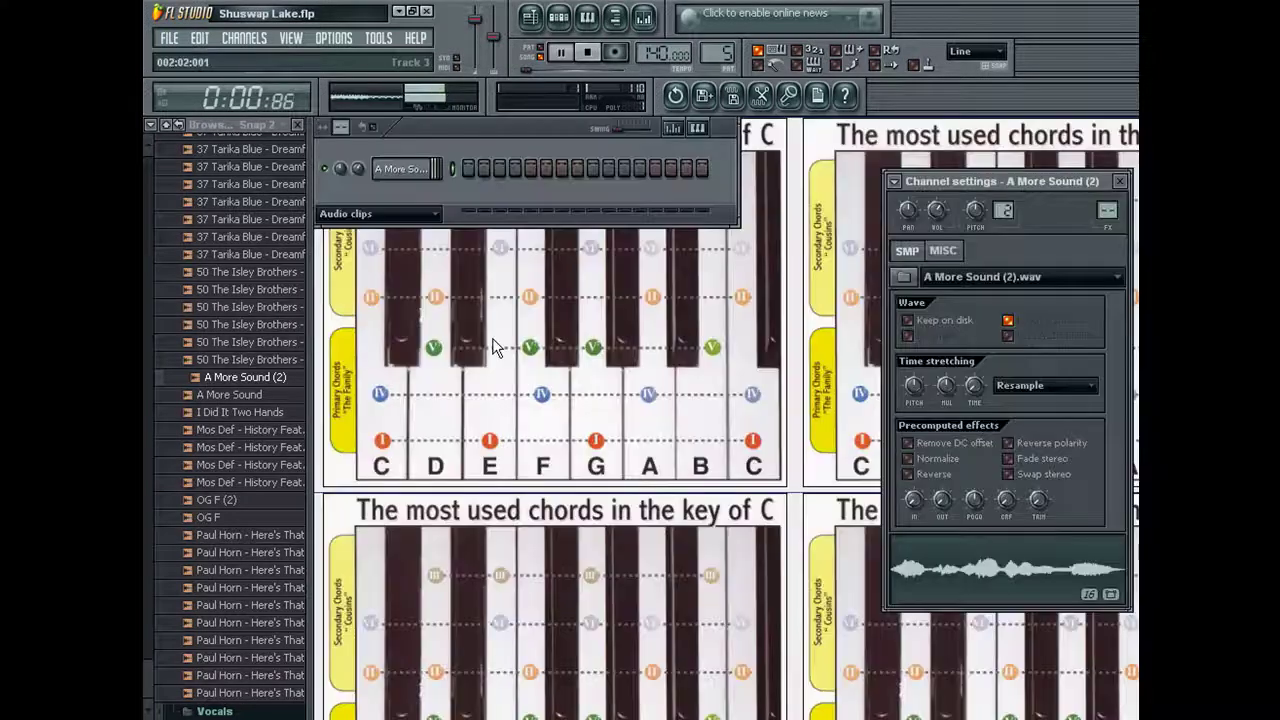
left_click(365, 210)
left_click(368, 239)
scroll(431, 385, "down", 2)
scroll(432, 390, "down", 2)
left_click(418, 348)
left_click(417, 348)
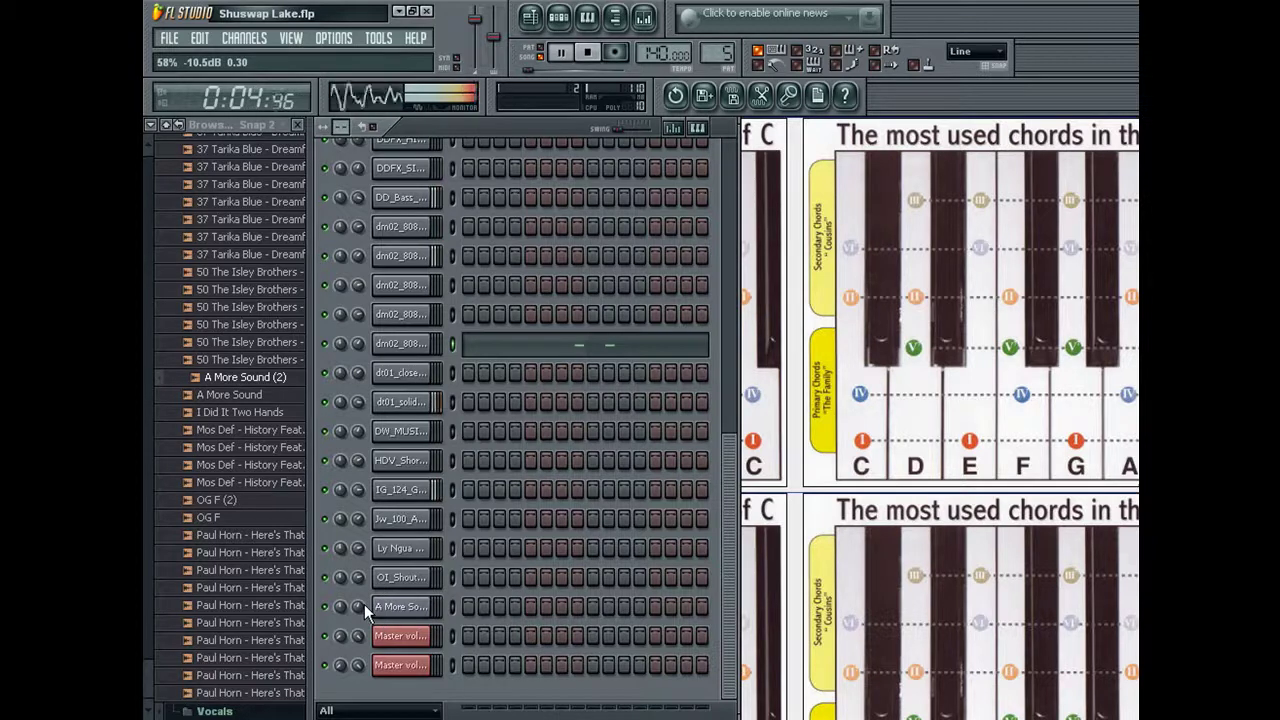
left_click(531, 18)
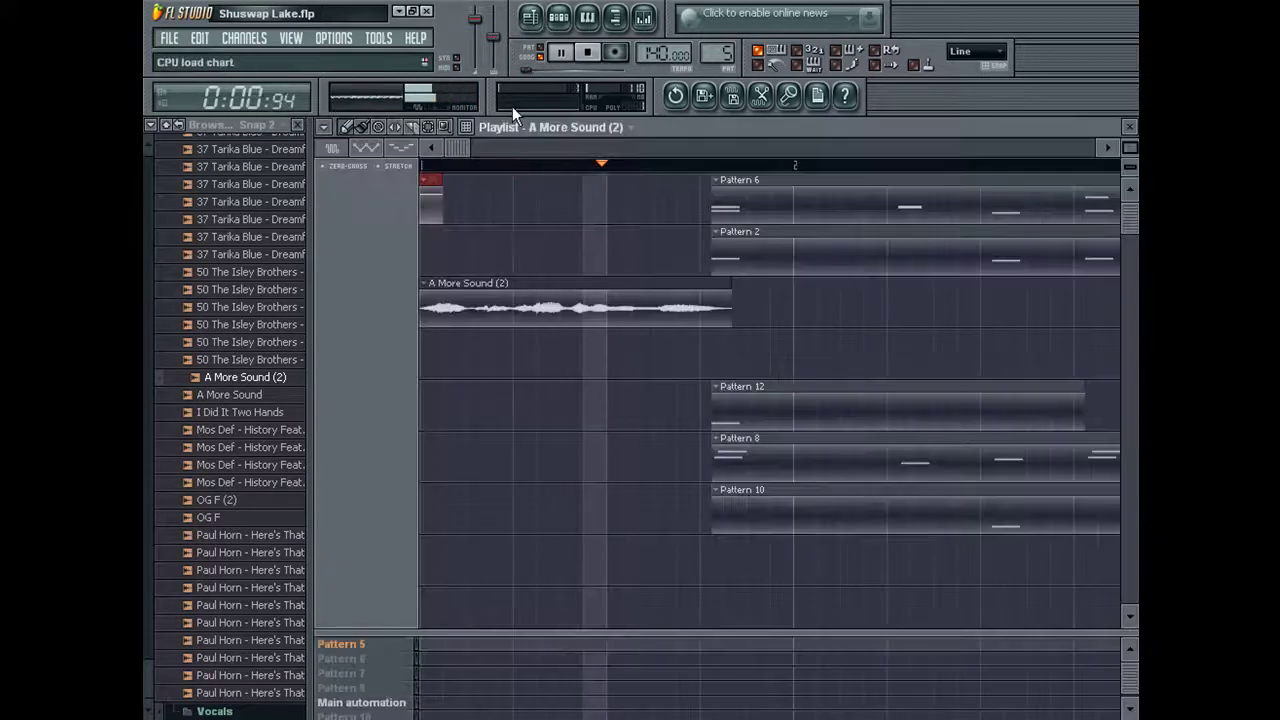
Step: Play the intro and delete the first Pattern 12 clip just before bar 2
key("space")
key("space")
right_click(791, 403)
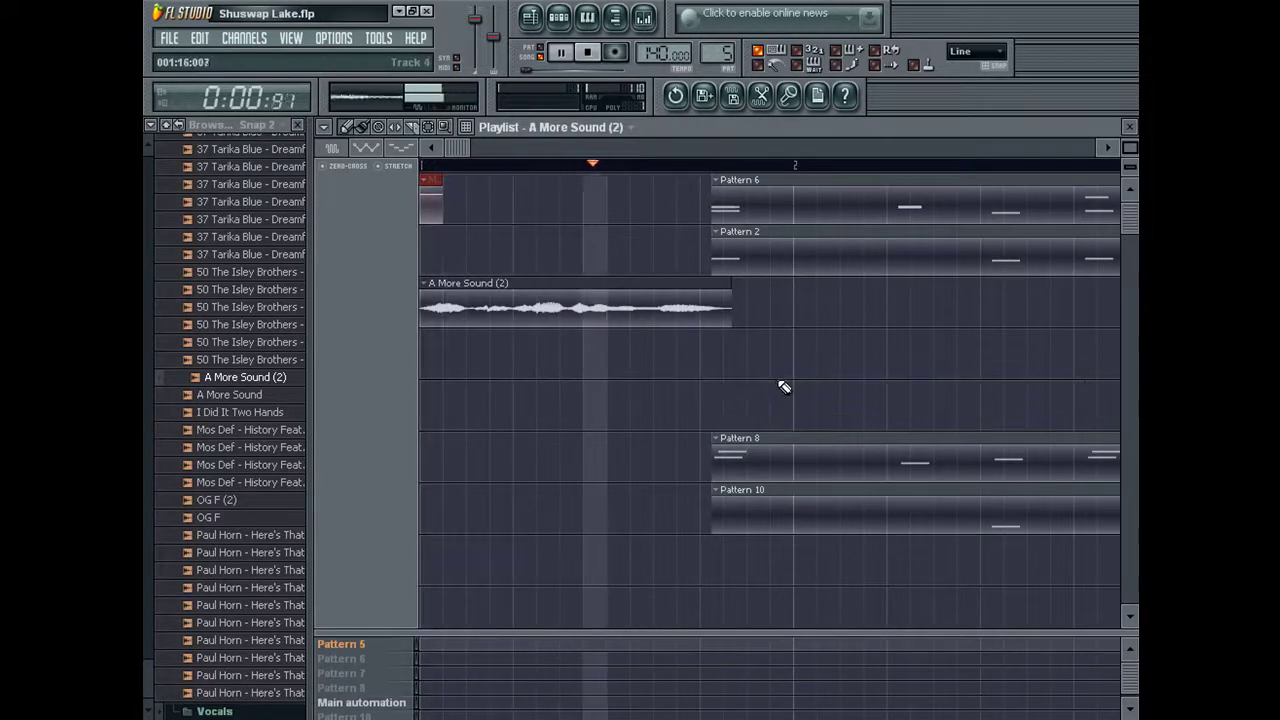
Step: Replace the opening Pattern 6 clip with Pattern 7, play the intro, and save the project
left_click_drag(1131, 146, 1135, 150)
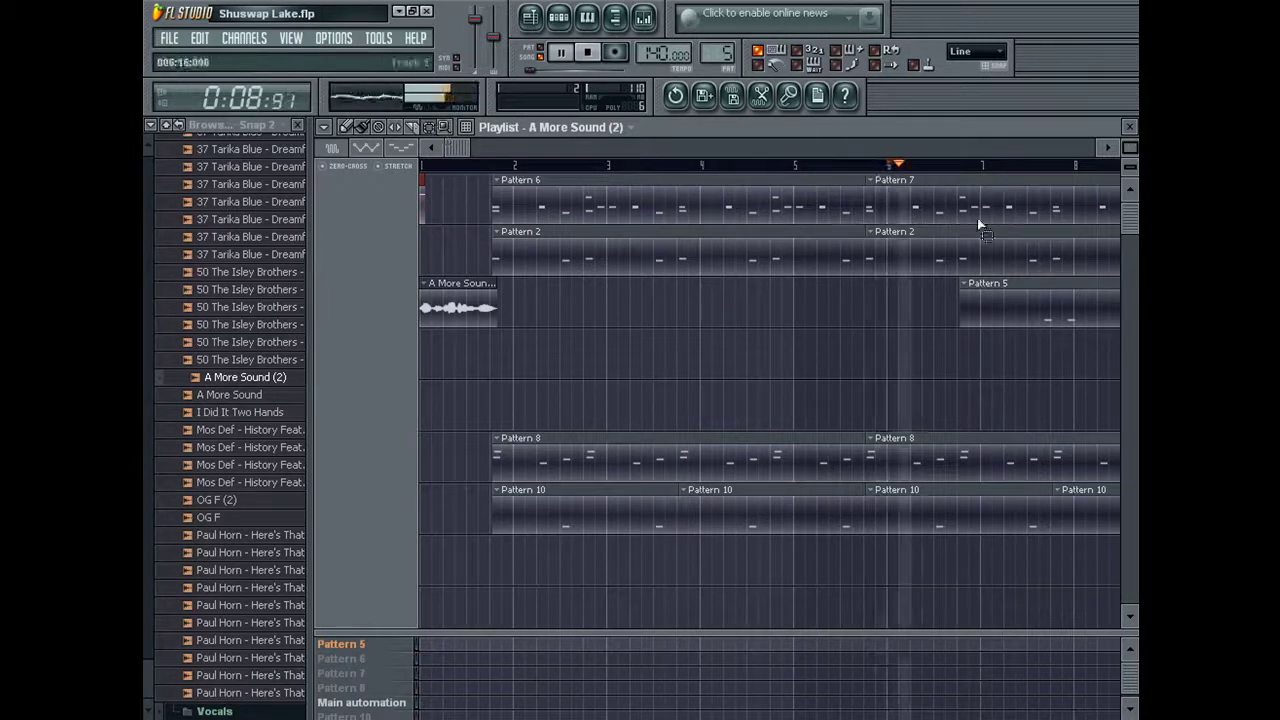
left_click(520, 217)
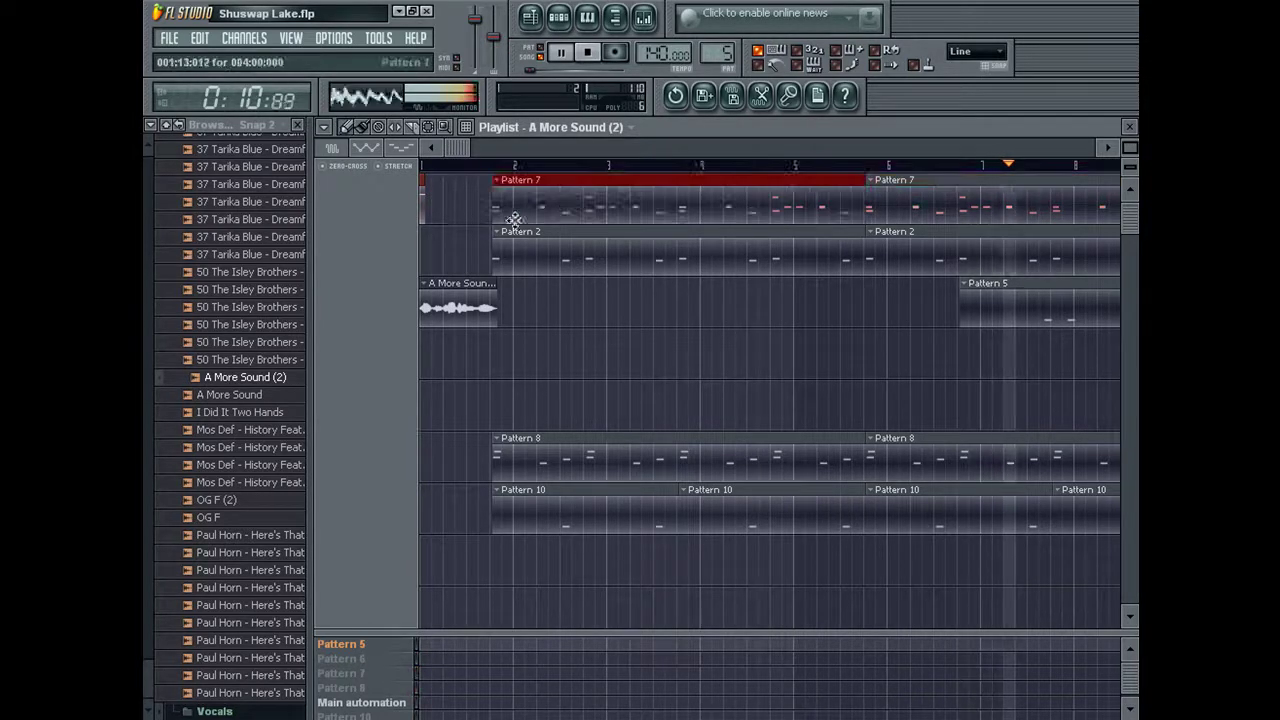
key("space")
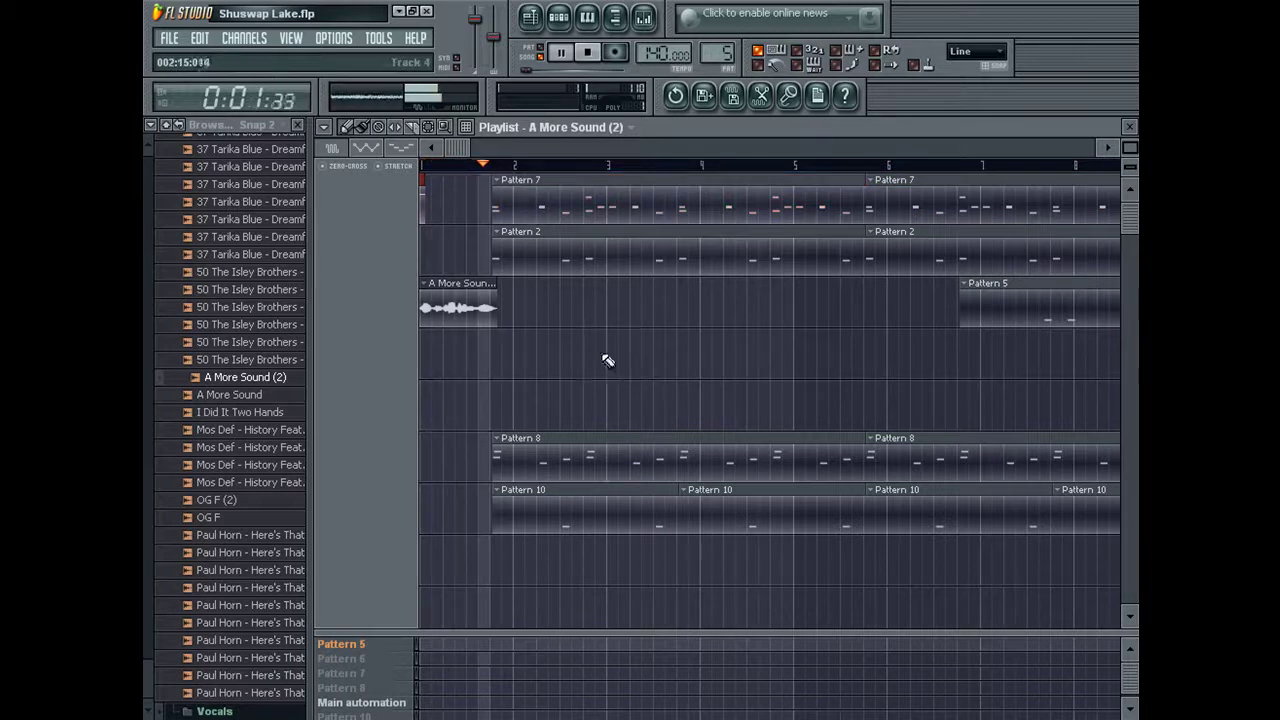
left_click(169, 38)
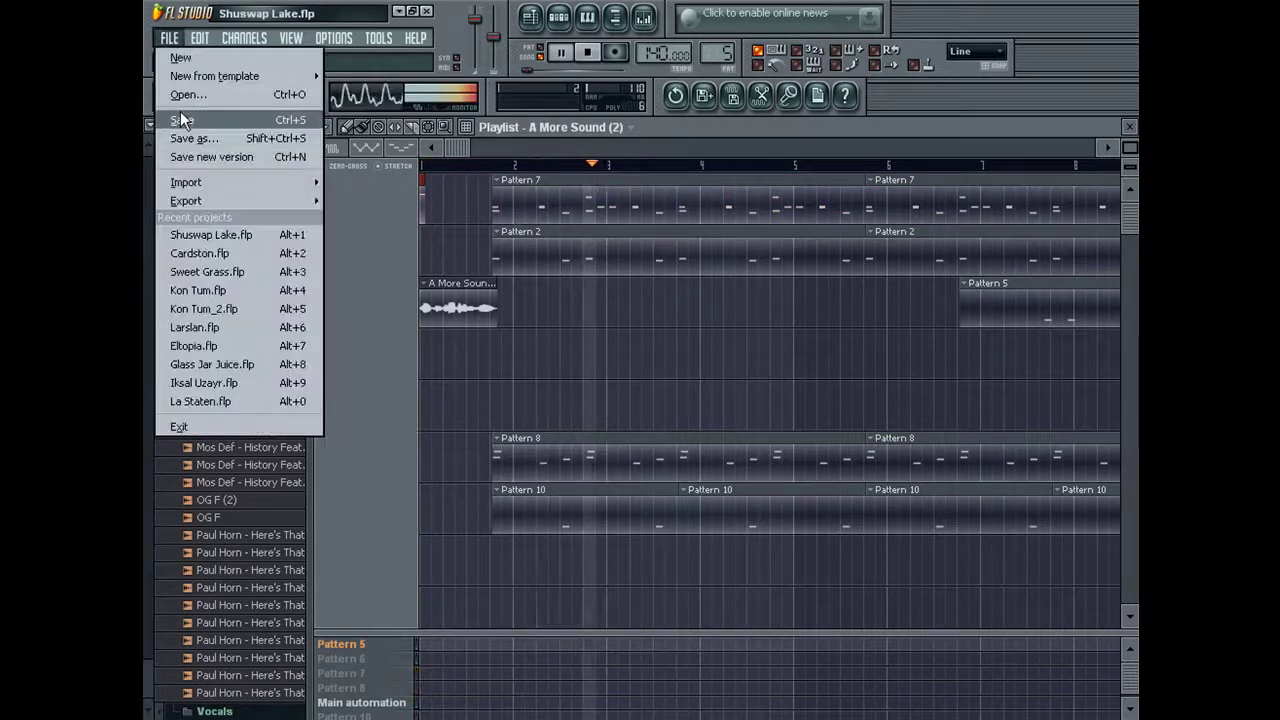
left_click(180, 113)
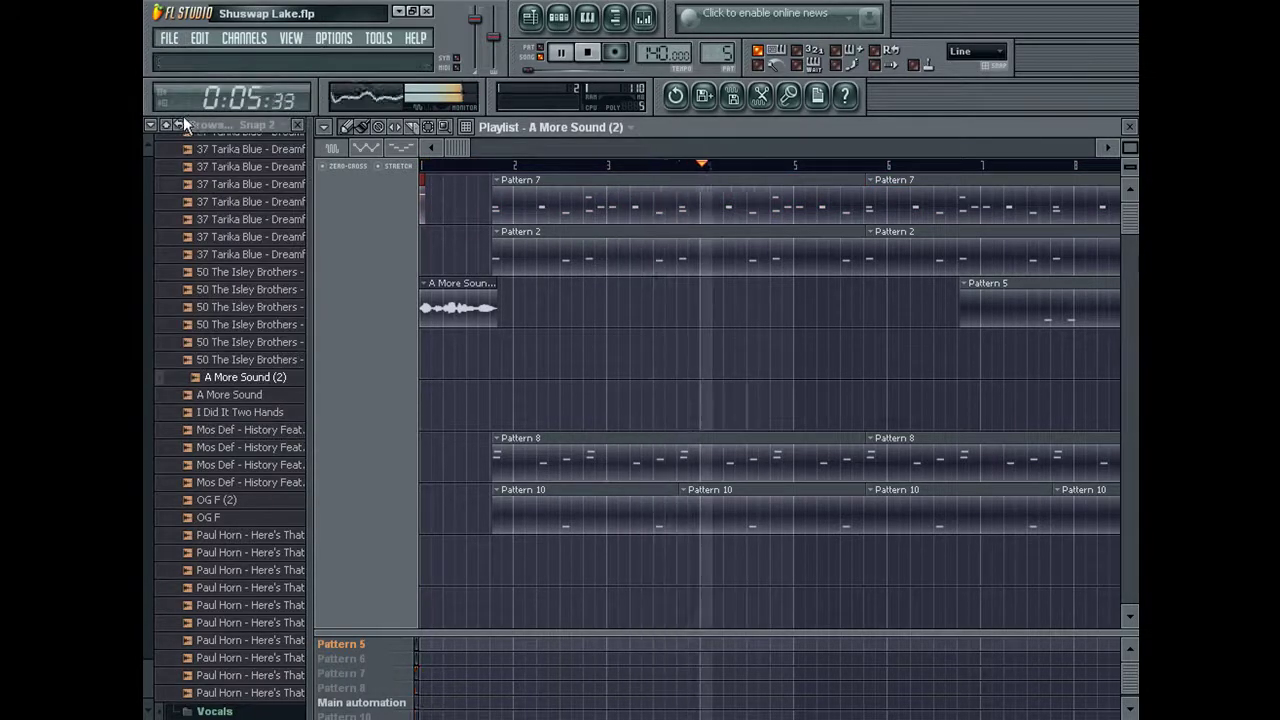
Step: Check the Pattern 7 channels, then open Pattern 5 and delete its dm02_808_snaredrum_050 channel
key("F6")
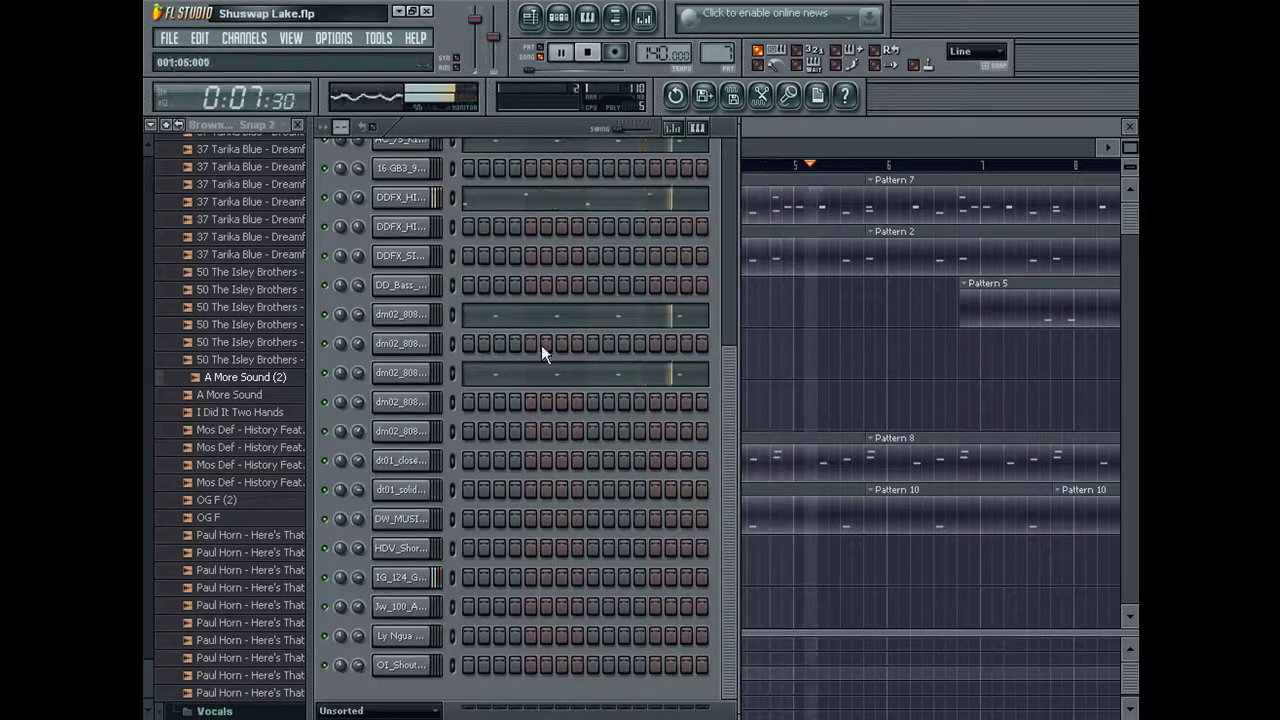
scroll(730, 161, "up", 5)
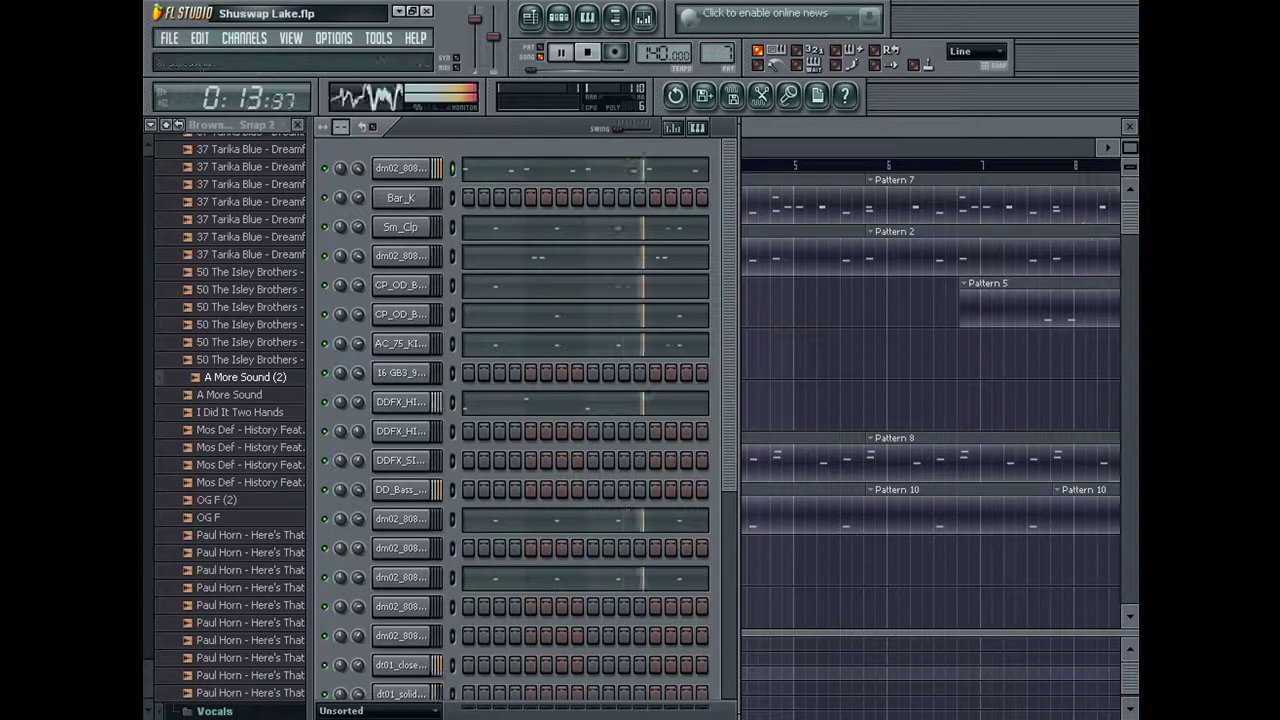
double_click(972, 284)
left_click(401, 636)
left_click(401, 636)
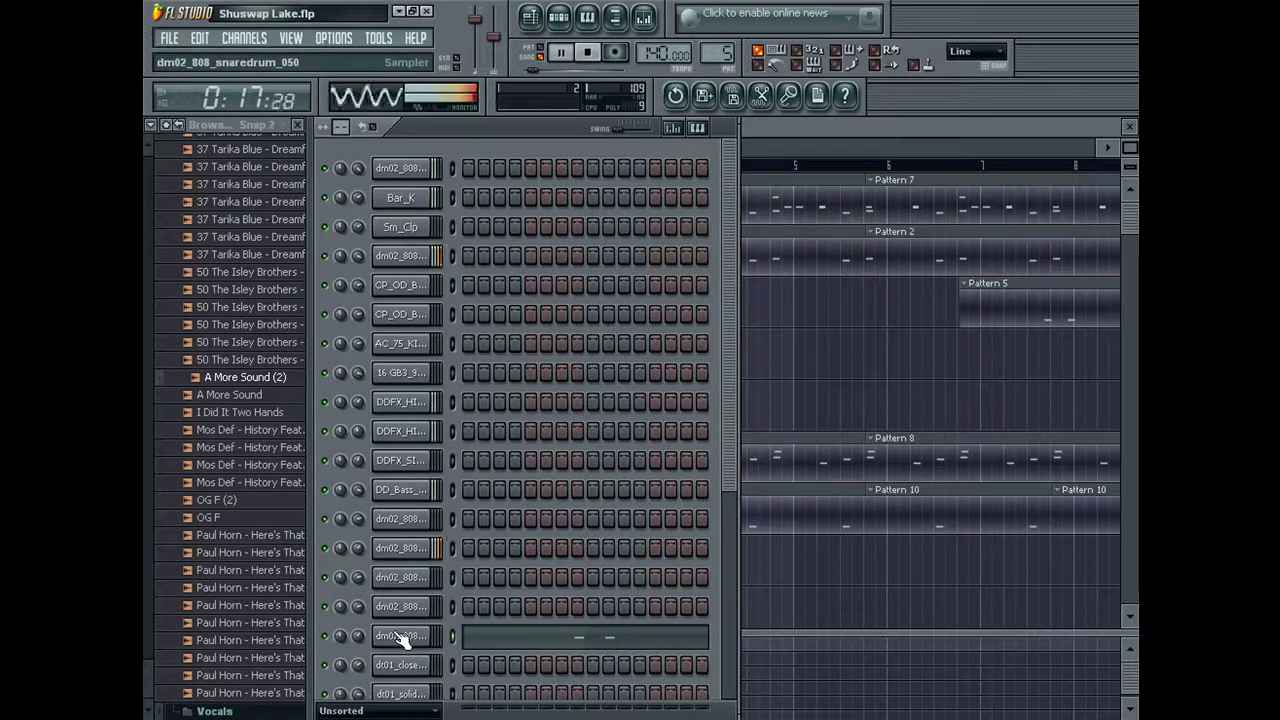
key("alt+Delete")
key("Return")
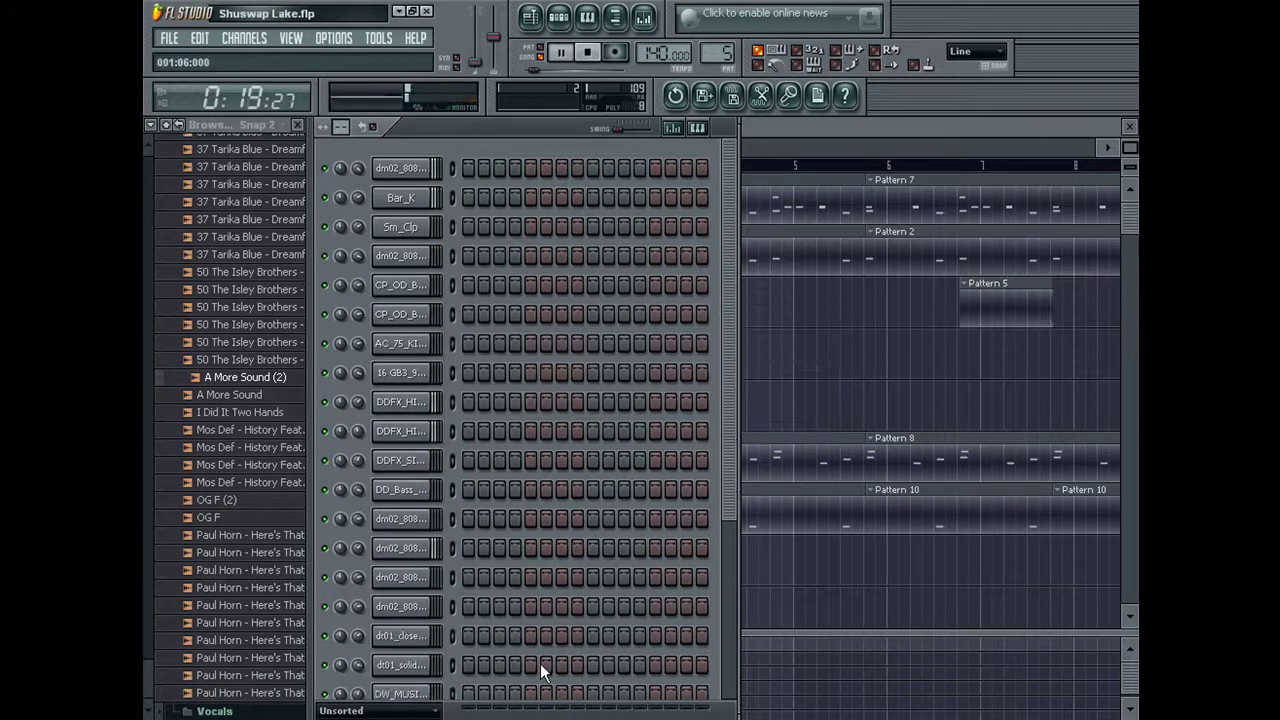
key("F6")
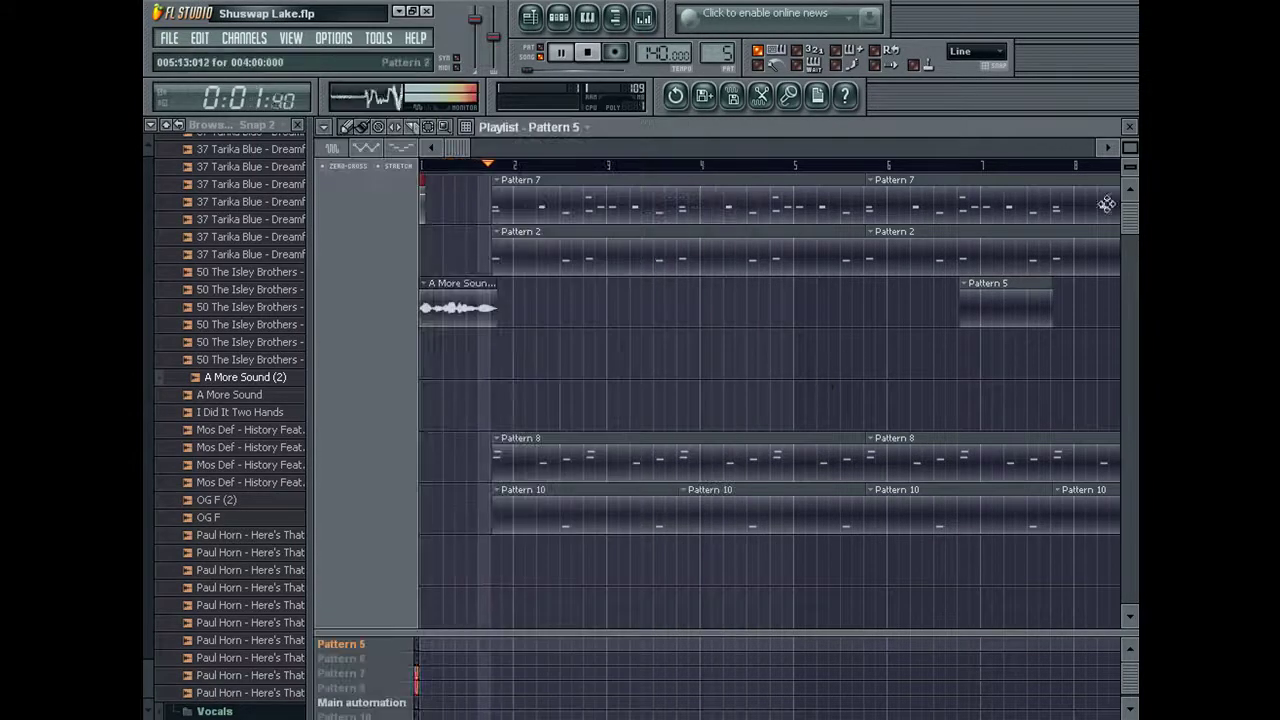
Step: Delete the Pattern 5 clips along the playlist's third track, keeping the A More Sound (2) intro clip
scroll(1104, 214, "down", 5)
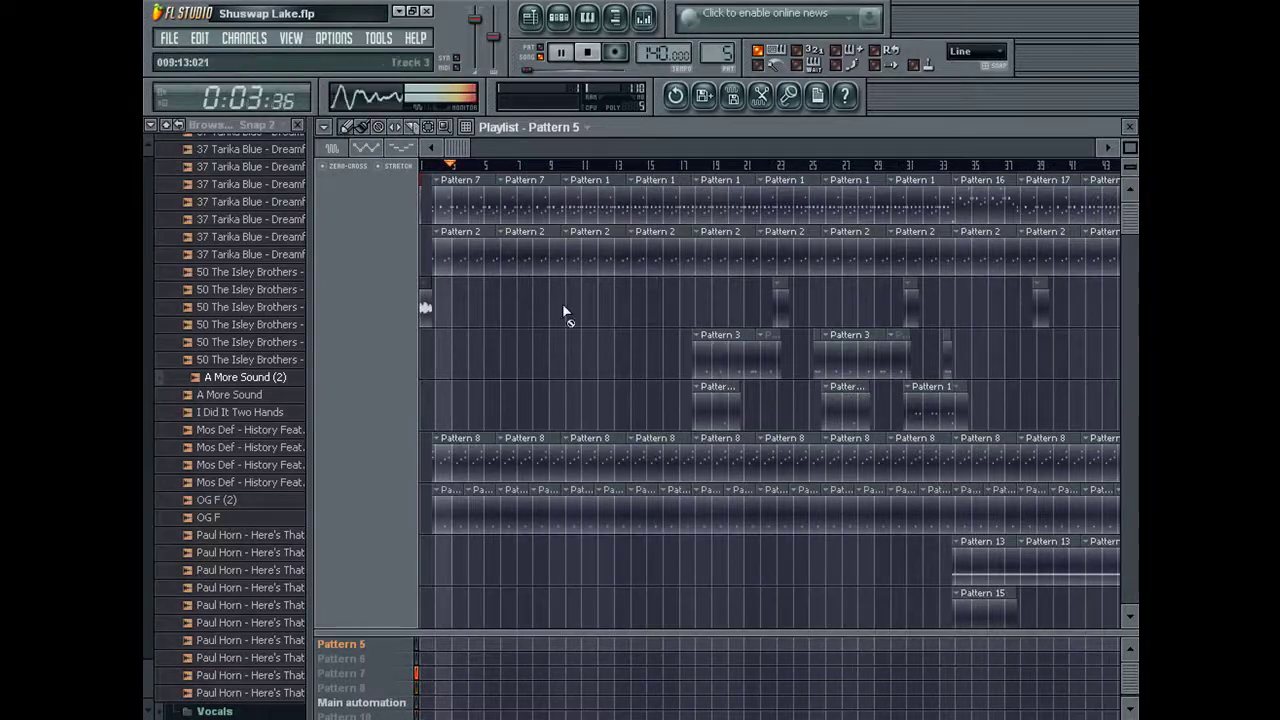
left_click_drag(505, 313, 1010, 297)
scroll(1124, 168, "down", 3)
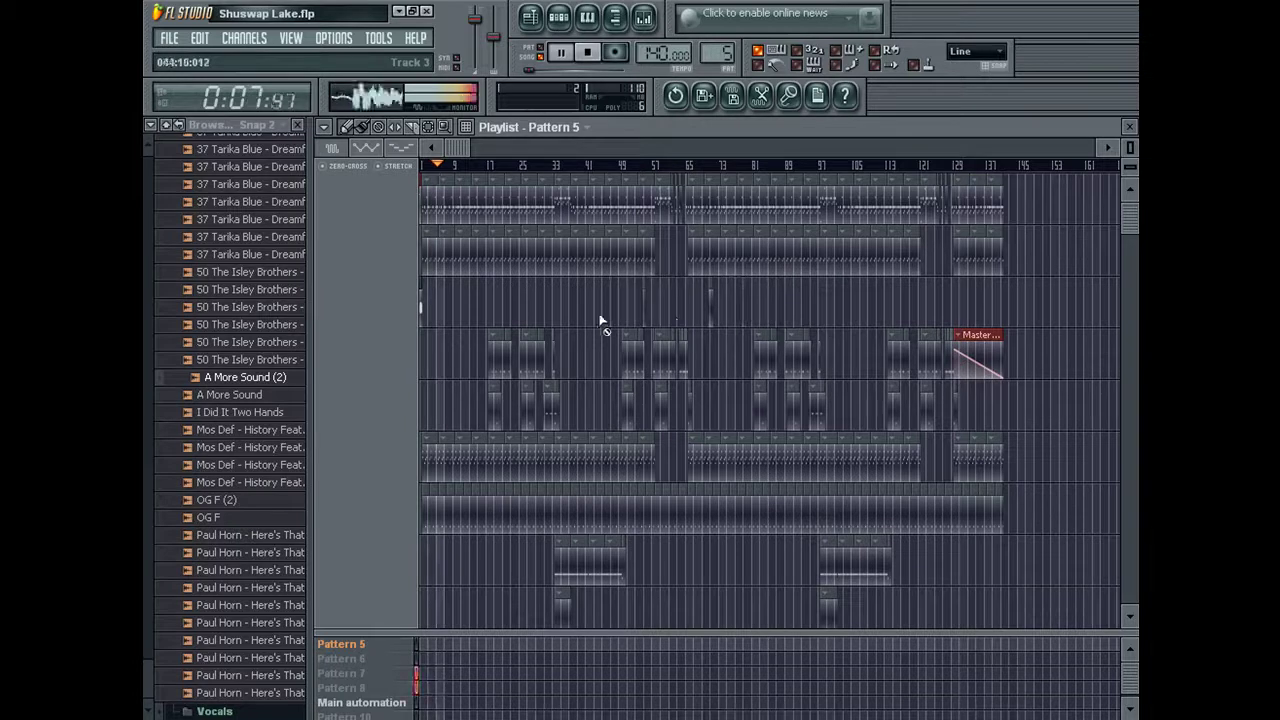
left_click(1128, 135)
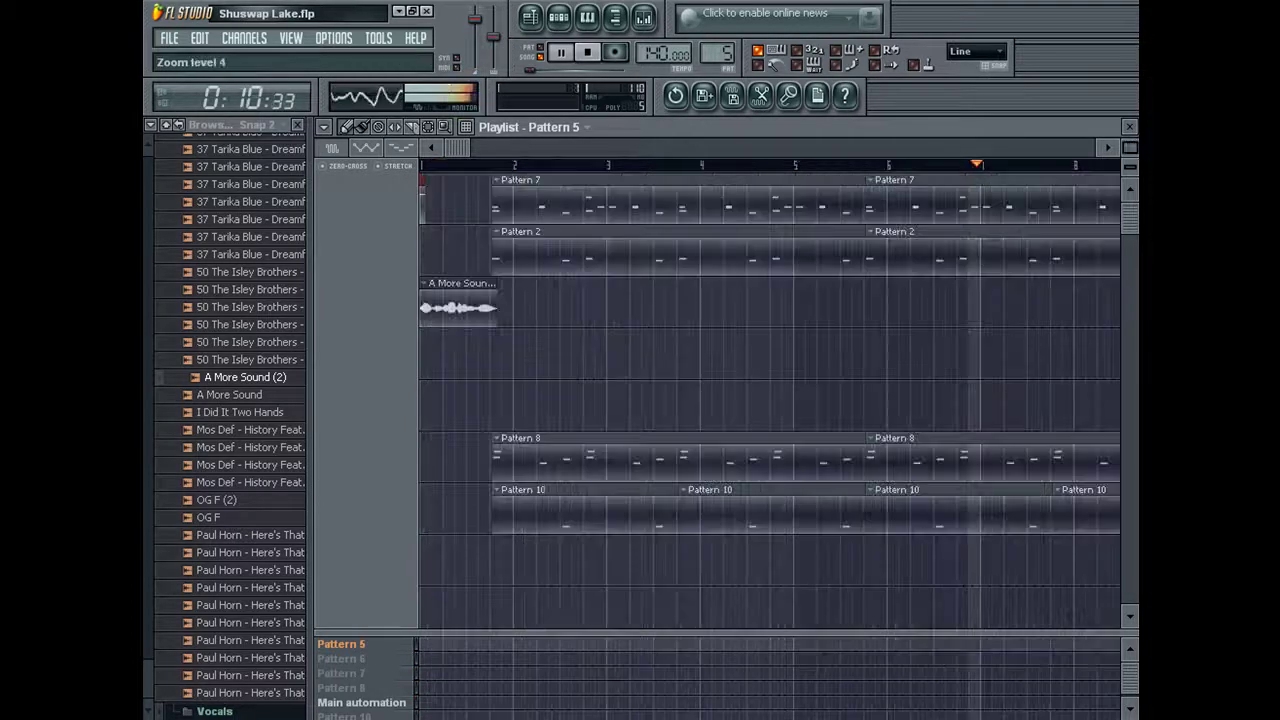
left_click_drag(1130, 147, 1130, 140)
Step: Save the project and collapse the browser's folder structure
left_click(171, 39)
left_click(182, 121)
left_click(175, 130)
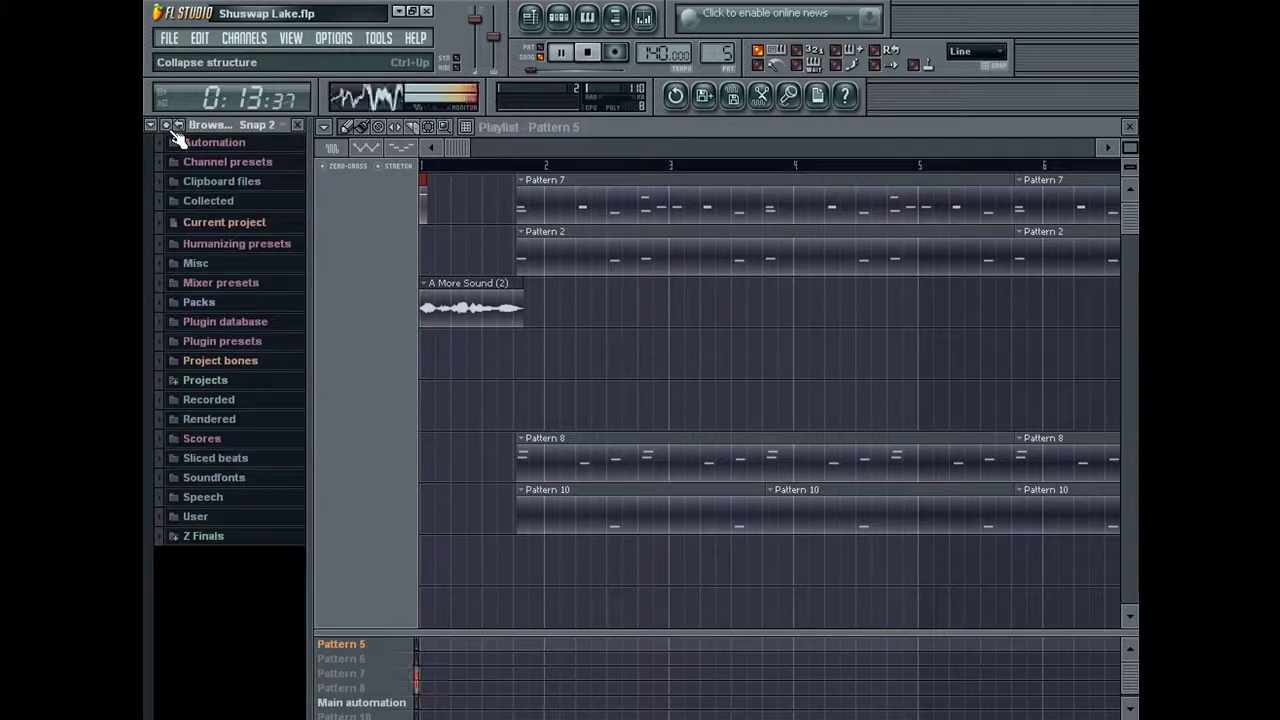
Step: Switch the channel display from Unsorted to All, look through the channels, and save the project
key("F6")
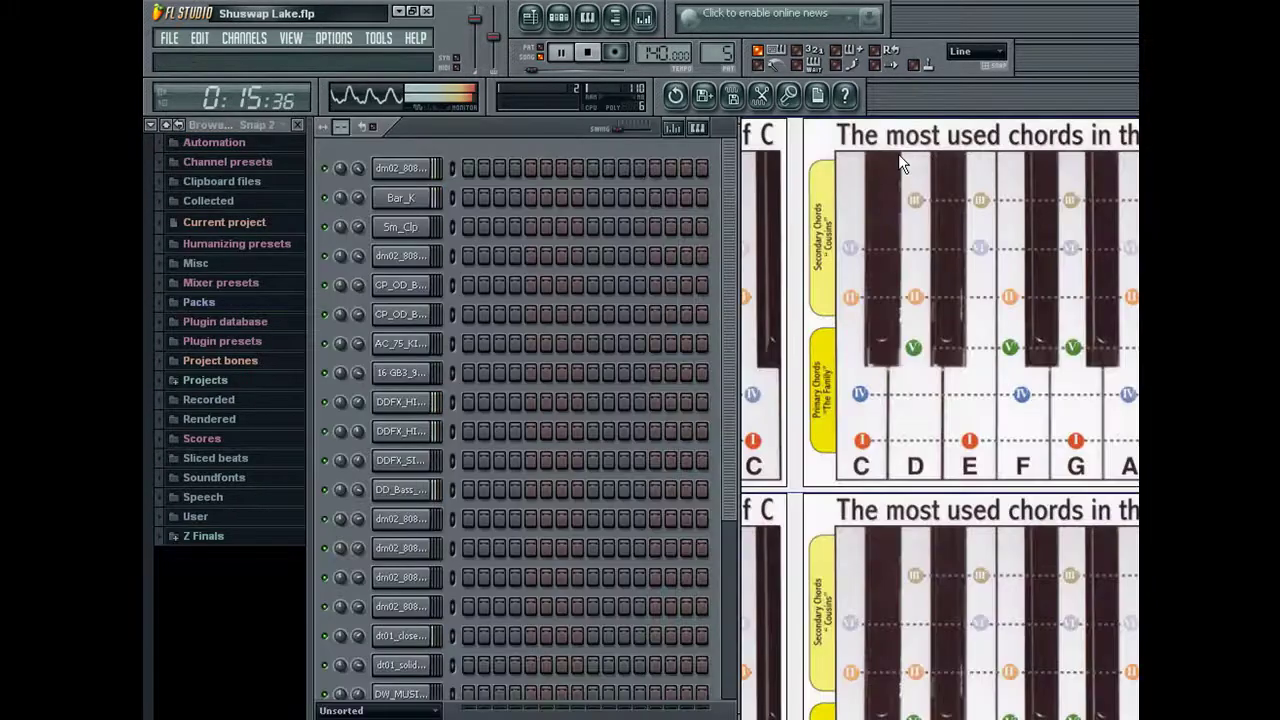
scroll(629, 635, "down", 5)
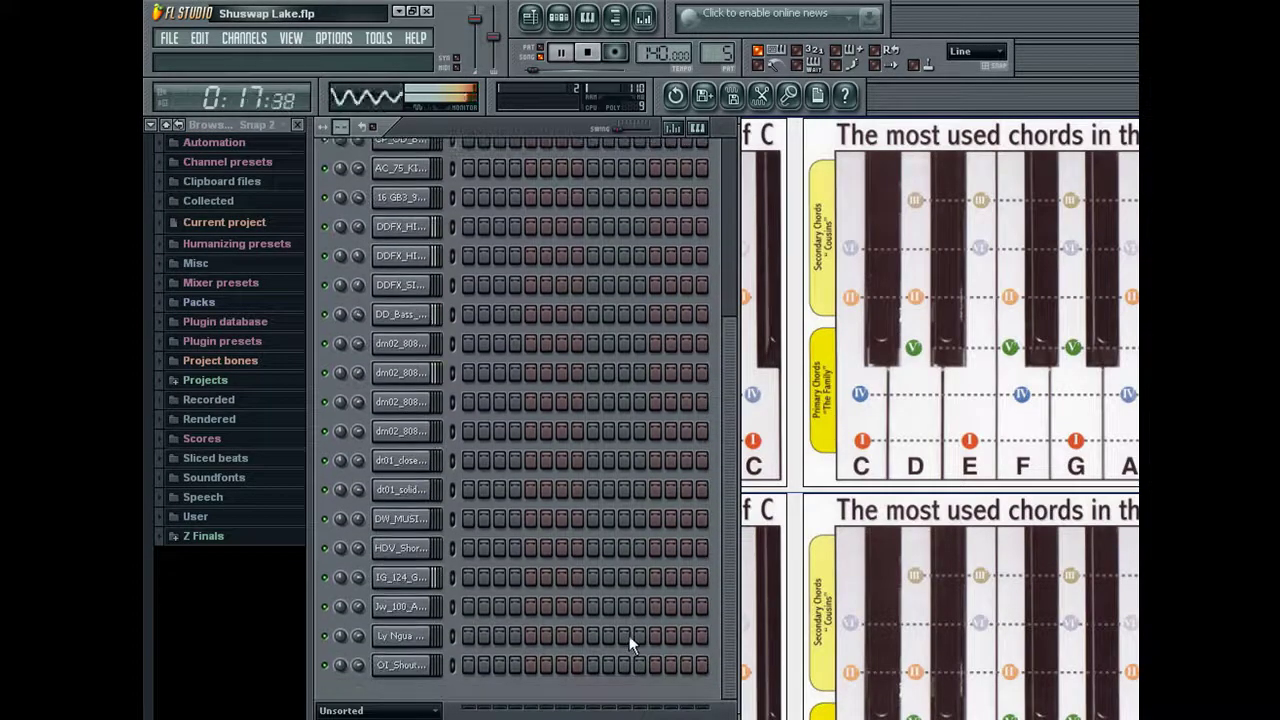
left_click(420, 708)
left_click(340, 634)
scroll(537, 565, "up", 6)
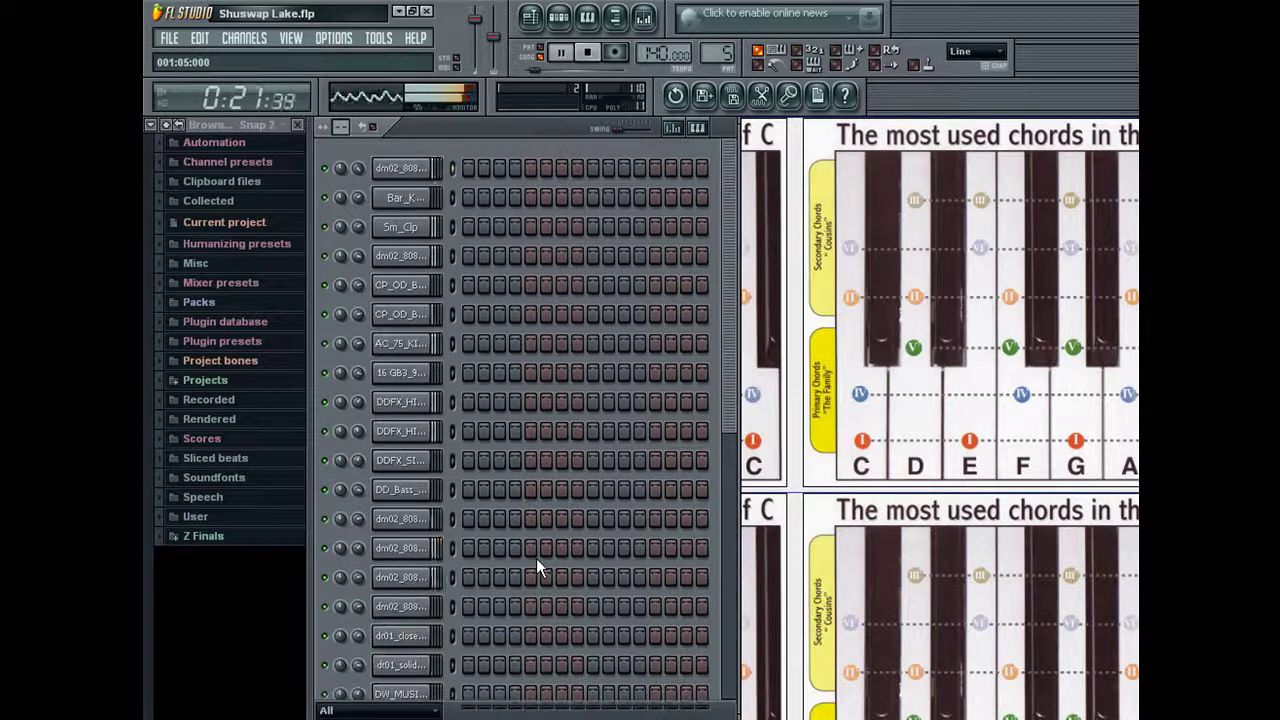
left_click(175, 40)
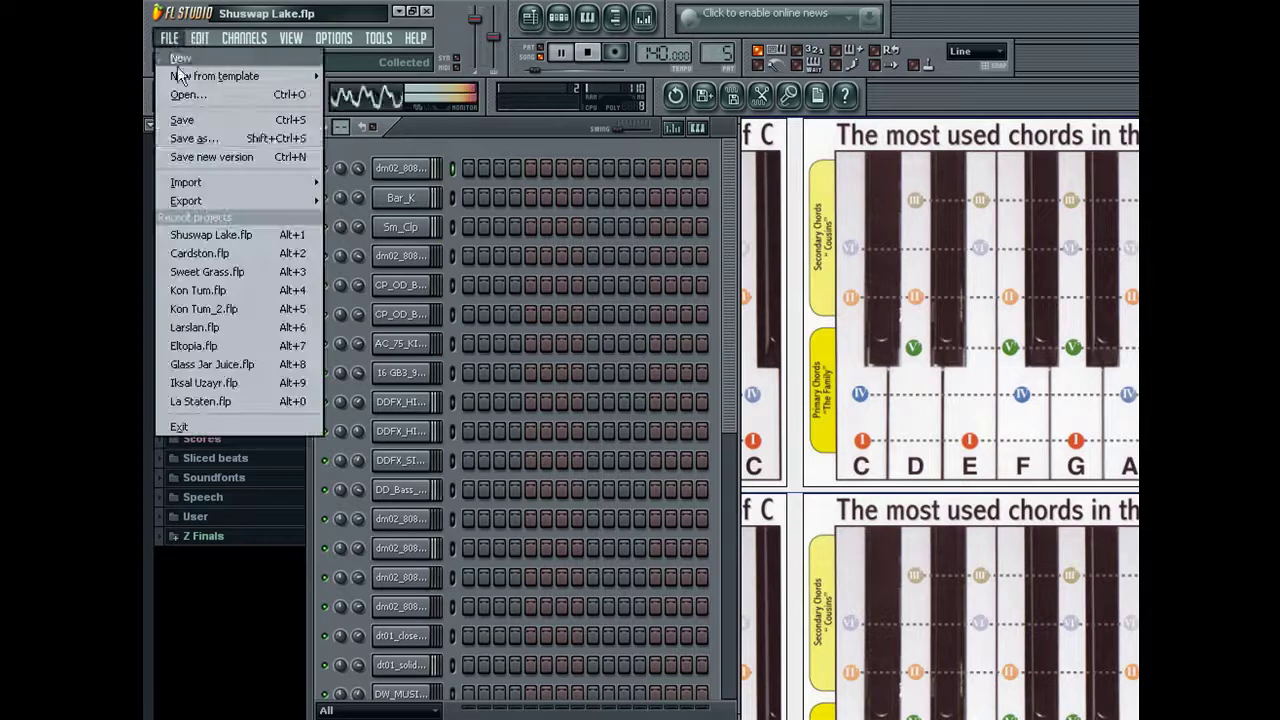
left_click(199, 121)
Step: Close the playlist, browser and channel rack to clear the workspace, and save the project
key("F5")
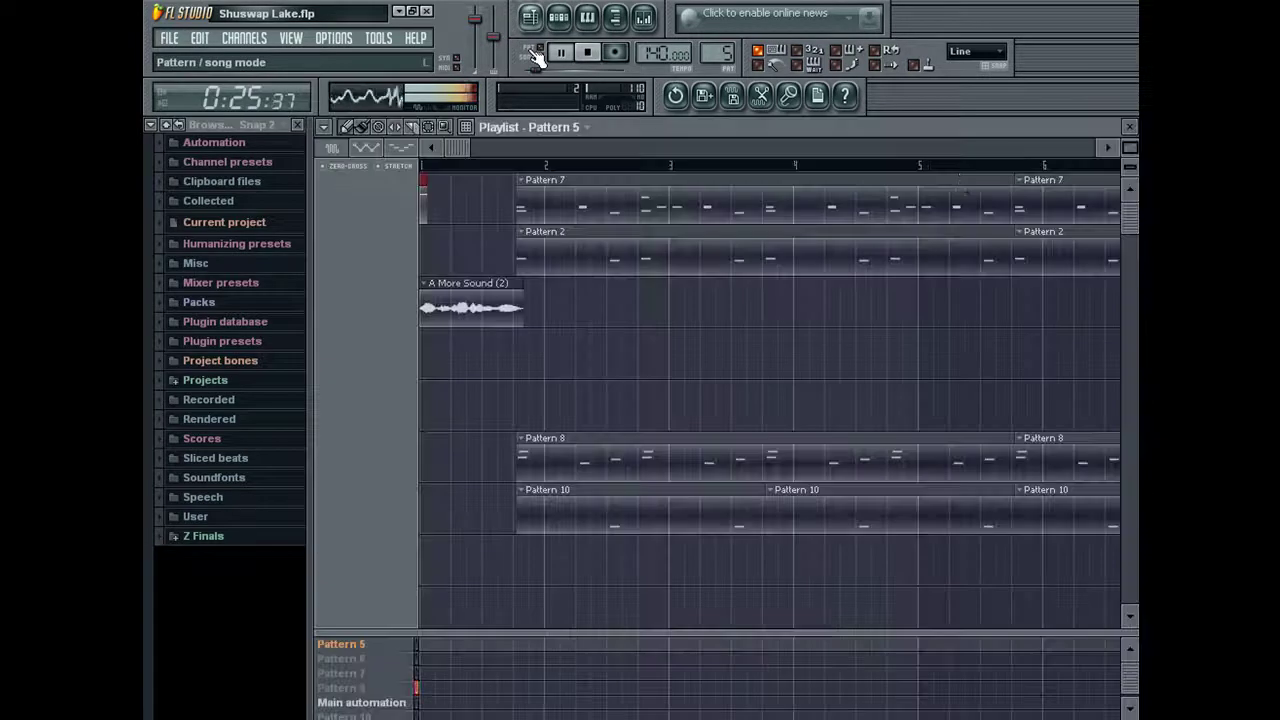
left_click(1131, 126)
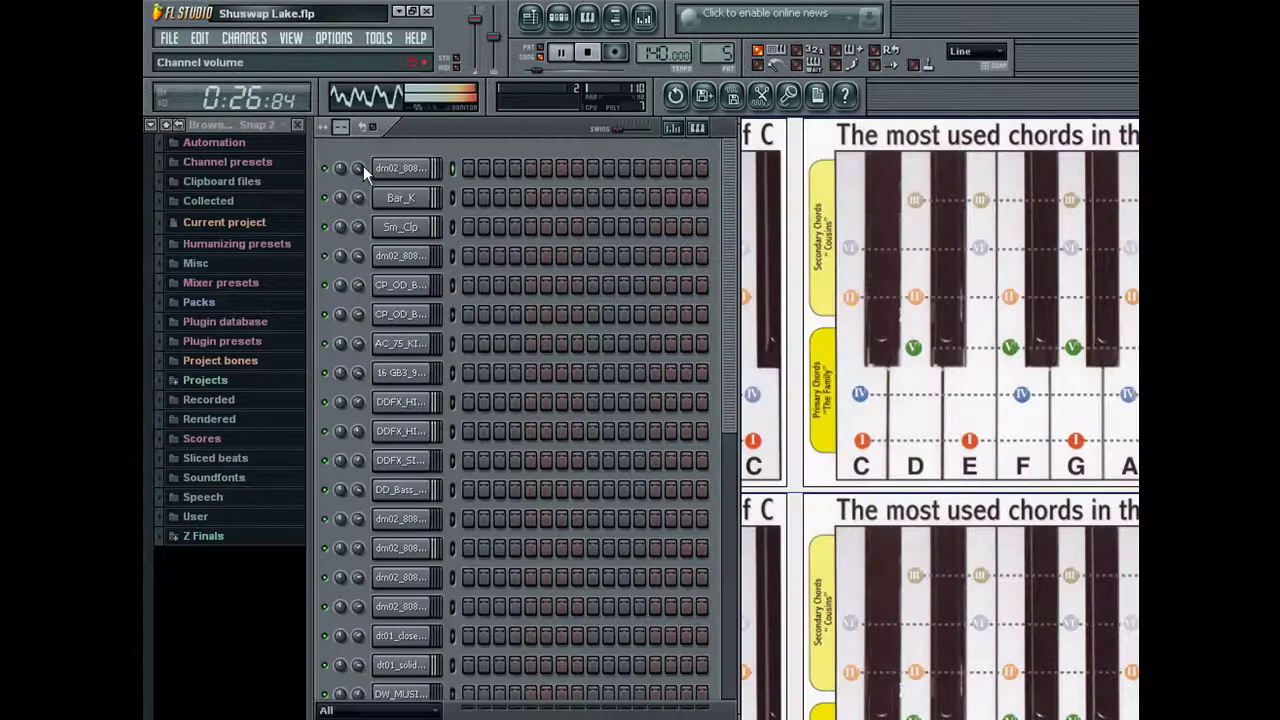
left_click(298, 125)
left_click(559, 18)
left_click(169, 38)
left_click(199, 120)
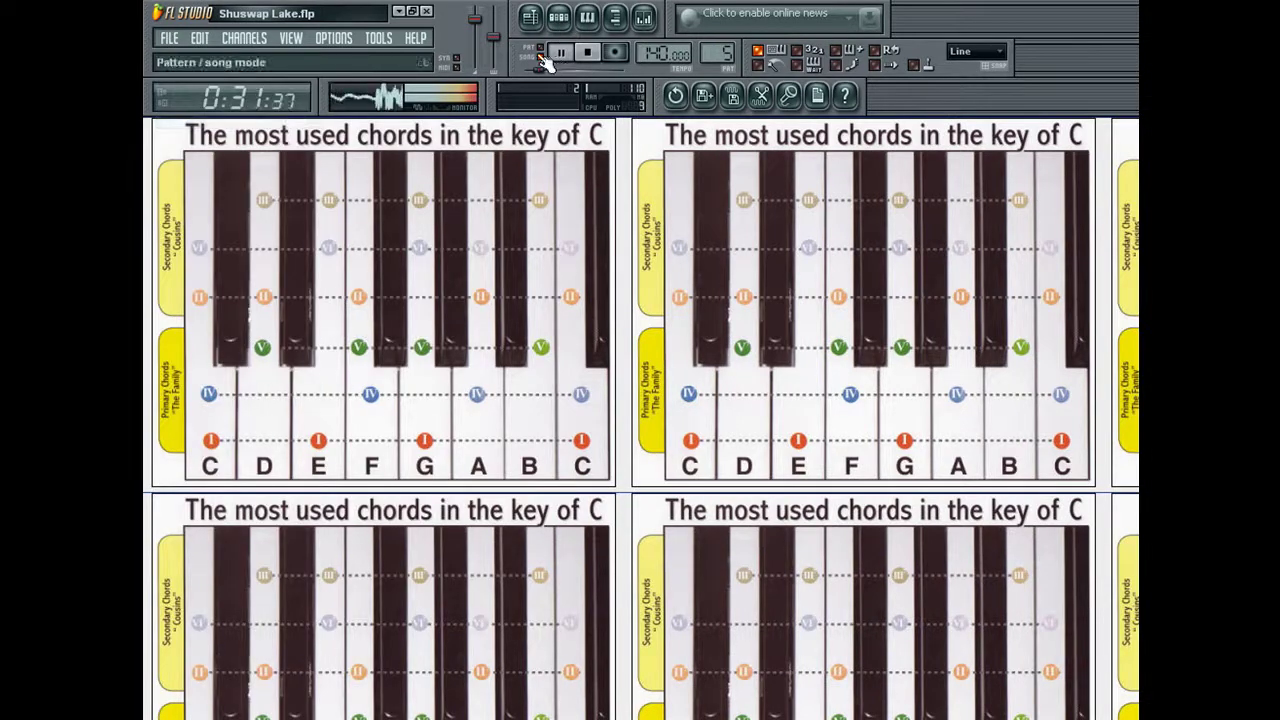